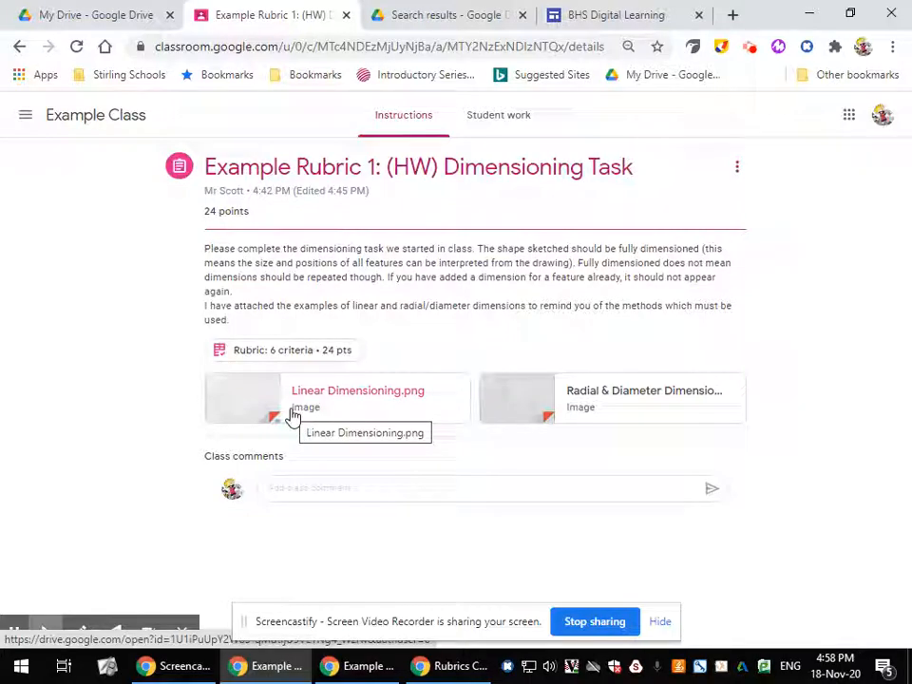
Open the rubric attached to the (HW) Dimensioning Task assignment and skim all of its criteria
click(287, 353)
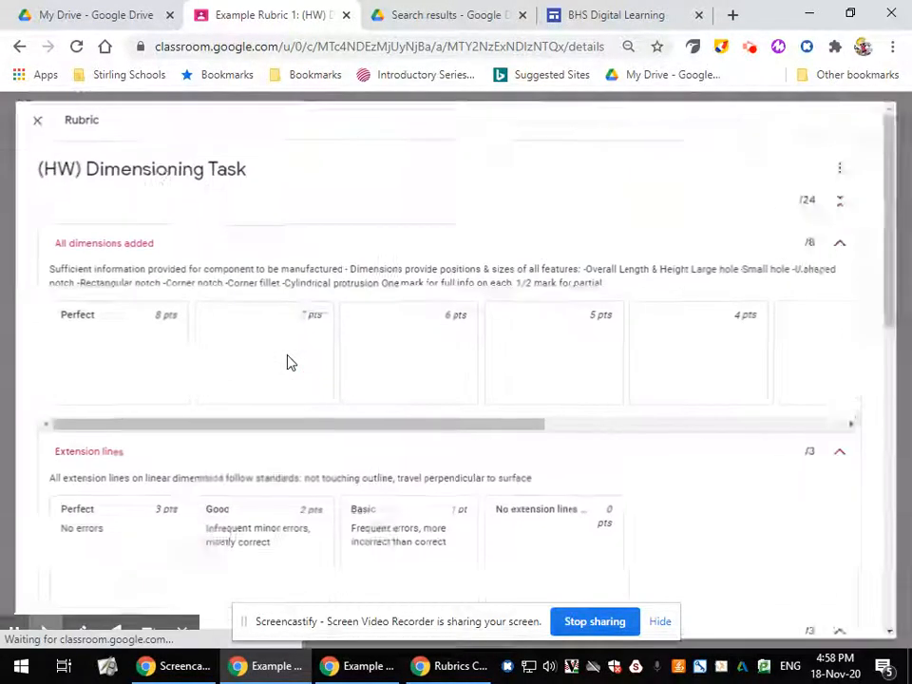
scroll(307, 319, down, 3)
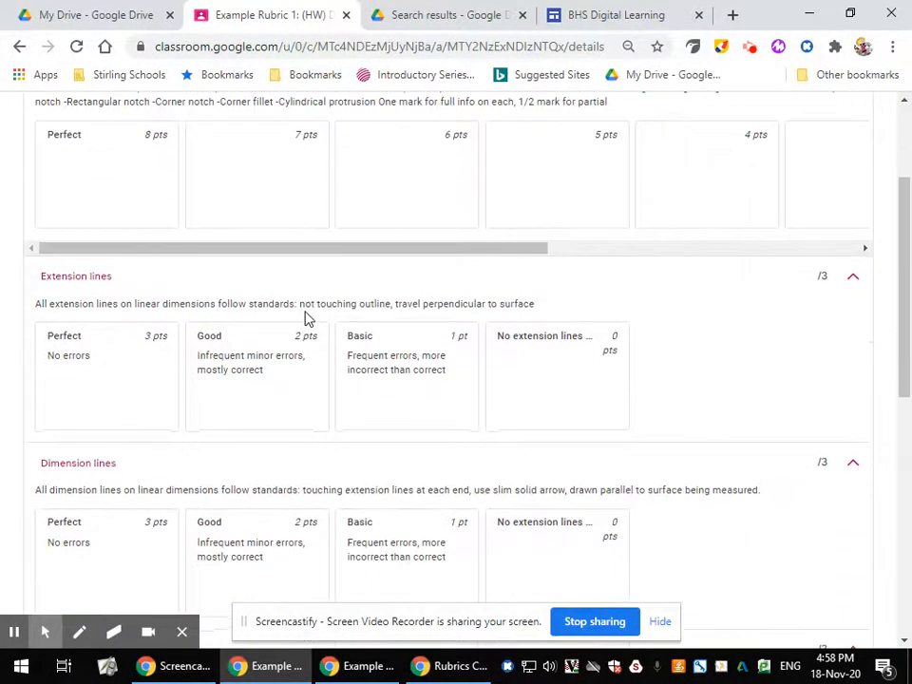
scroll(307, 318, down, 10)
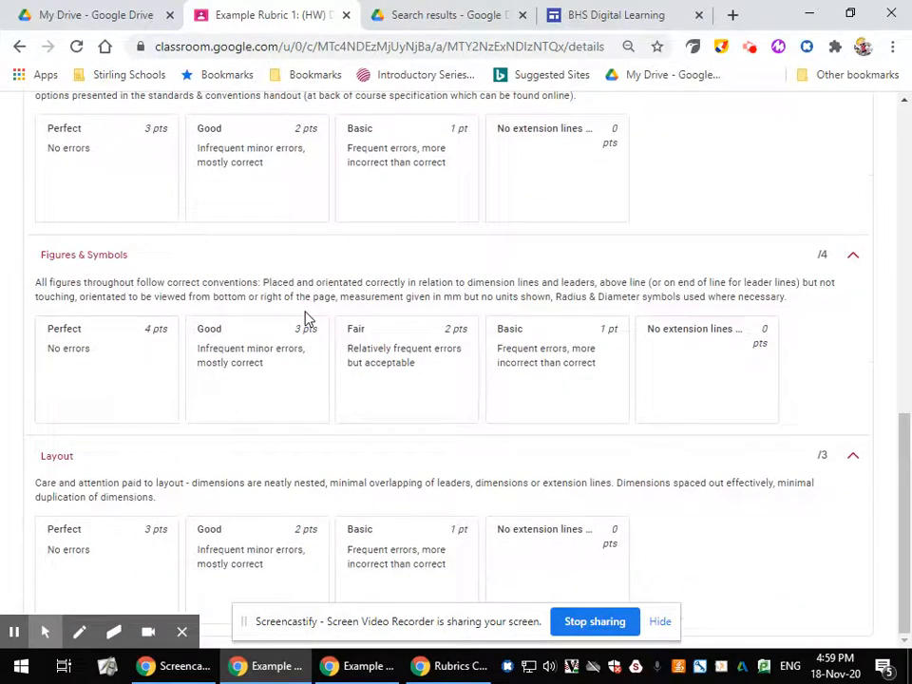
scroll(282, 371, up, 12)
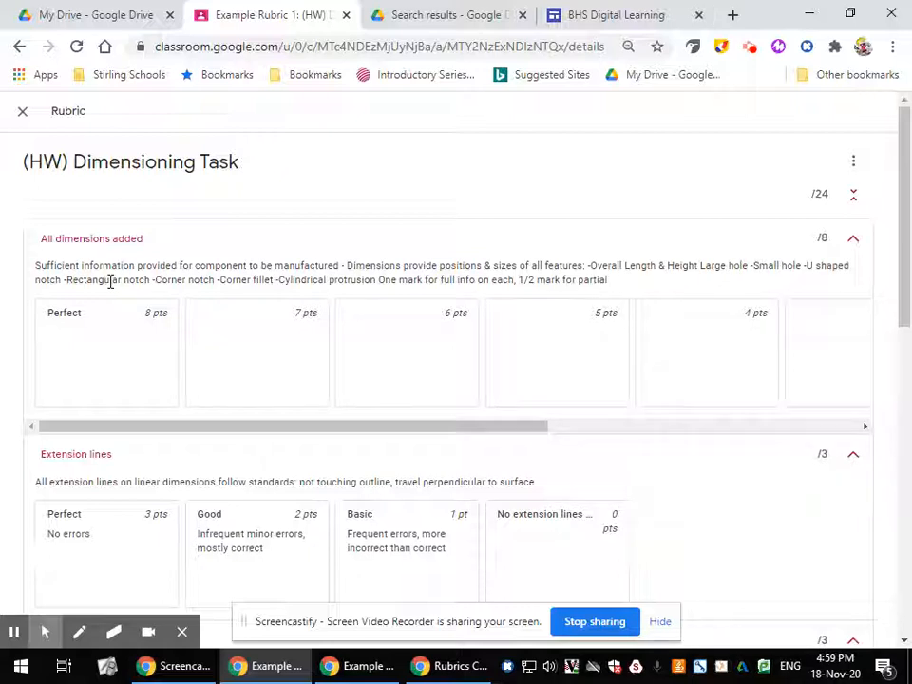
Examine the dimensioning rubric's marking notes and level descriptors, from All dimensions added through Figures & Symbols and Layout
drag(379, 280, 627, 291)
click(671, 294)
scroll(288, 442, down, 3)
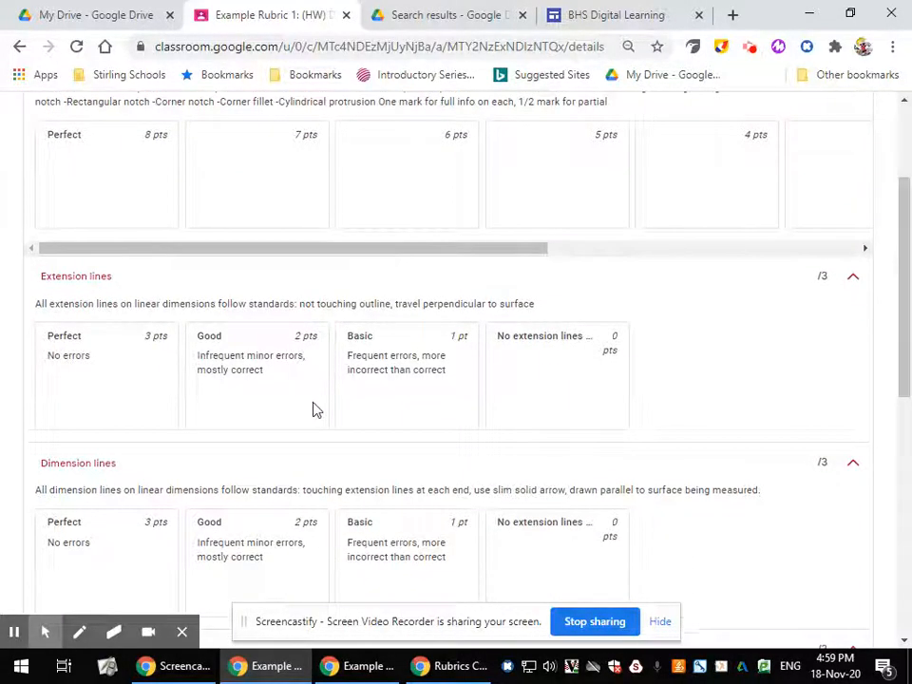
scroll(505, 399, down, 1)
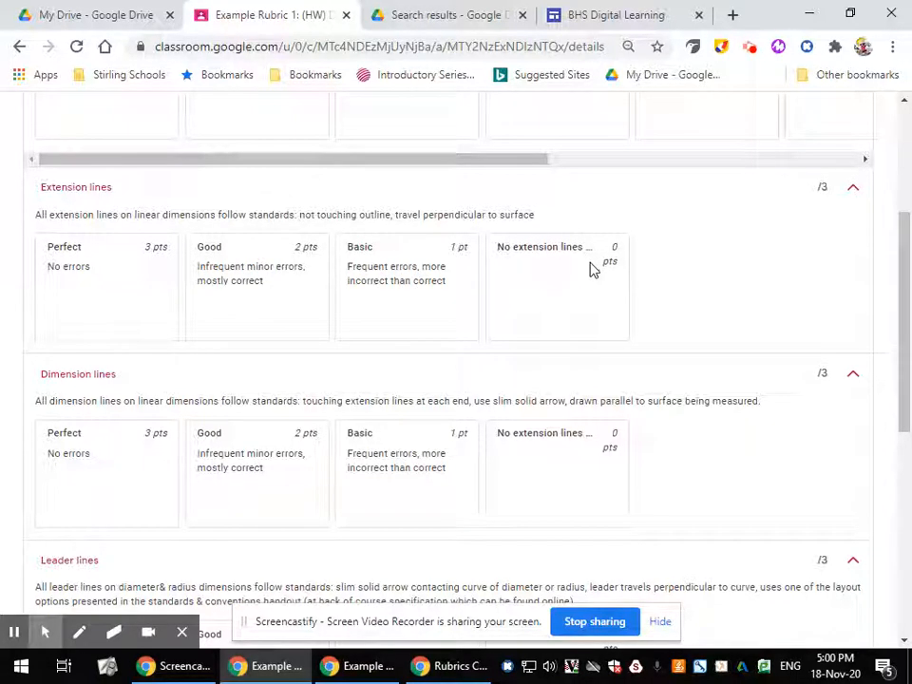
scroll(591, 269, down, 5)
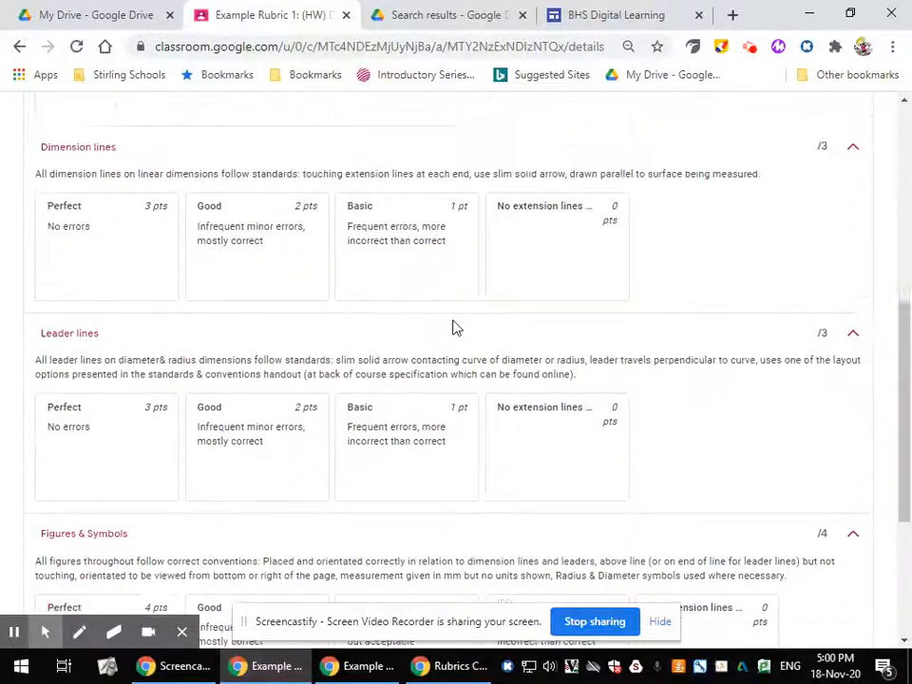
scroll(345, 457, up, 5)
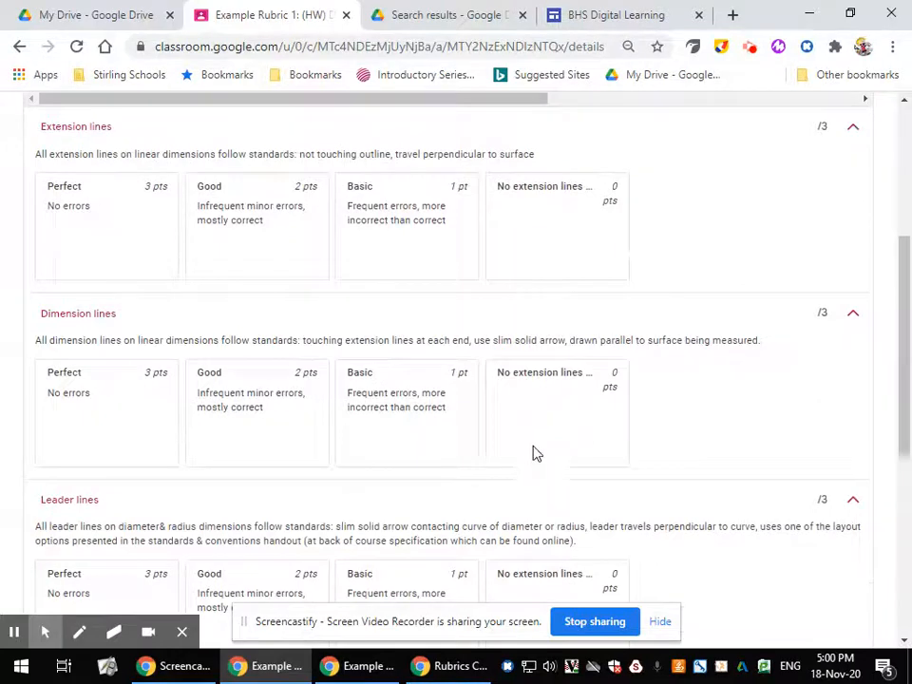
scroll(385, 432, down, 3)
scroll(383, 431, up, 1)
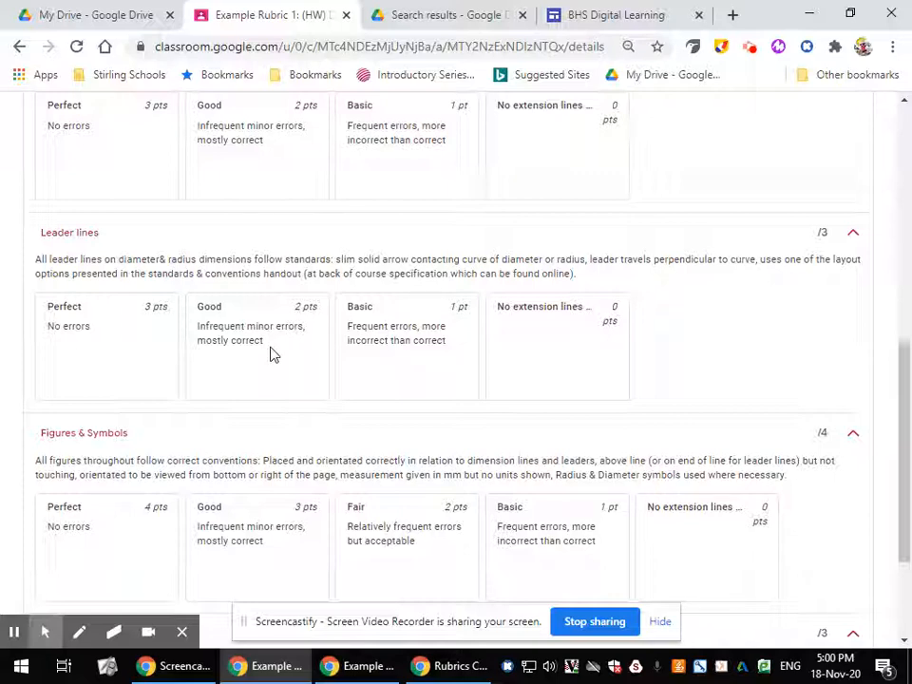
scroll(271, 354, down, 2)
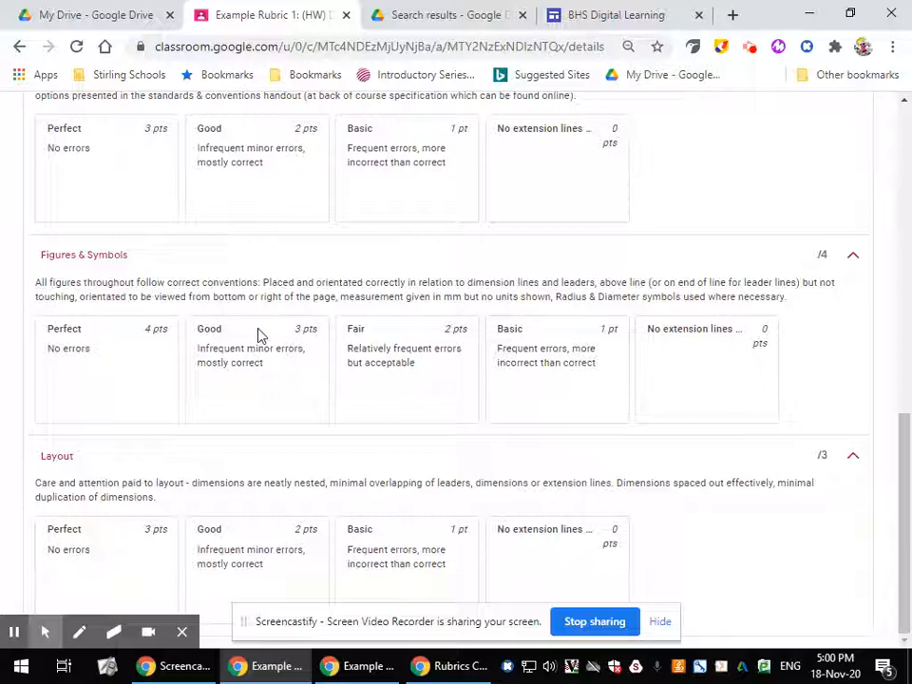
scroll(255, 323, up, 6)
scroll(243, 143, up, 3)
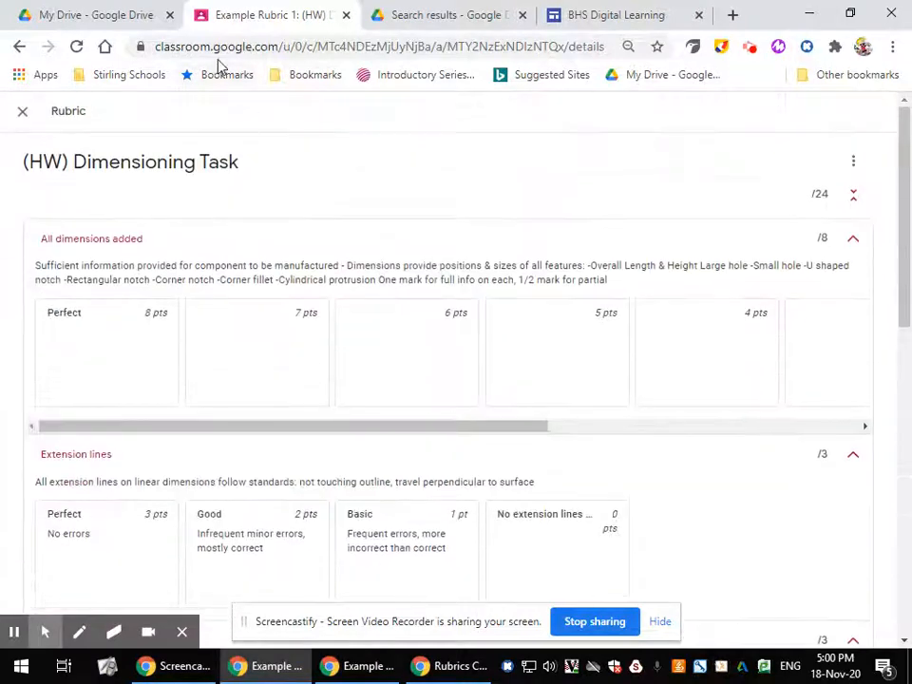
Leave the dimensioning rubric and its assignment, and return to the Classwork list of Example Class
click(19, 46)
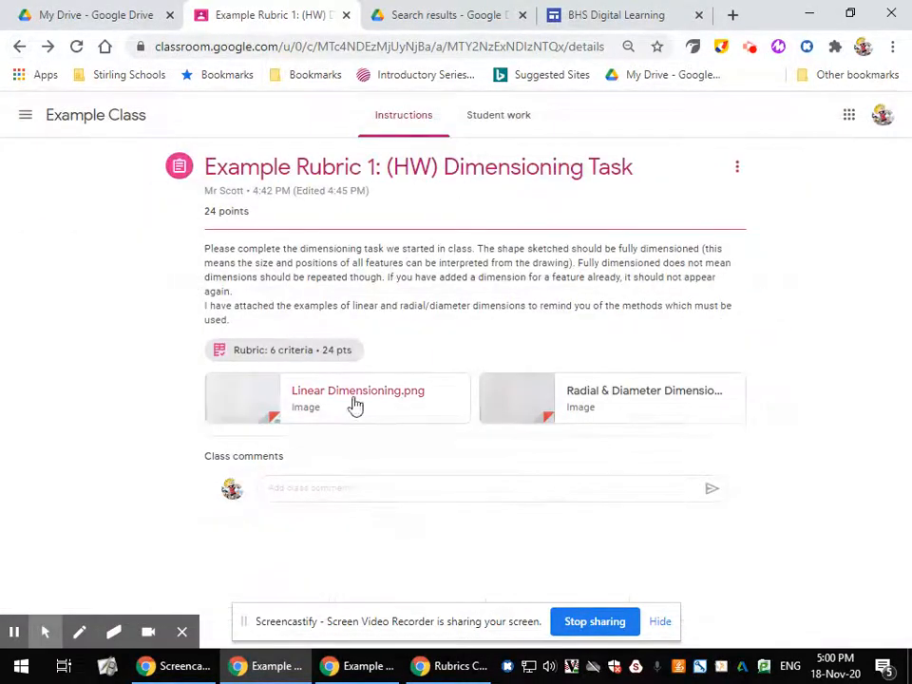
click(19, 45)
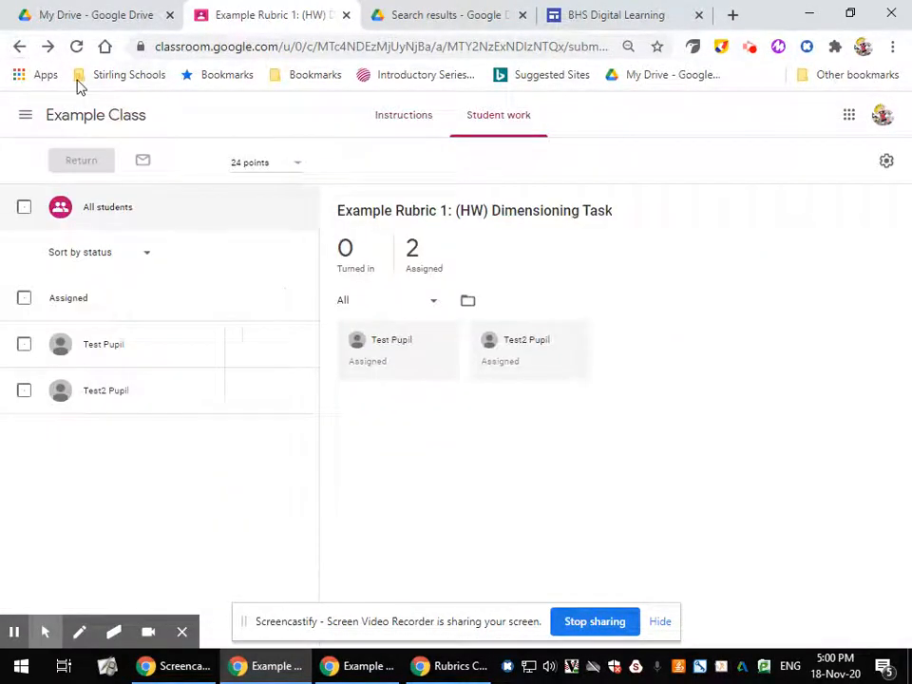
click(139, 115)
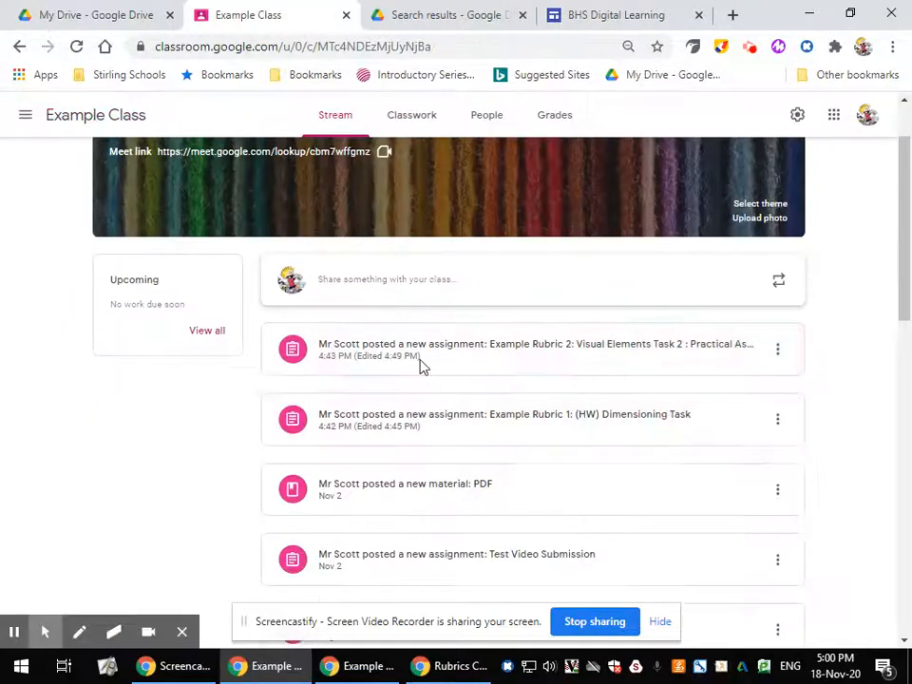
click(387, 118)
scroll(391, 431, down, 1)
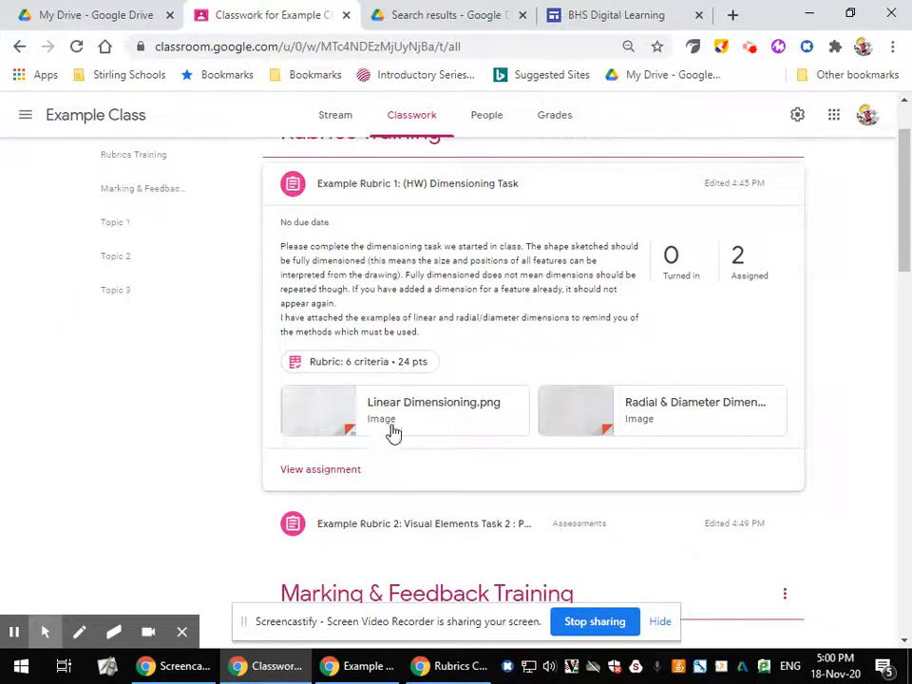
Expand the Example Rubric 2: Visual Elements Task 2 assignment in the class list, preview its rubric and close it
click(435, 528)
scroll(533, 499, down, 2)
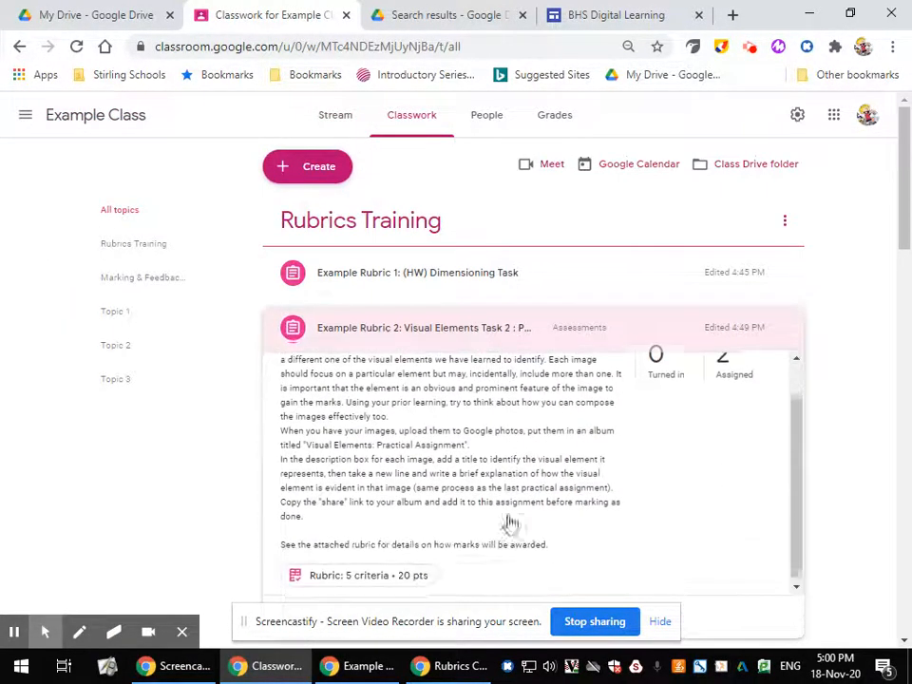
click(407, 571)
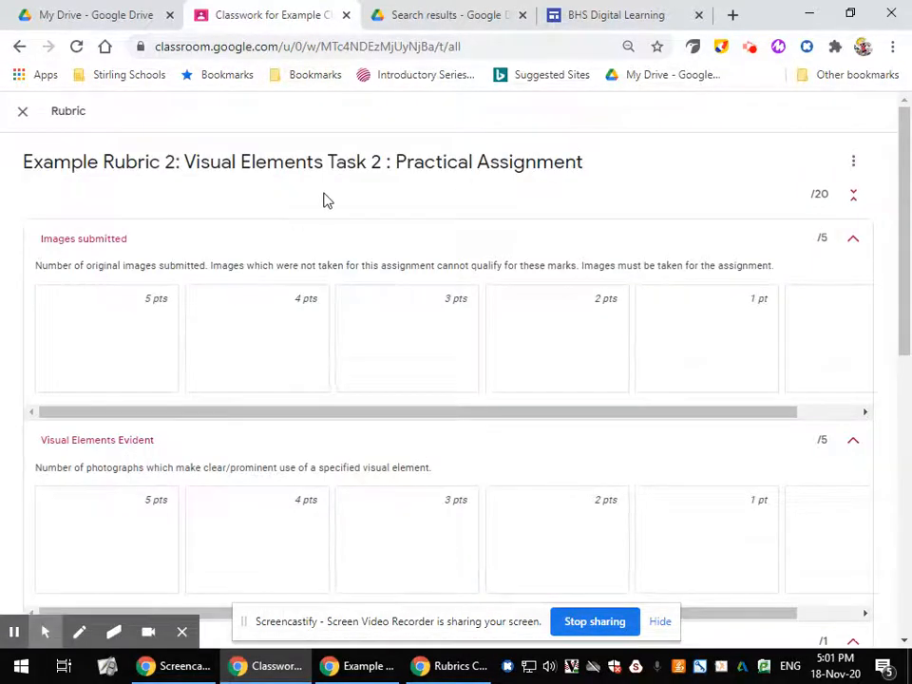
scroll(323, 200, down, 2)
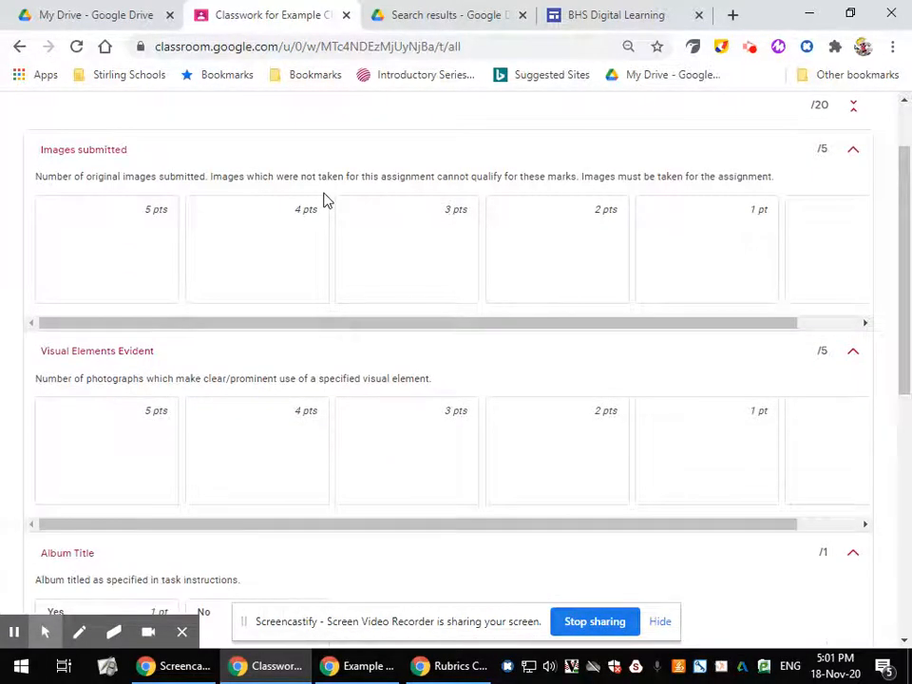
scroll(323, 199, up, 2)
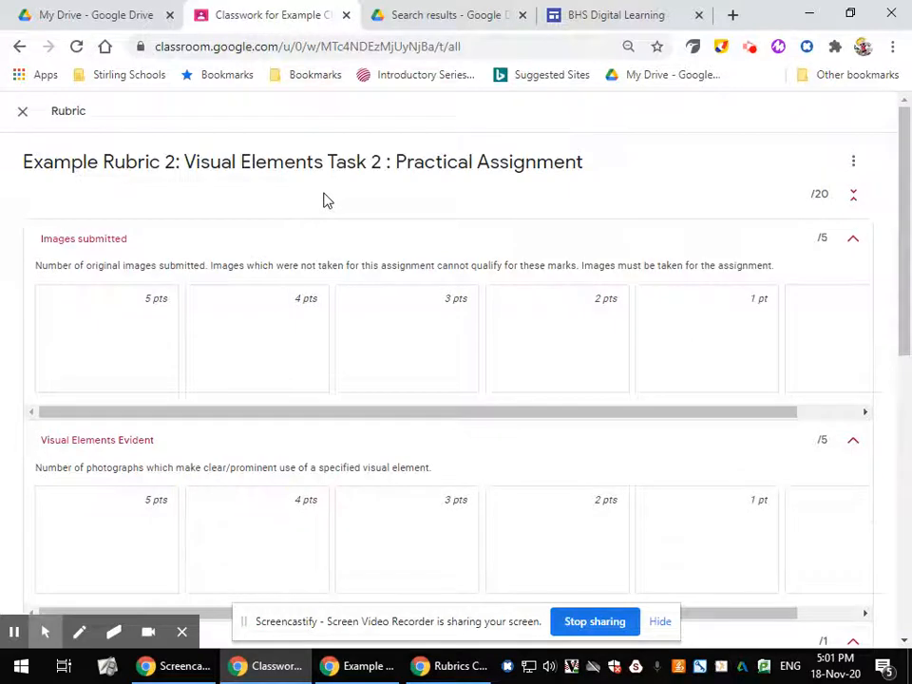
click(21, 112)
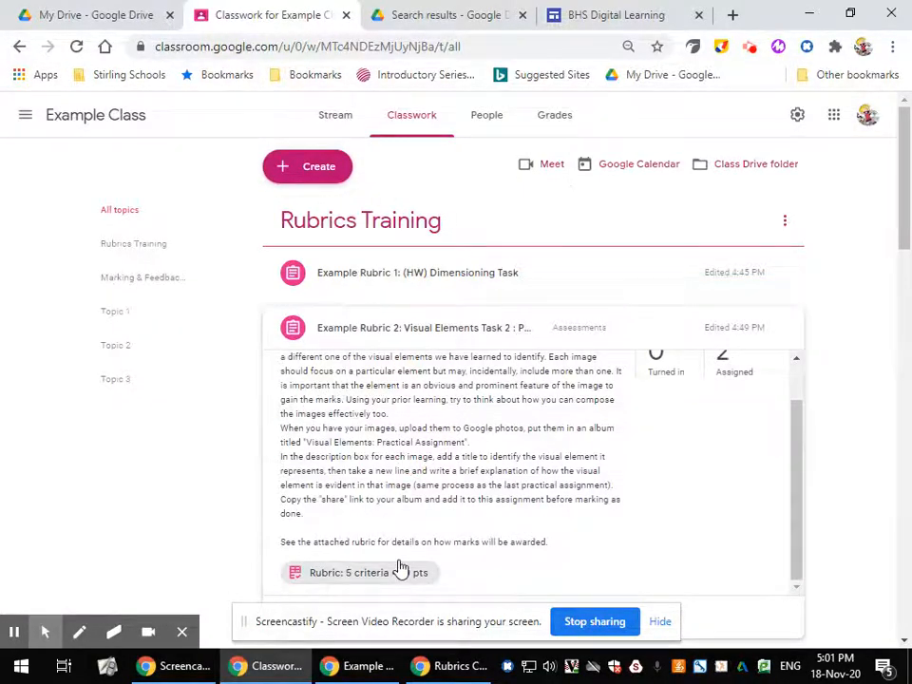
Open the full assignment page of Example Rubric 2: Visual Elements Task 2 and bring up its attached rubric
scroll(399, 560, down, 4)
click(338, 443)
click(396, 133)
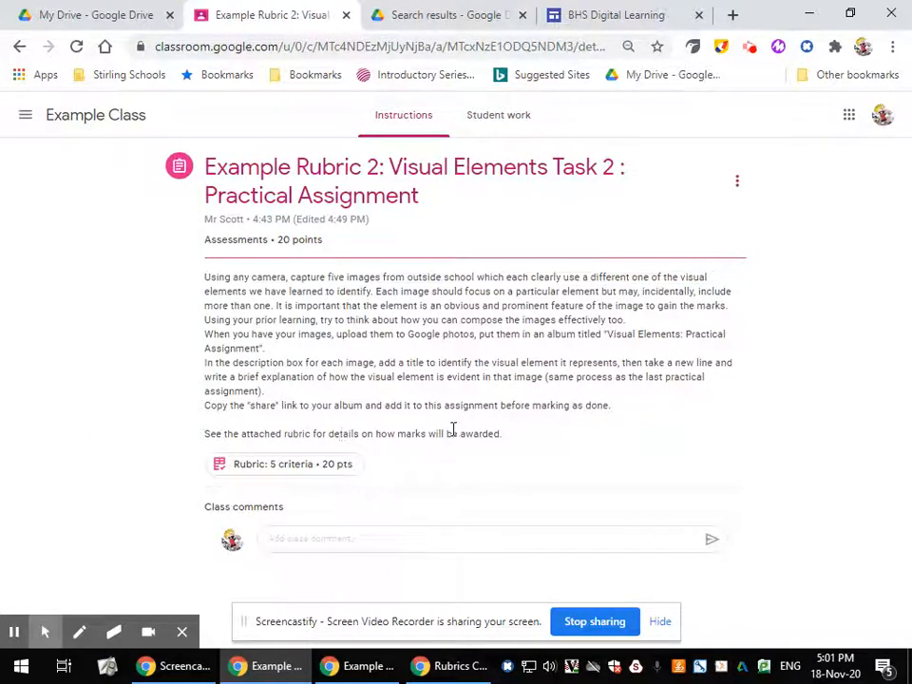
click(285, 464)
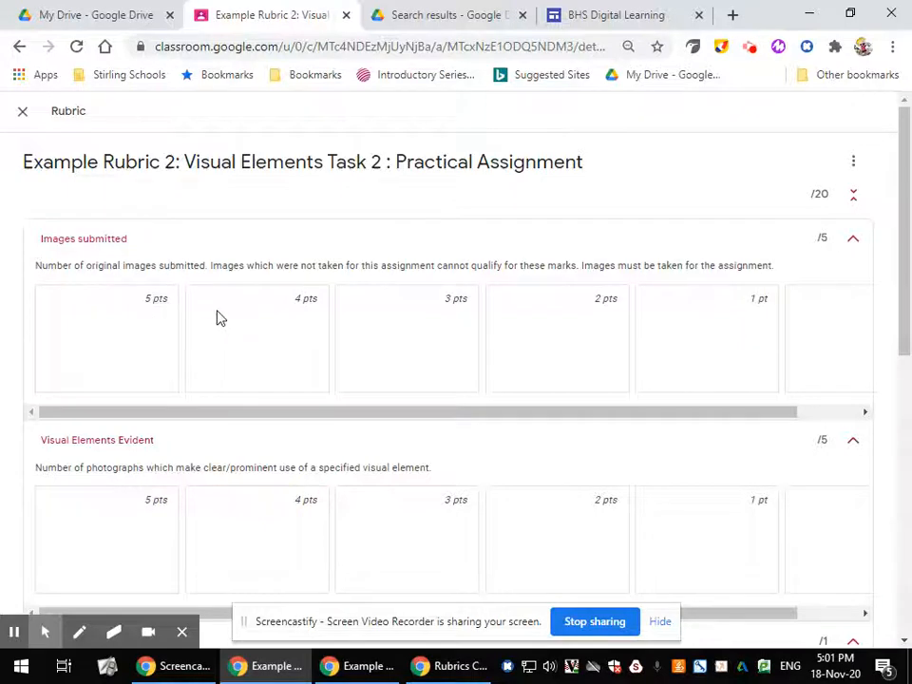
Examine the visual elements rubric's criteria, from Images submitted through Image Commentary and the Discretionary mark level descriptions
scroll(246, 429, down, 3)
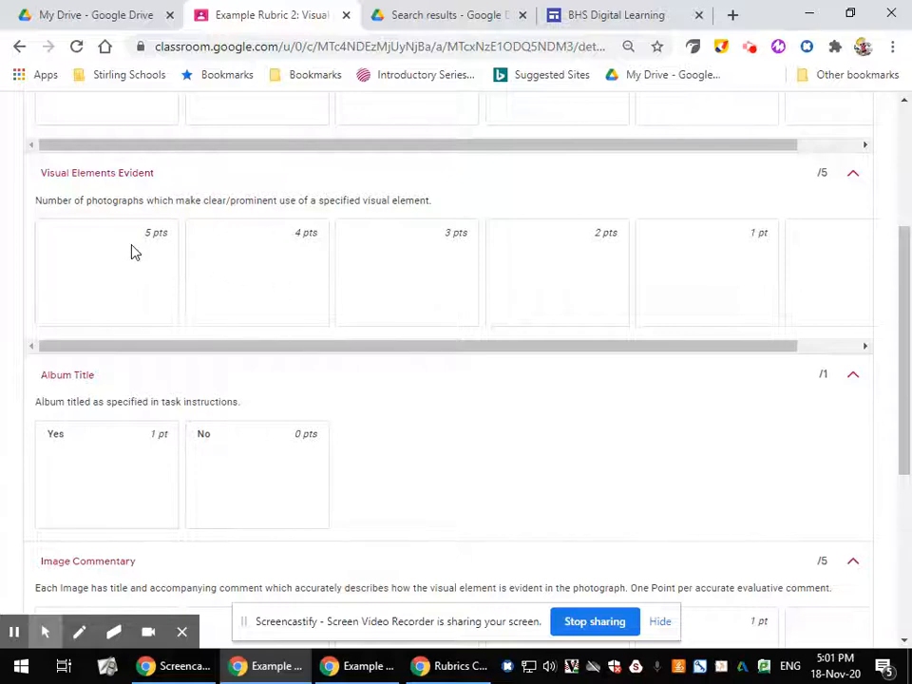
scroll(137, 247, down, 4)
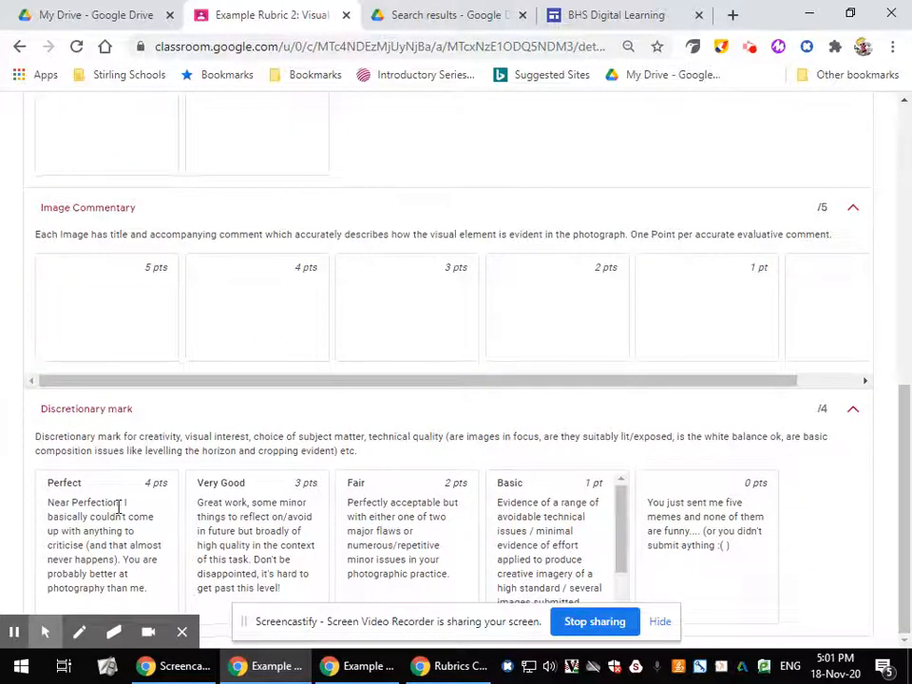
scroll(560, 532, down, 1)
scroll(219, 500, up, 2)
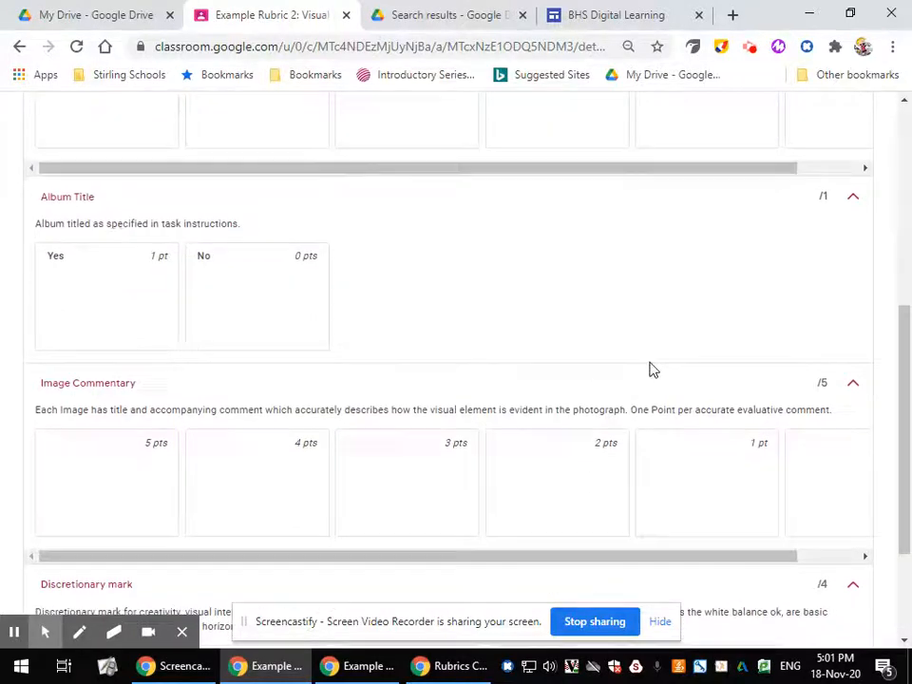
scroll(651, 369, down, 2)
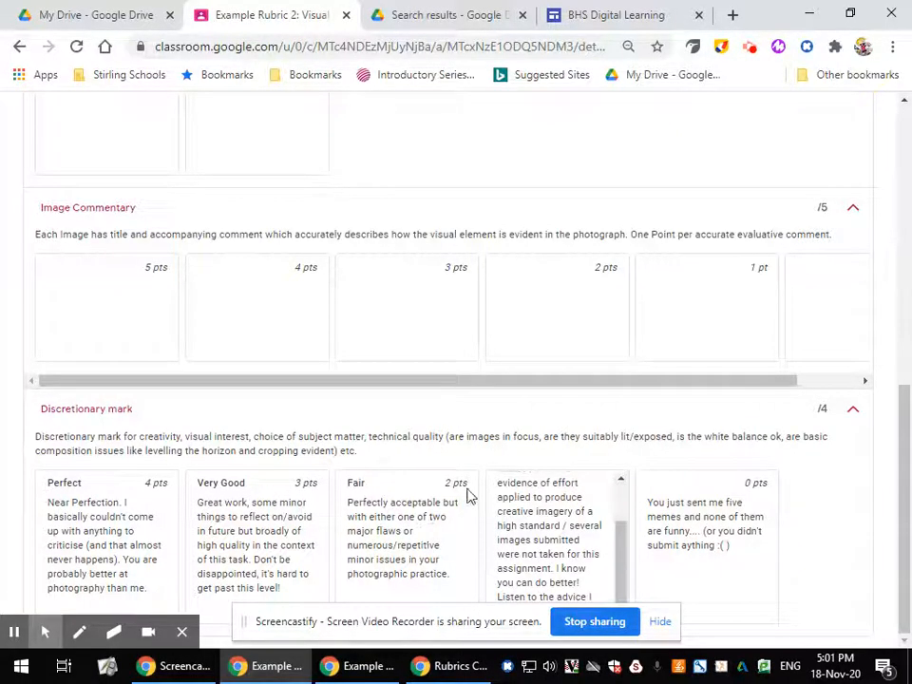
scroll(361, 323, up, 10)
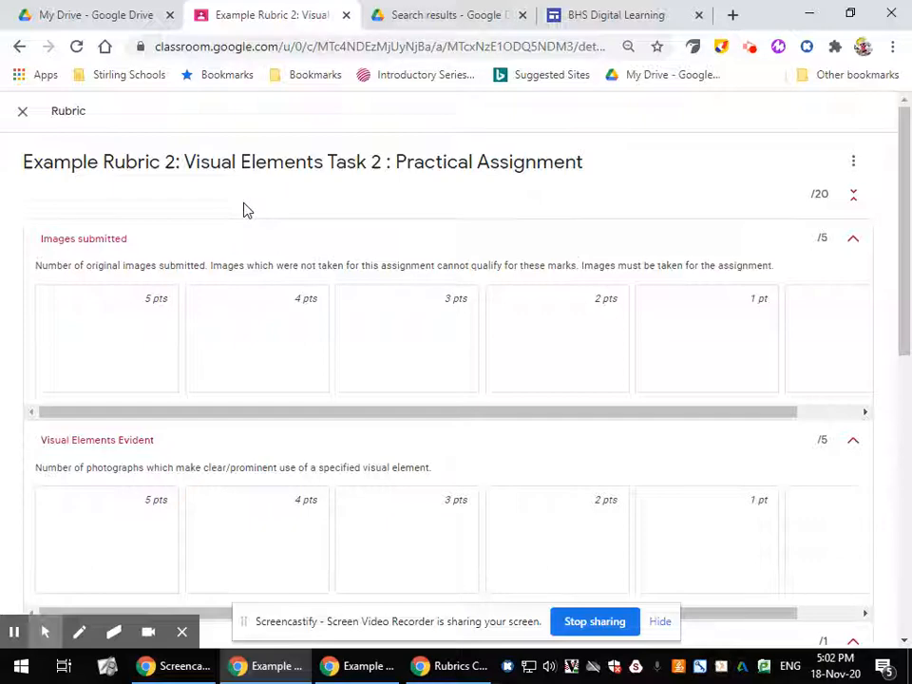
scroll(171, 444, down, 4)
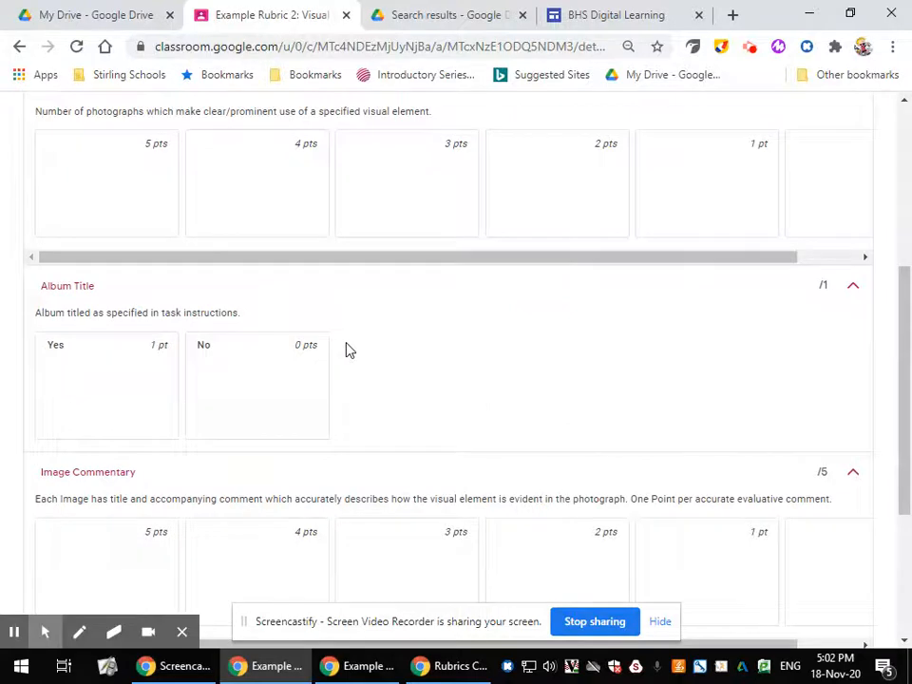
scroll(176, 360, down, 3)
scroll(355, 381, up, 2)
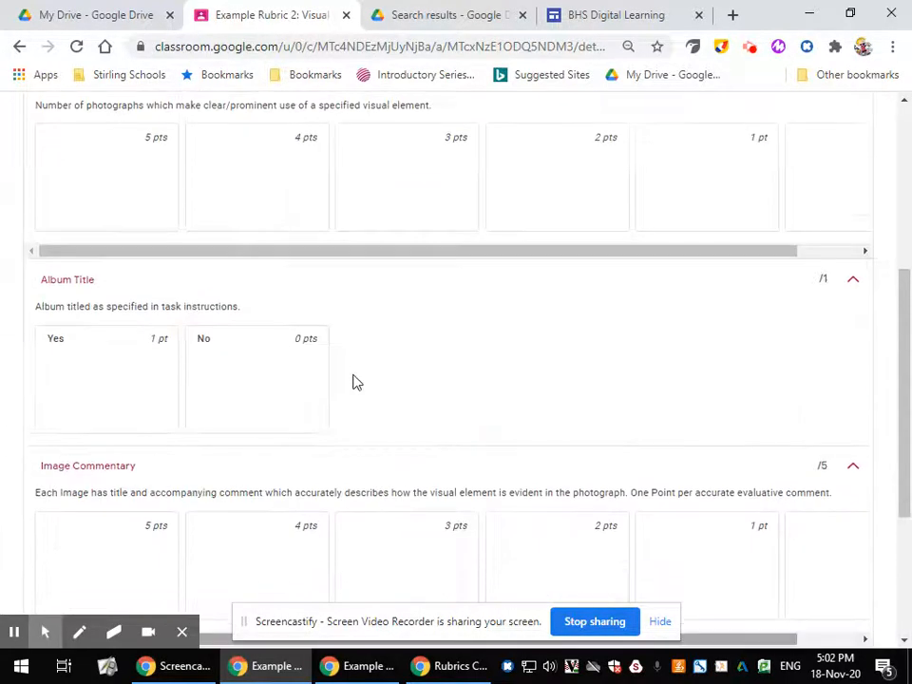
scroll(353, 380, up, 5)
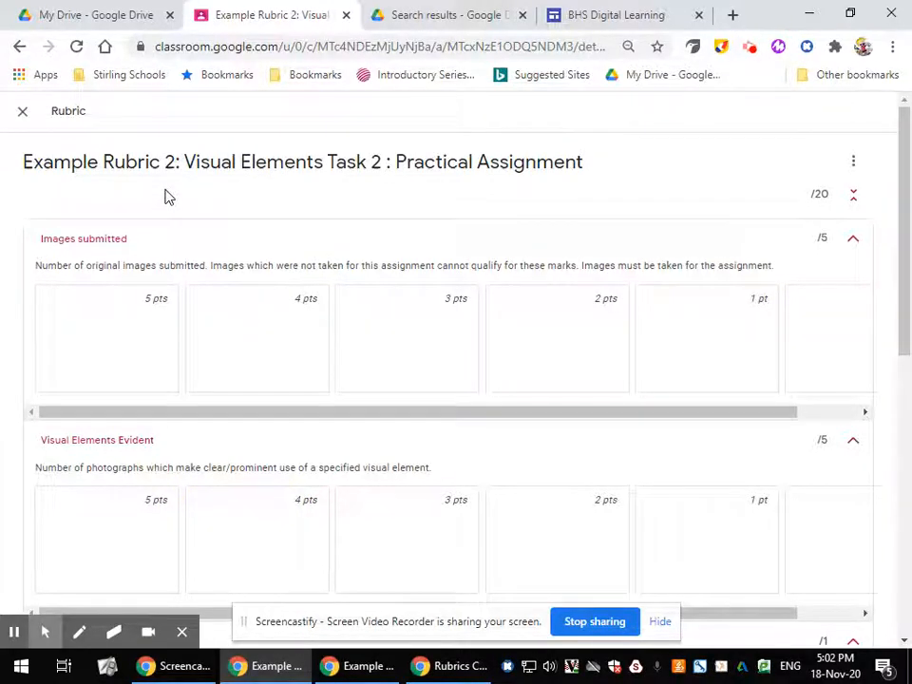
Check the Contents slide of the rubrics presentation and return to the rubric in Google Classroom
key(alt+Tab)
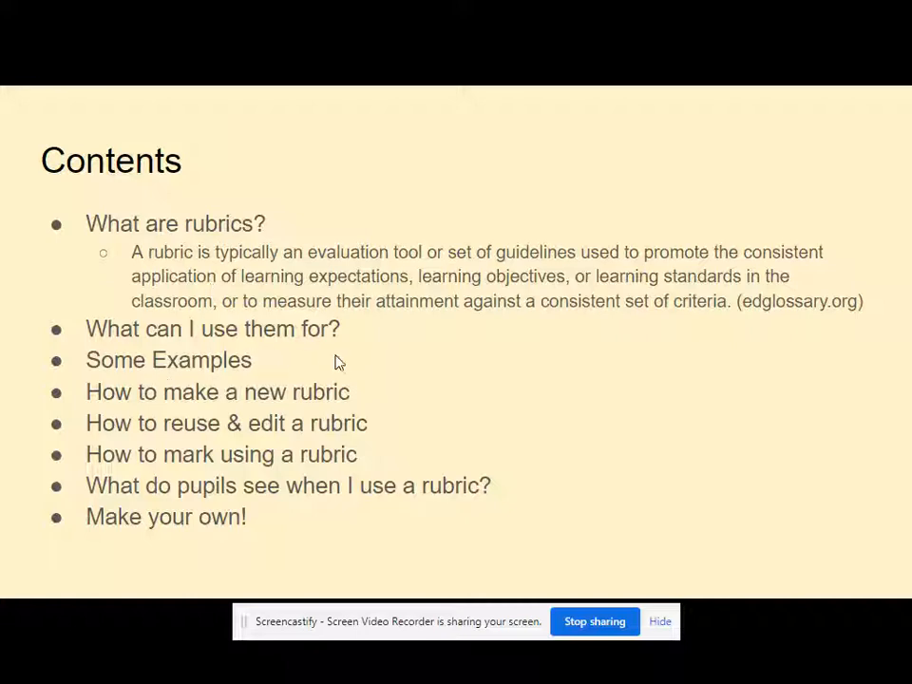
key(alt+Tab)
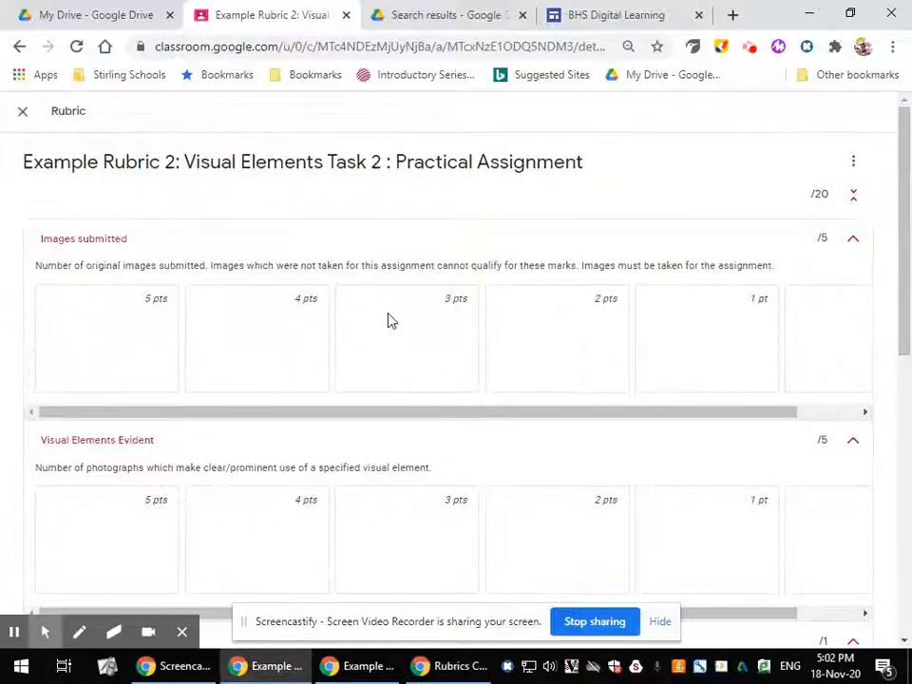
Close the example rubric and start a new assignment from Example Class's classwork page
click(24, 113)
click(111, 127)
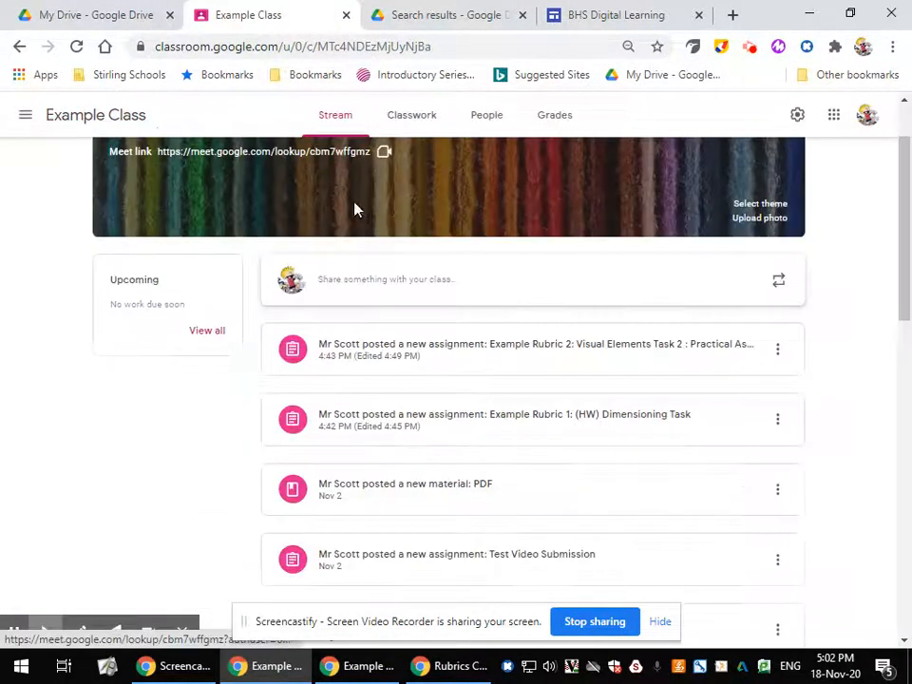
click(417, 122)
scroll(314, 178, up, 1)
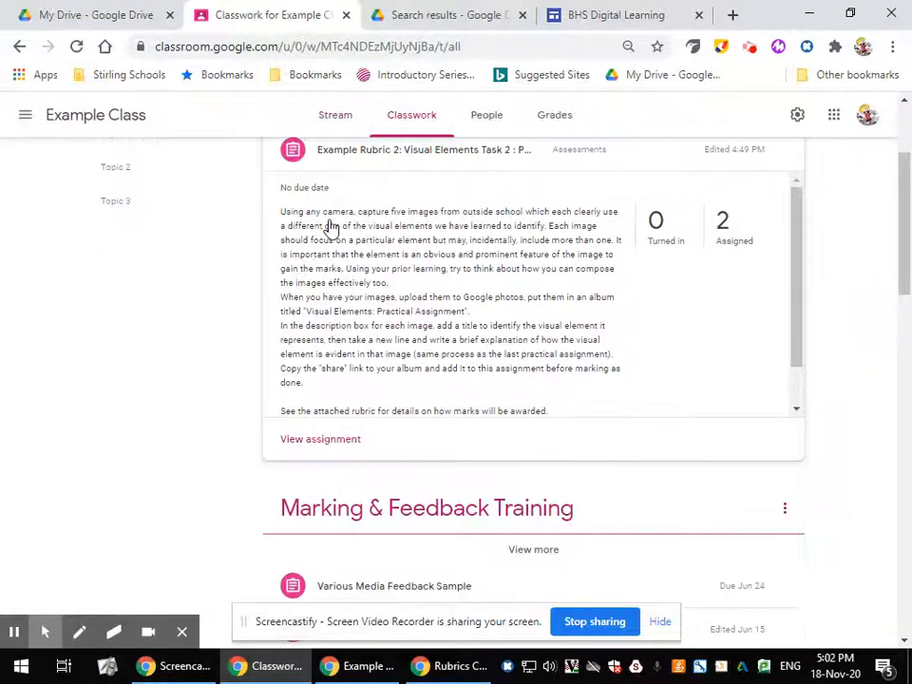
scroll(220, 437, up, 2)
click(309, 177)
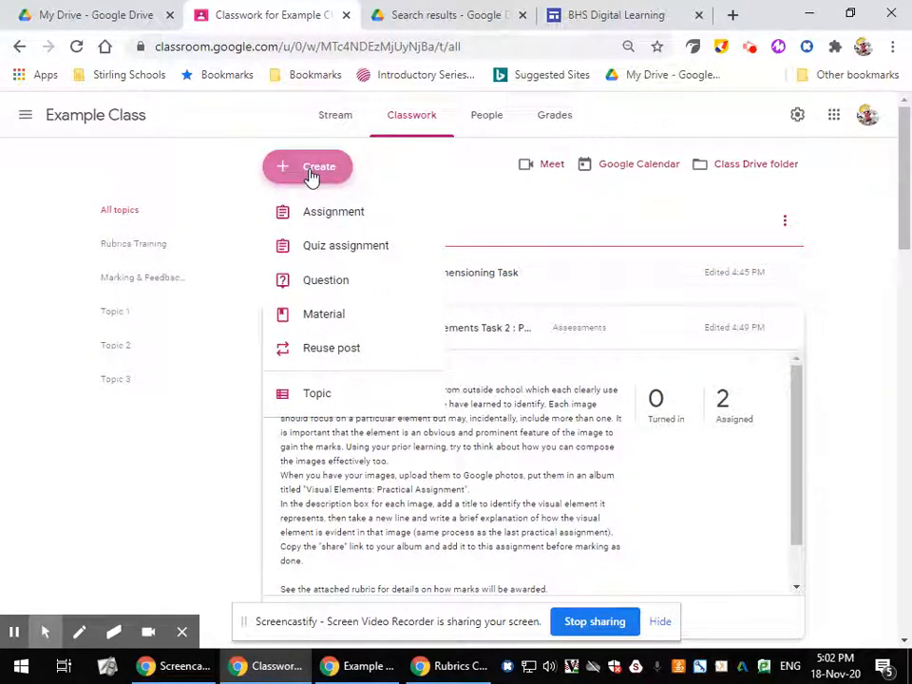
click(349, 214)
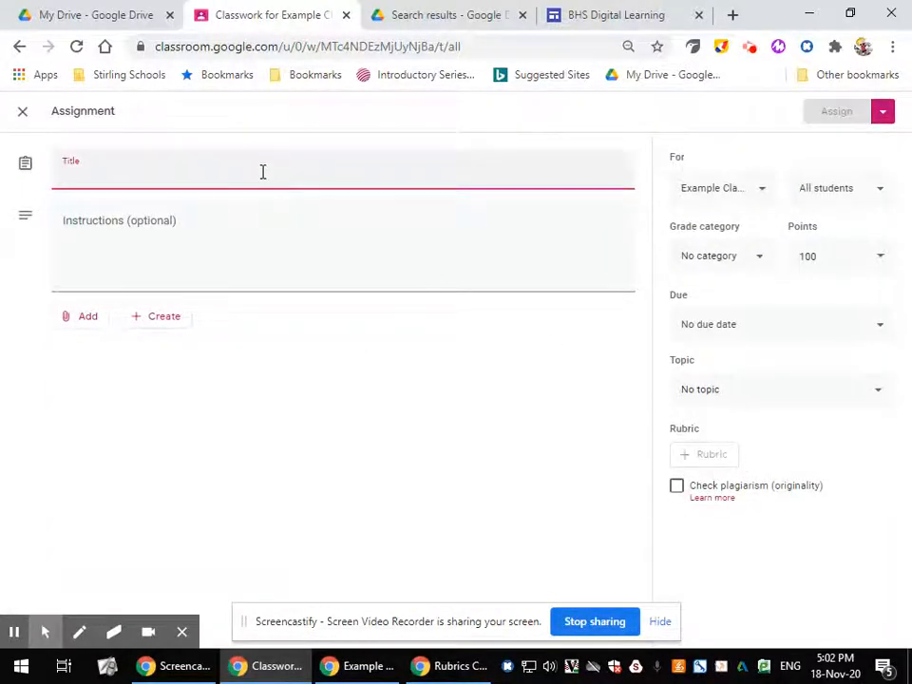
Title the new assignment "Rubric" and enter "Instructions" as its instructions text
text(Rubric)
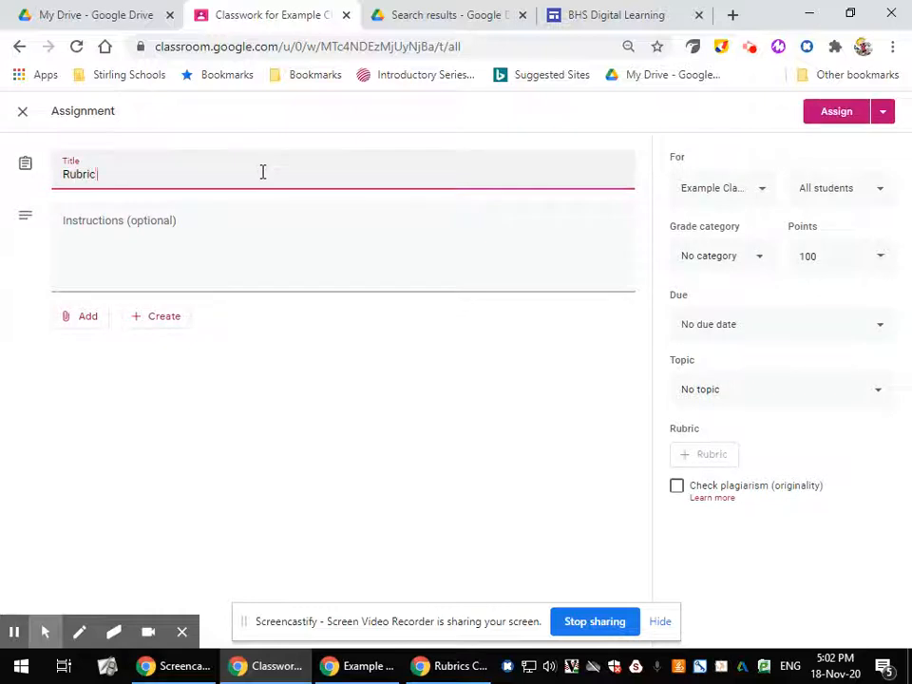
click(230, 217)
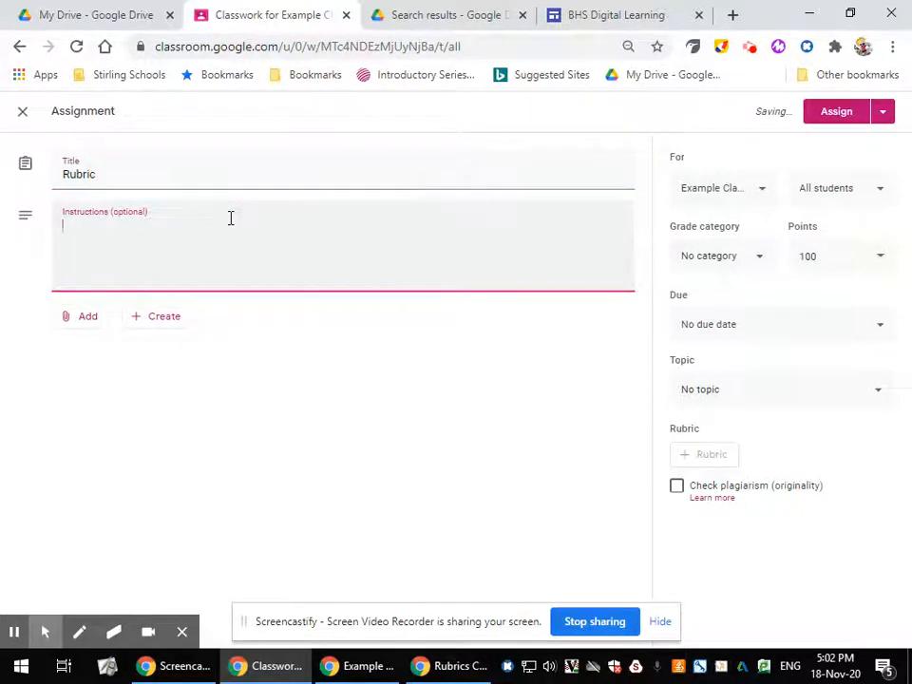
text(Instructions)
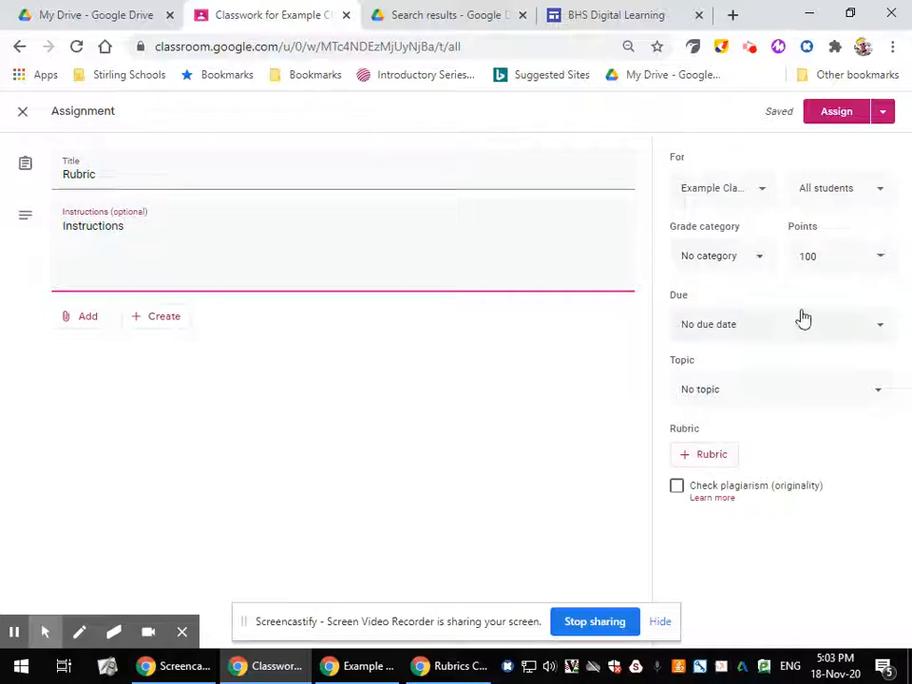
Set the assignment's points to 10
click(825, 257)
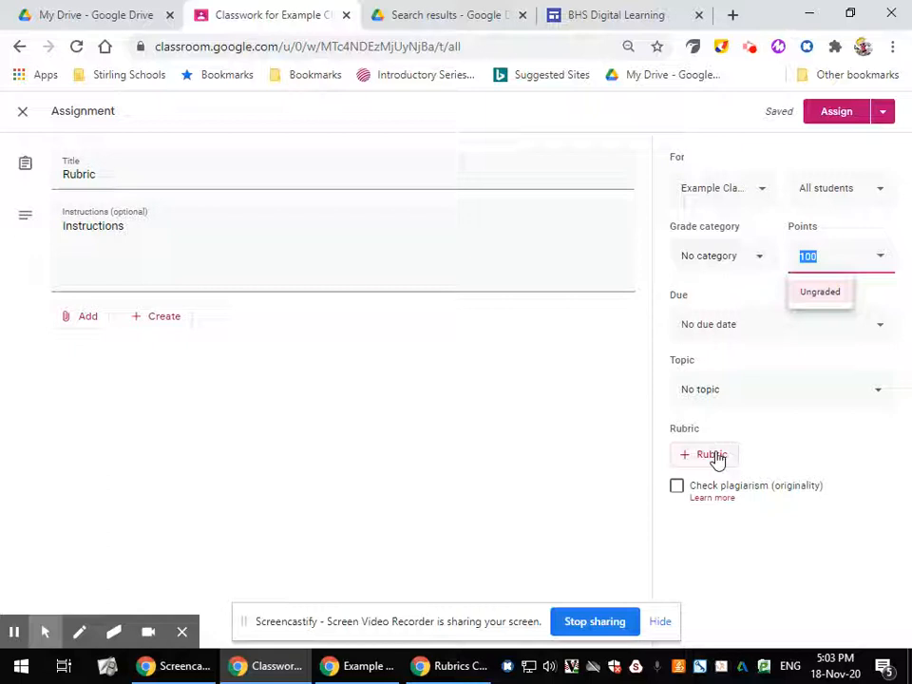
click(810, 257)
drag(824, 258, 781, 262)
click(829, 254)
drag(829, 253, 794, 256)
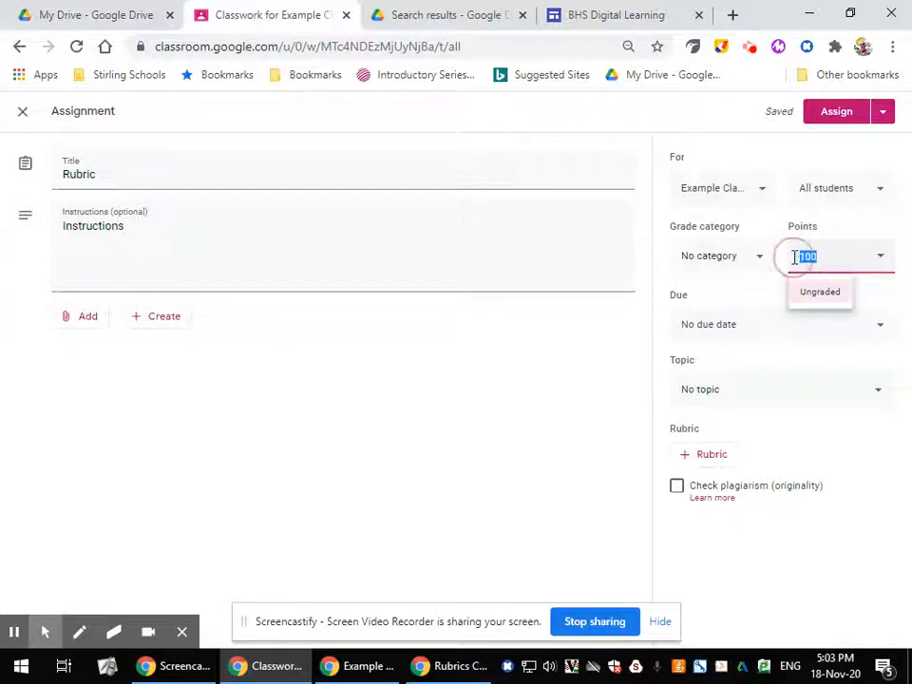
text(10)
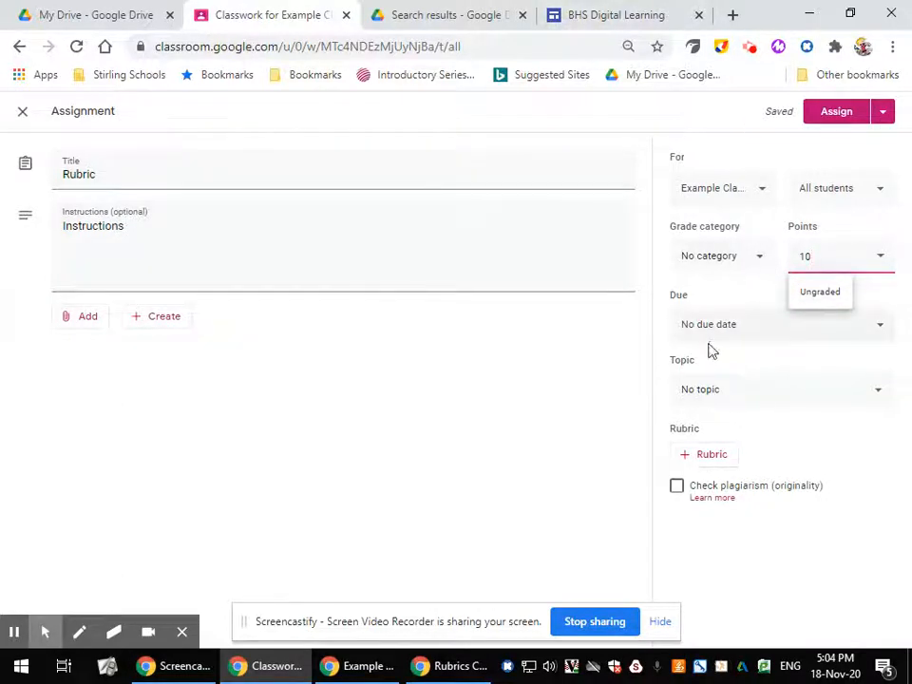
Create a new rubric for the assignment with scoring on, and check the rubric's extra options without choosing any
click(717, 460)
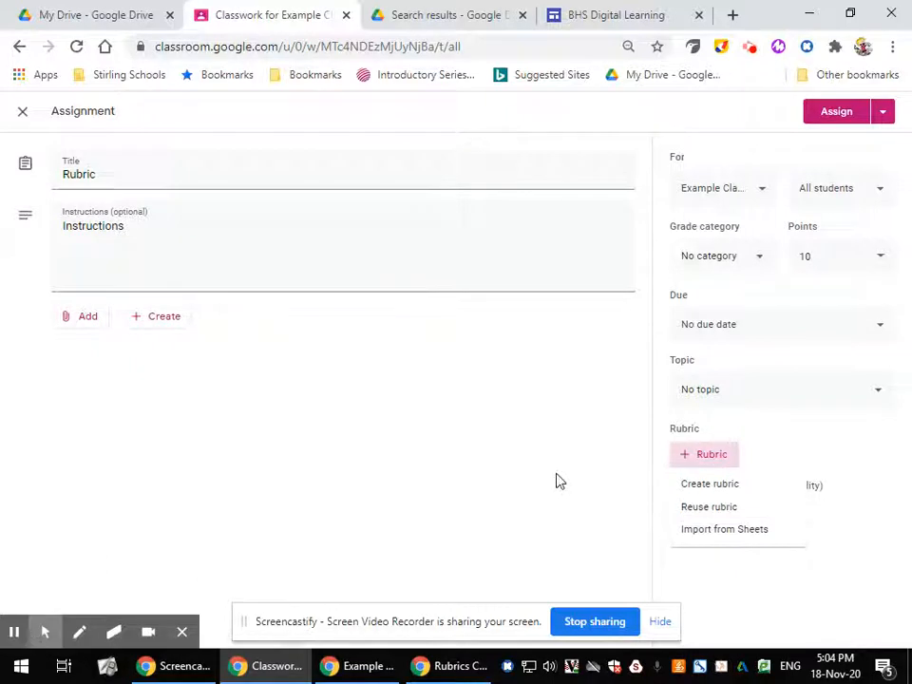
click(703, 484)
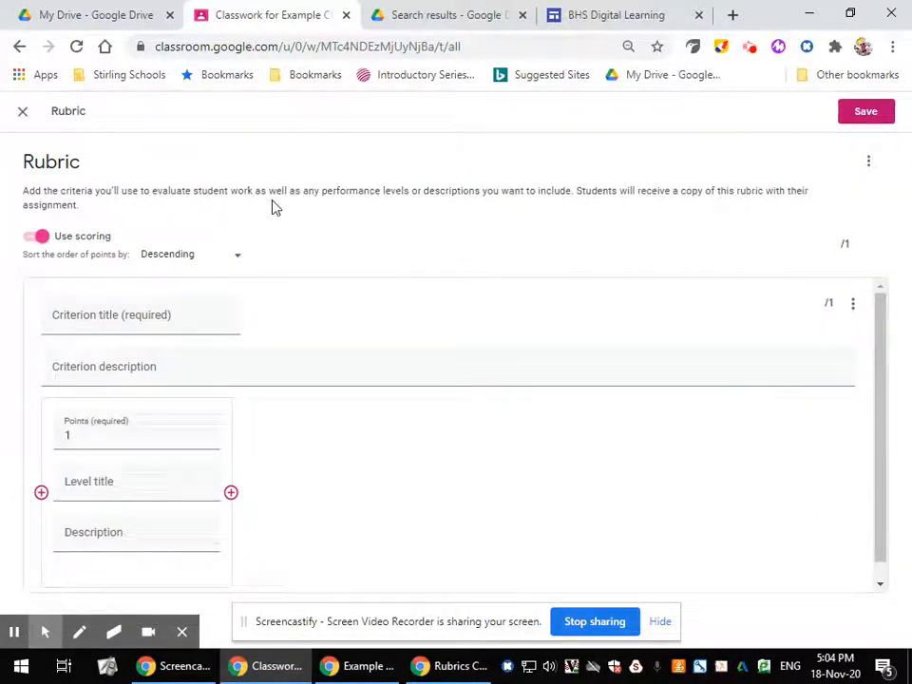
scroll(226, 303, down, 1)
scroll(223, 313, up, 1)
click(40, 243)
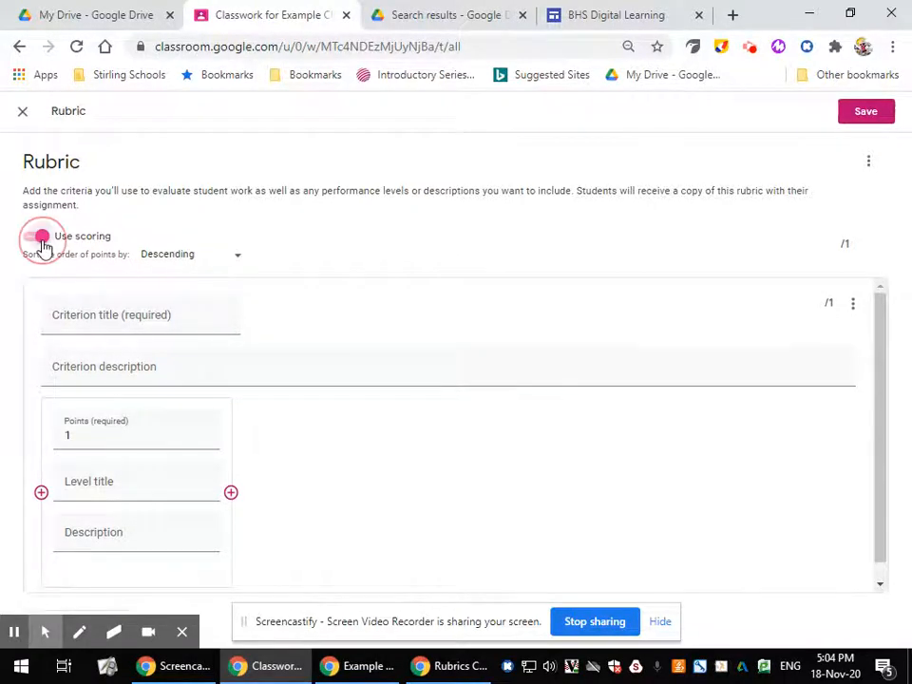
click(484, 410)
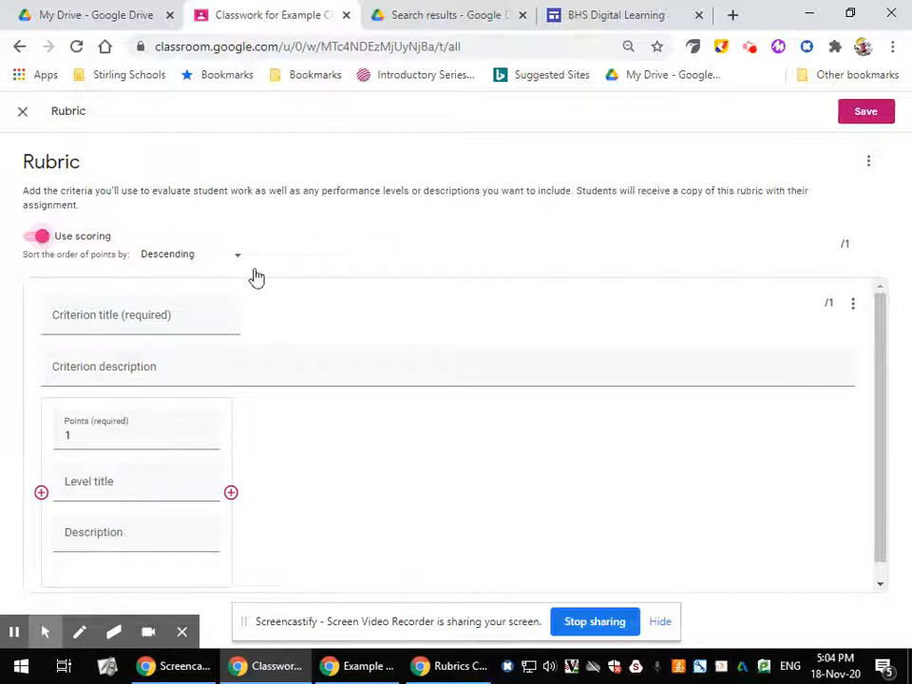
click(866, 163)
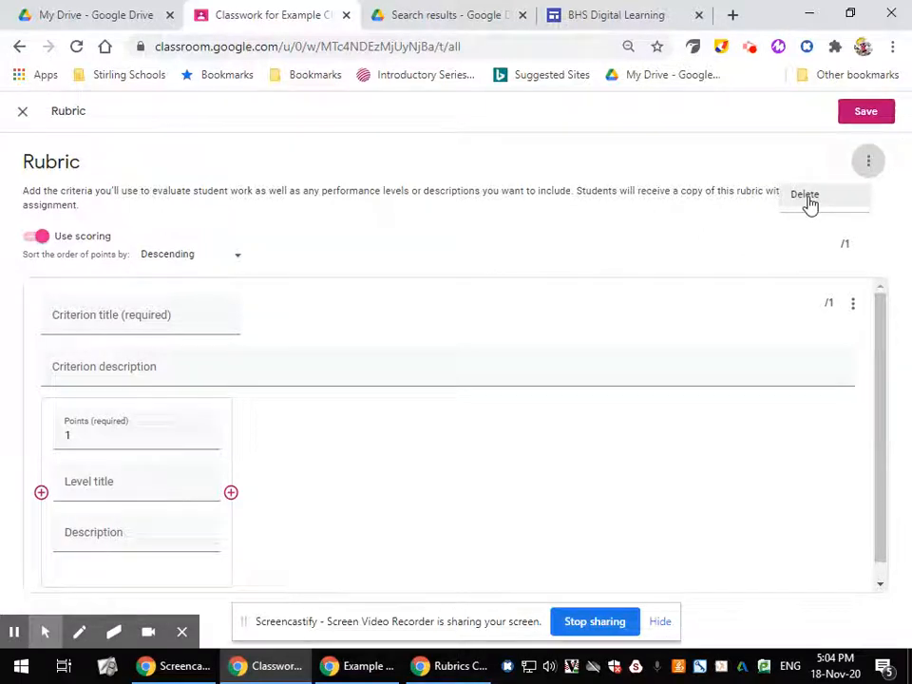
click(680, 150)
Title the criterion "First Criterion" and describe it as "Detailed description of expectations and what is being graded?"
click(98, 320)
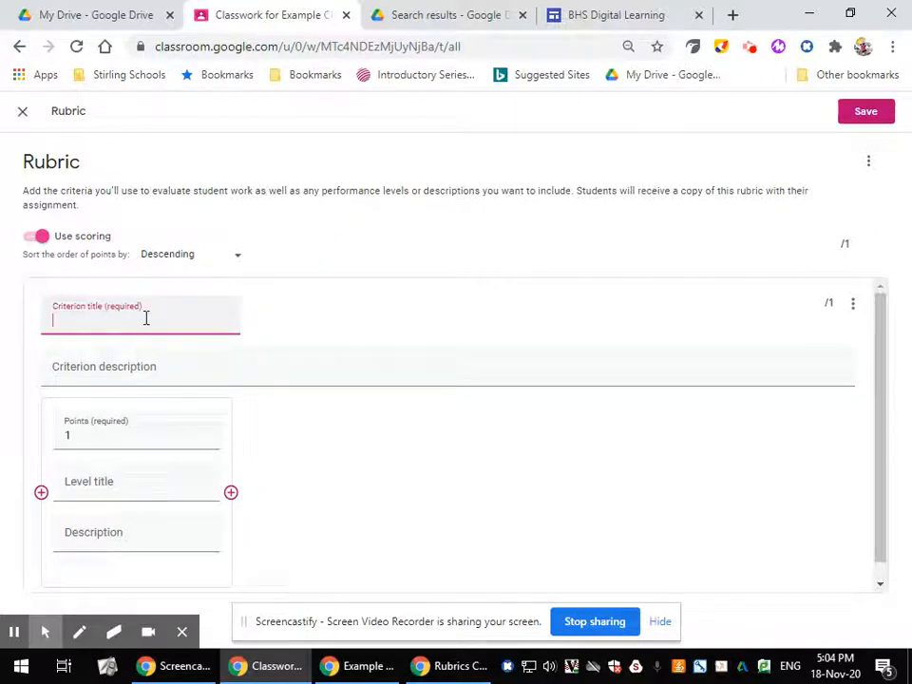
text(First Criterion)
click(148, 379)
text(Detailed d)
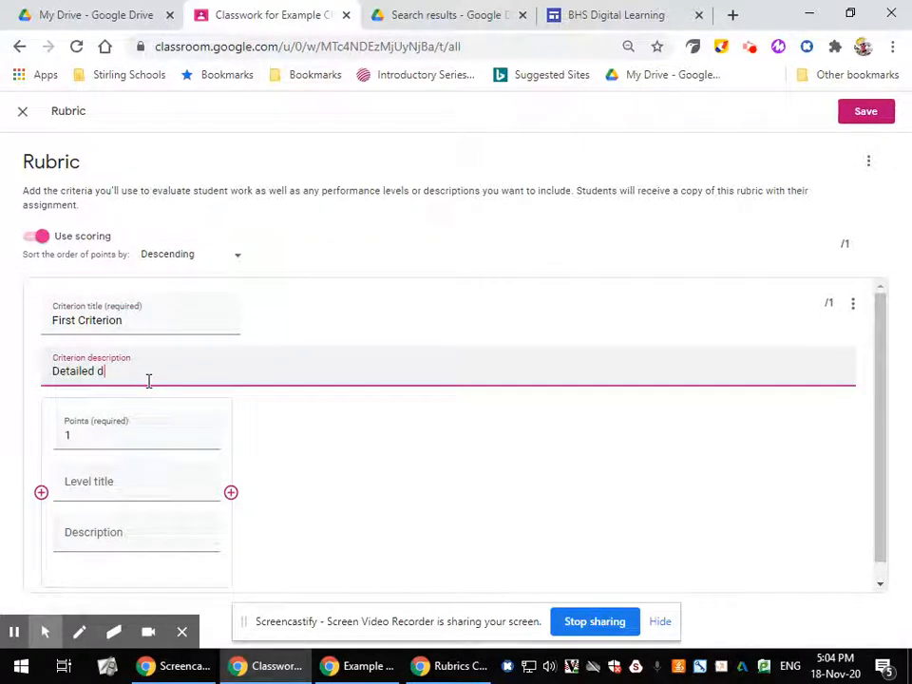
text(esr)
key(BackSpace)
text(cription of expectations and what is)
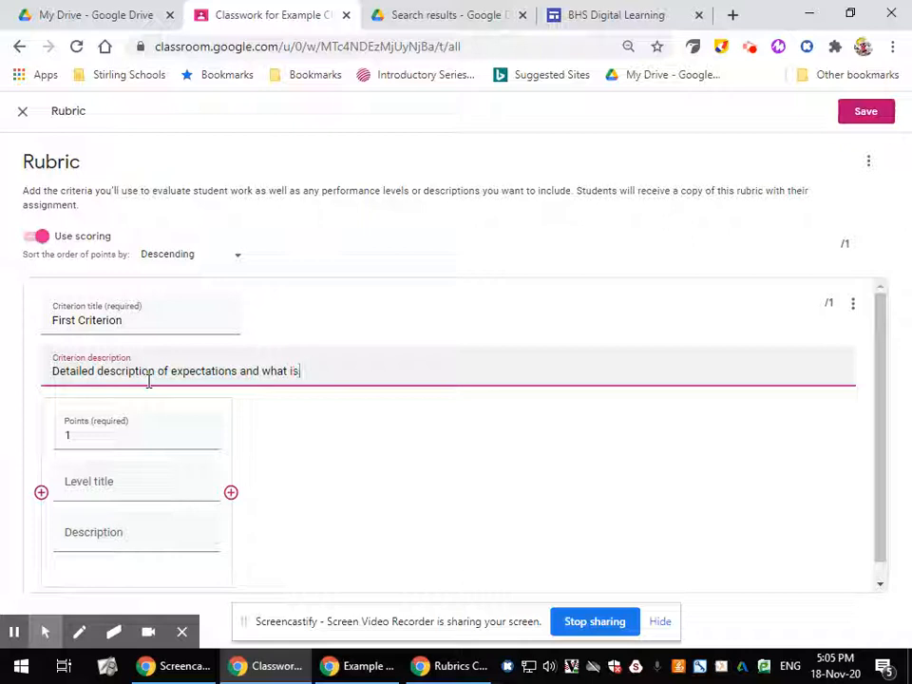
text( being graded?)
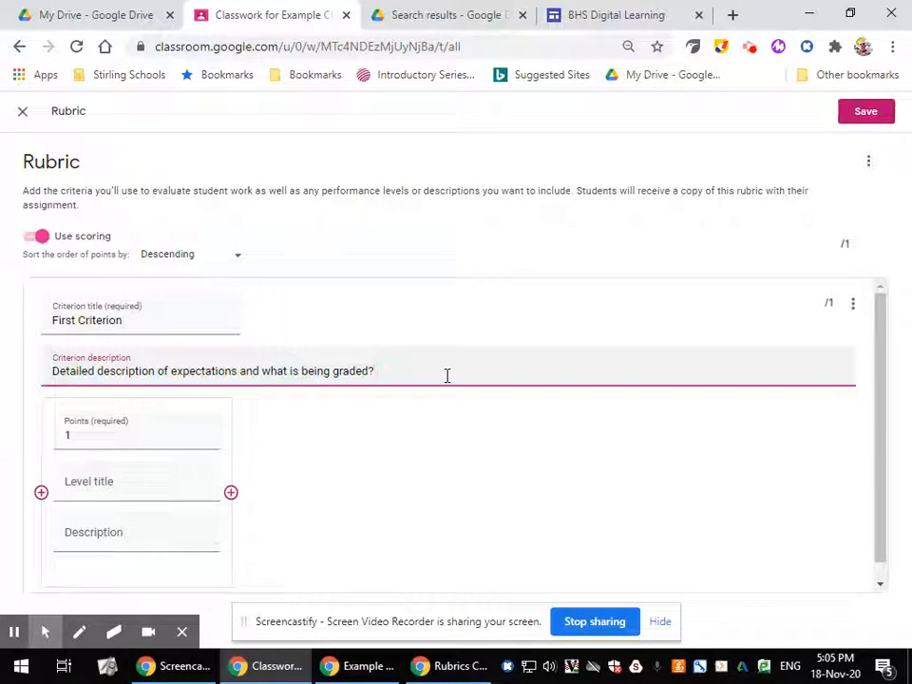
click(511, 379)
Add a 0-point level to First Criterion, titling it "Not Done" and the 1-point level "Done"
scroll(176, 479, down, 1)
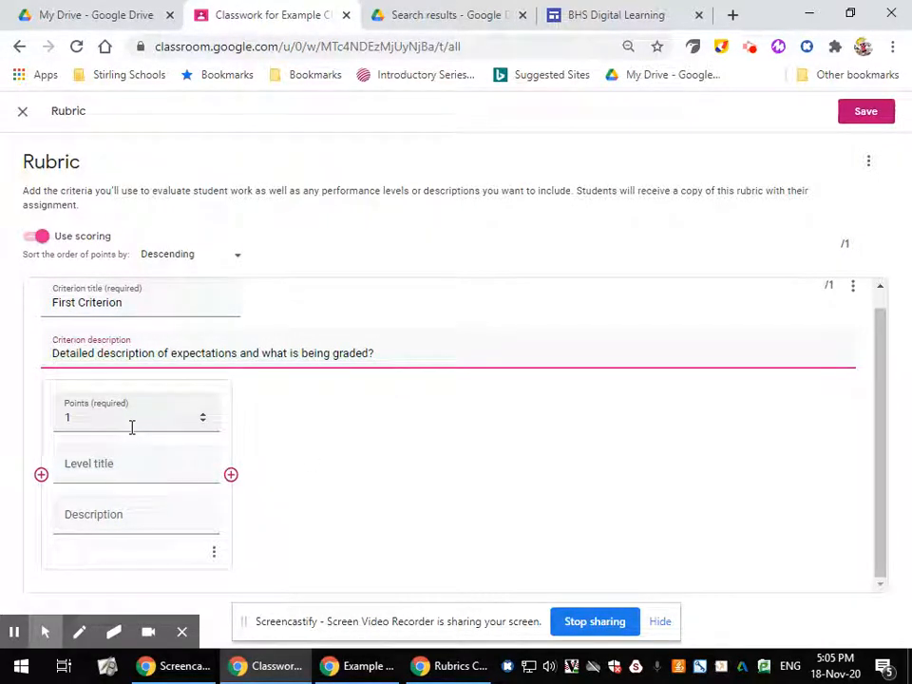
click(41, 474)
text(0)
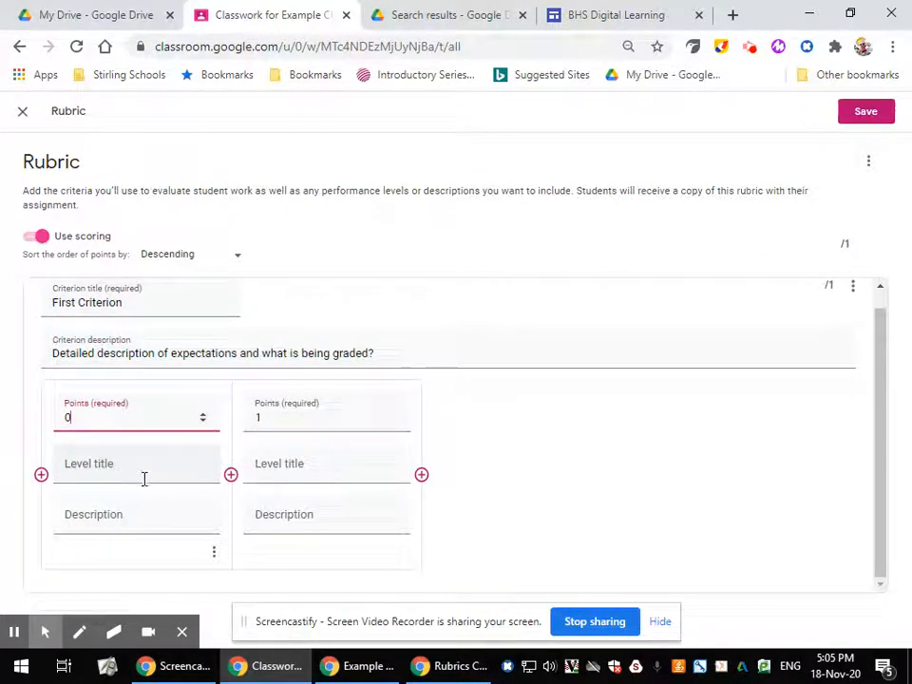
click(320, 467)
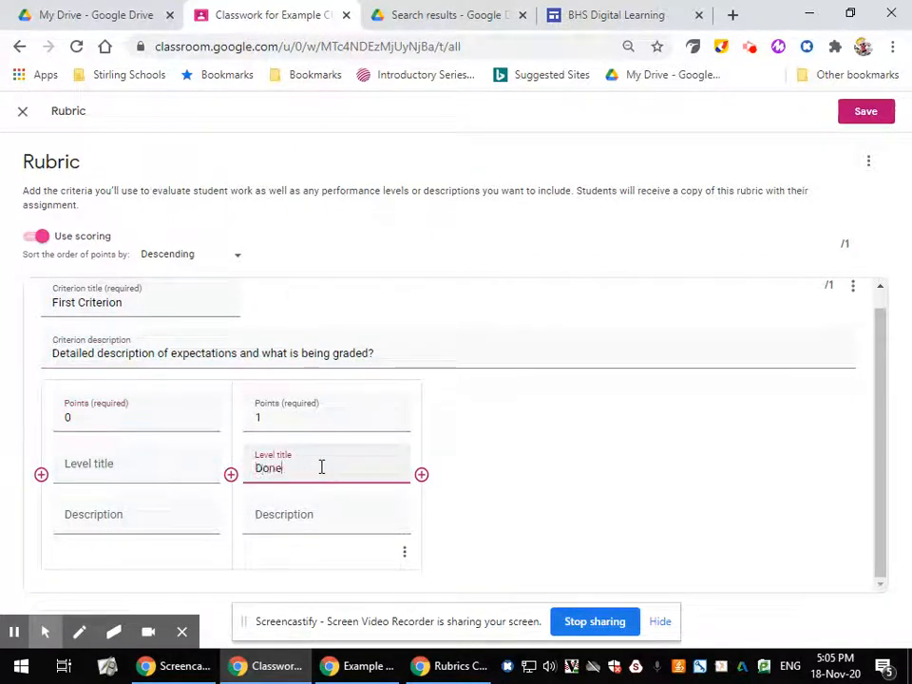
click(169, 470)
text(Not Done)
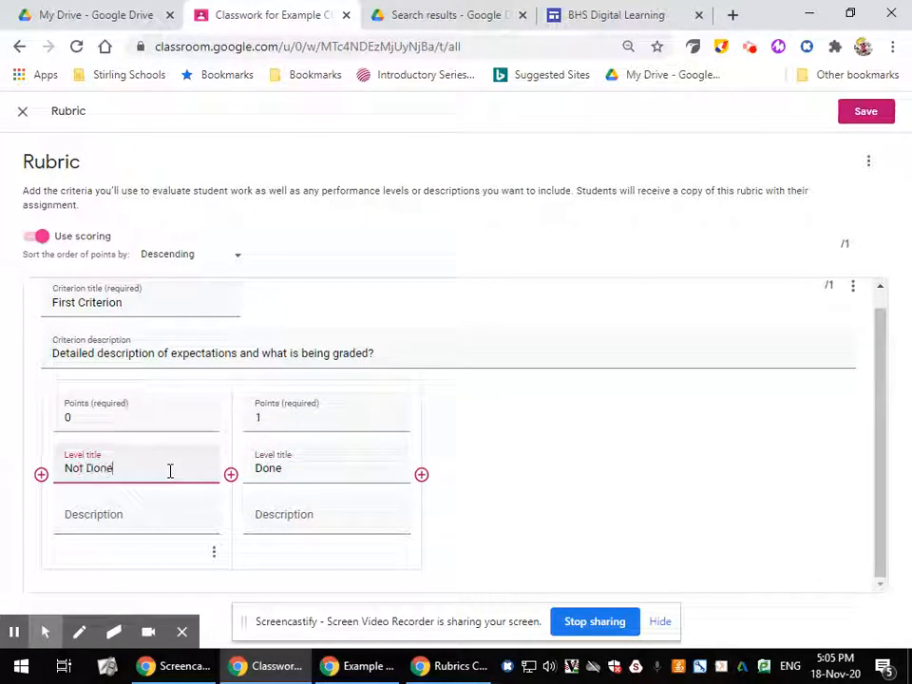
click(472, 449)
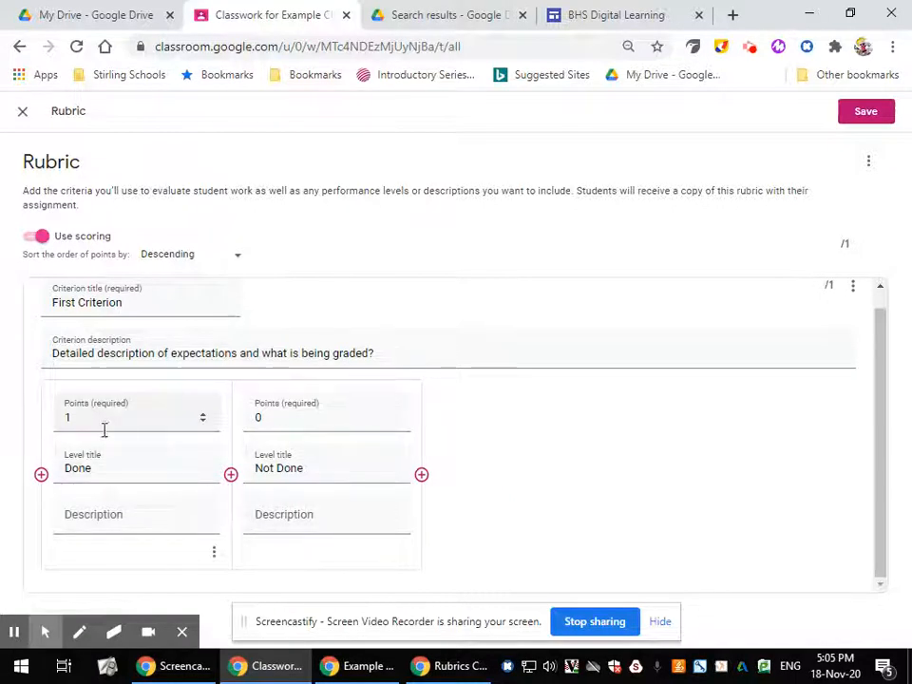
Add four more levels to First Criterion, worth 2, 3, 4 and 5 points
click(41, 474)
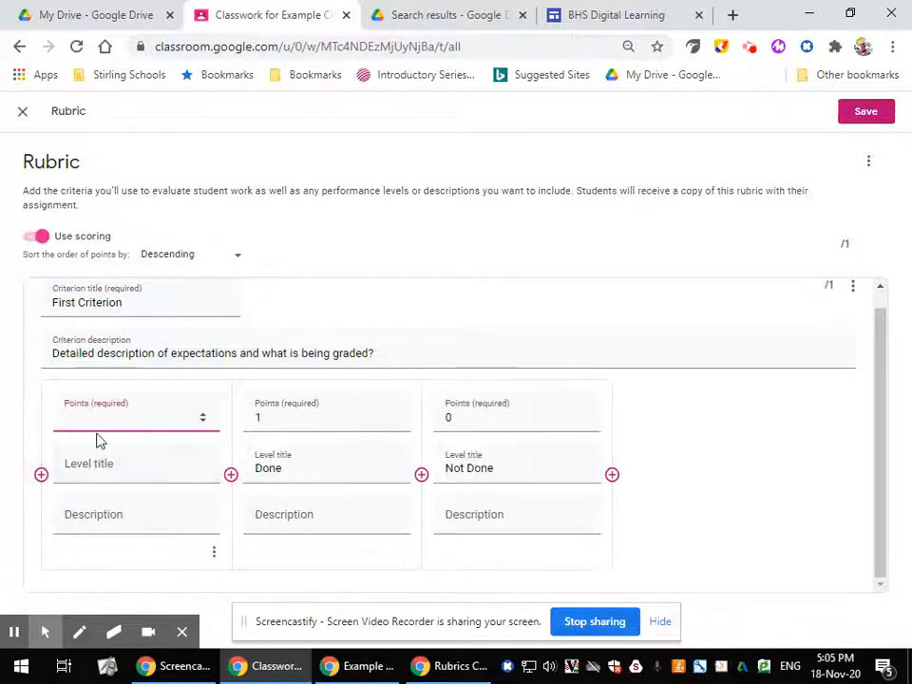
text(2)
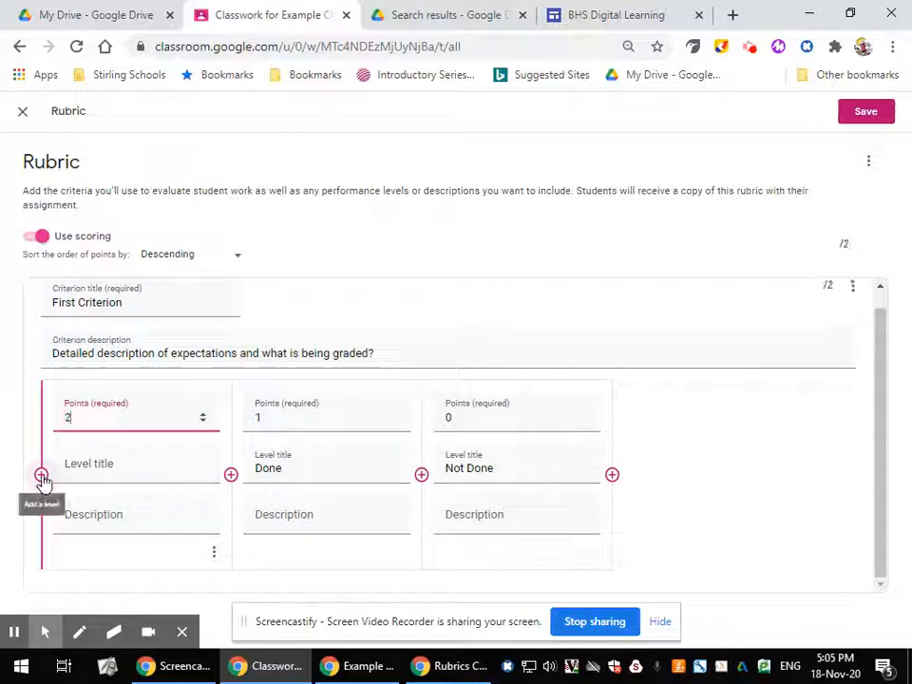
click(41, 474)
text(3)
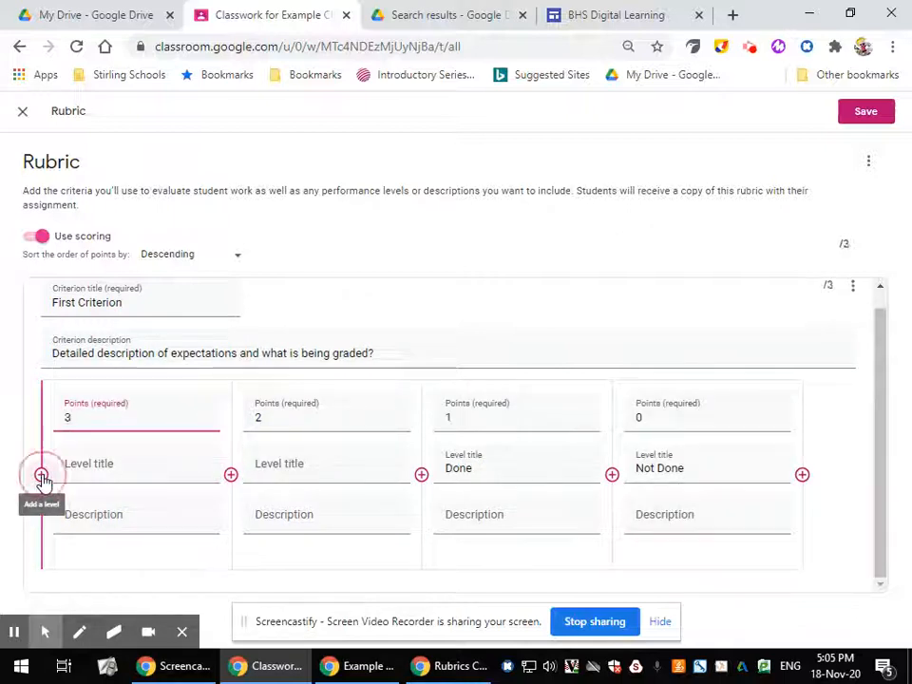
click(41, 474)
click(41, 474)
text(5)
Title the 5-point level "Perfect", the 4-point level "Very Good" and the 3-point level "Good"
click(126, 462)
text(Perfect)
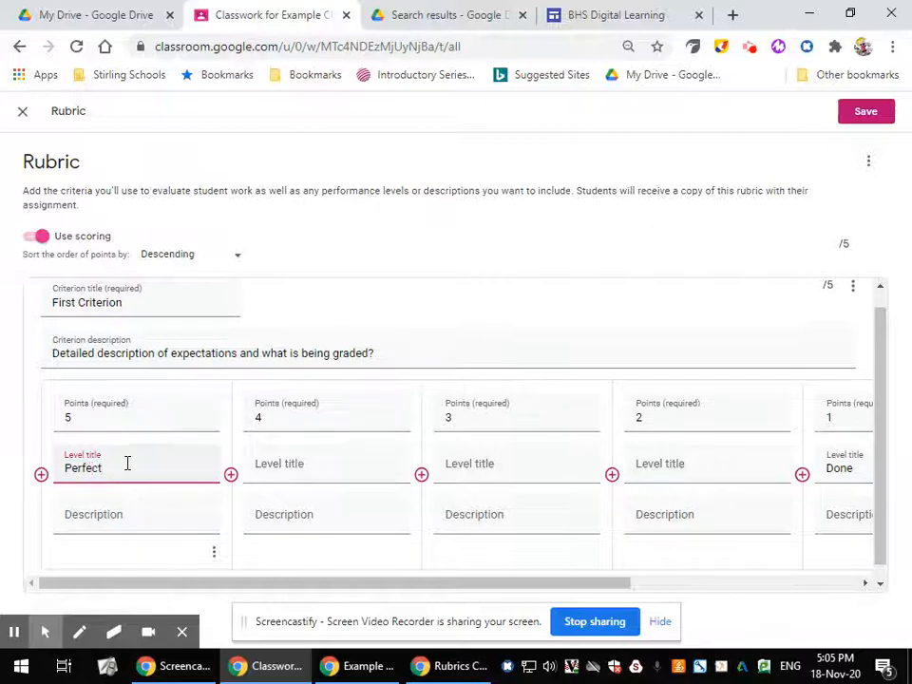
click(303, 463)
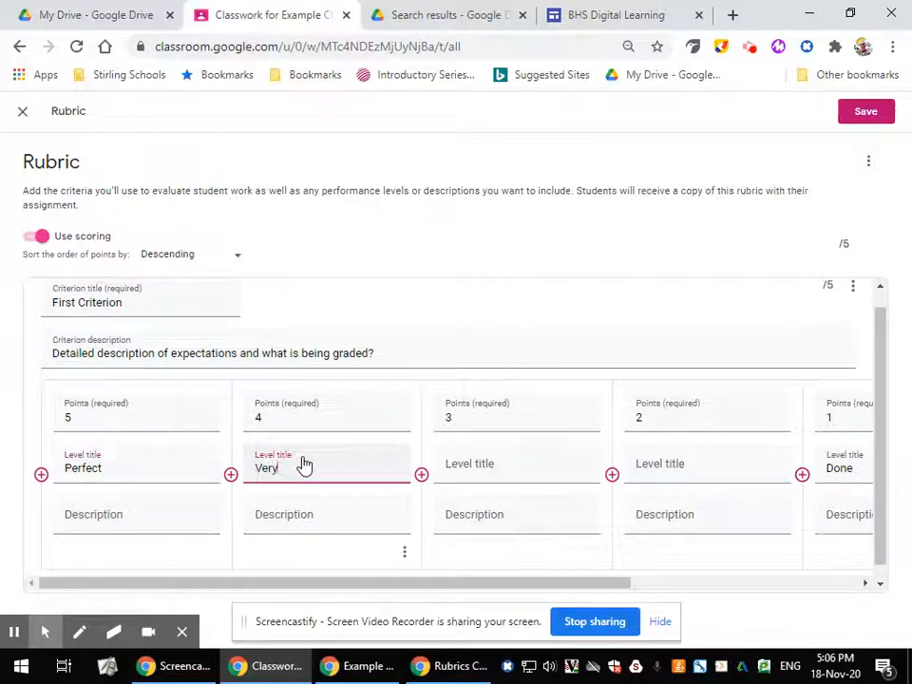
click(501, 465)
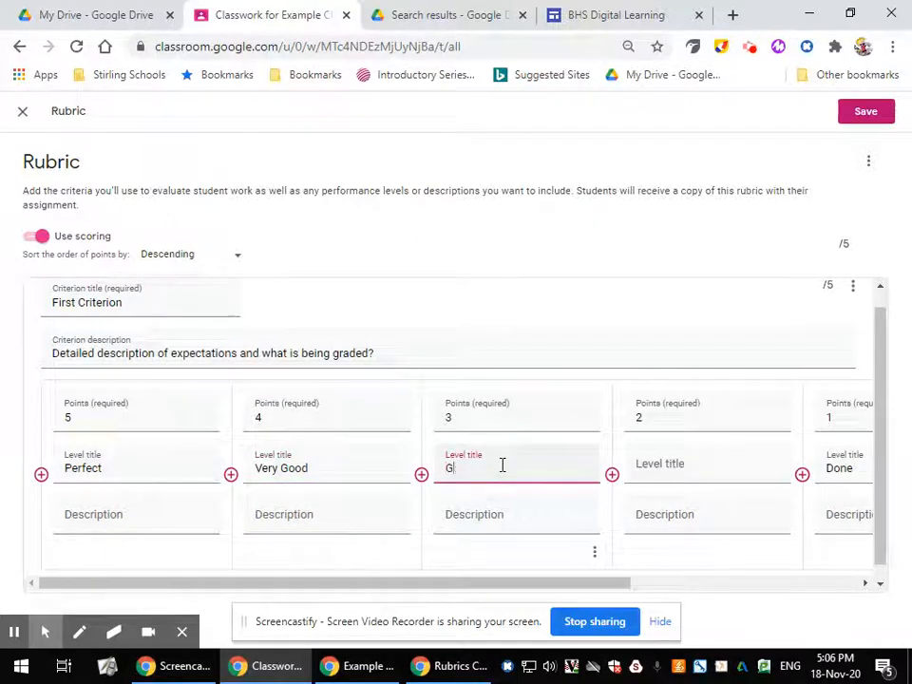
Change the title of the 1-point level to "Basic"
drag(488, 582, 708, 581)
click(728, 469)
double_click(574, 472)
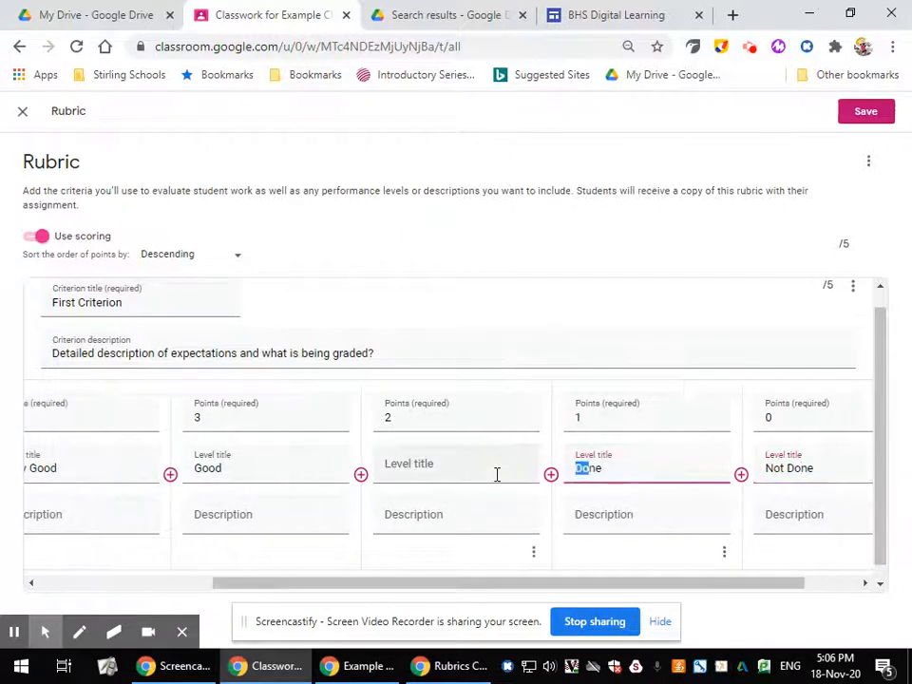
click(580, 466)
key(shift+Tab)
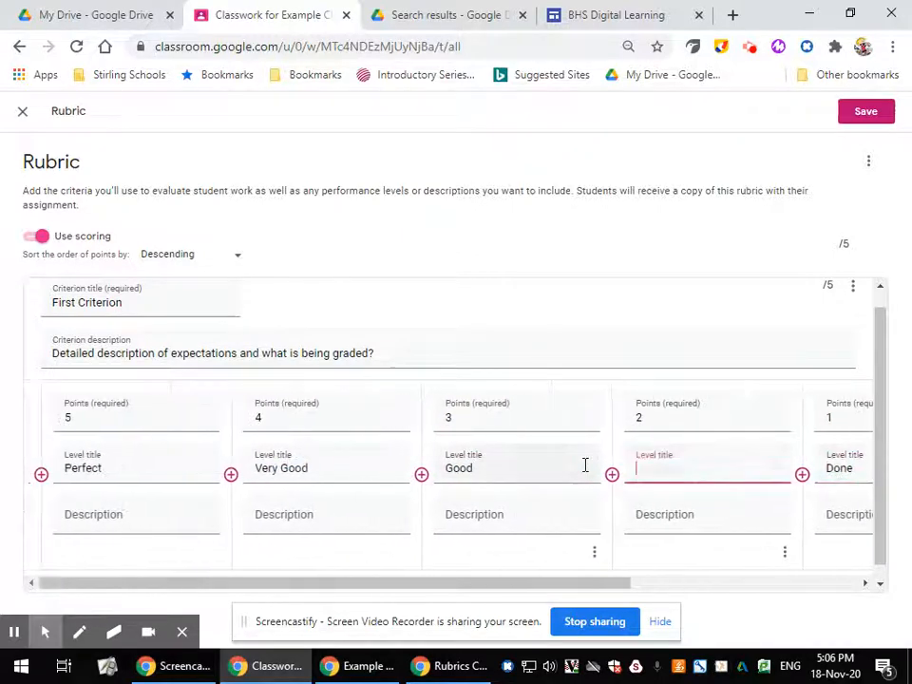
key(Tab)
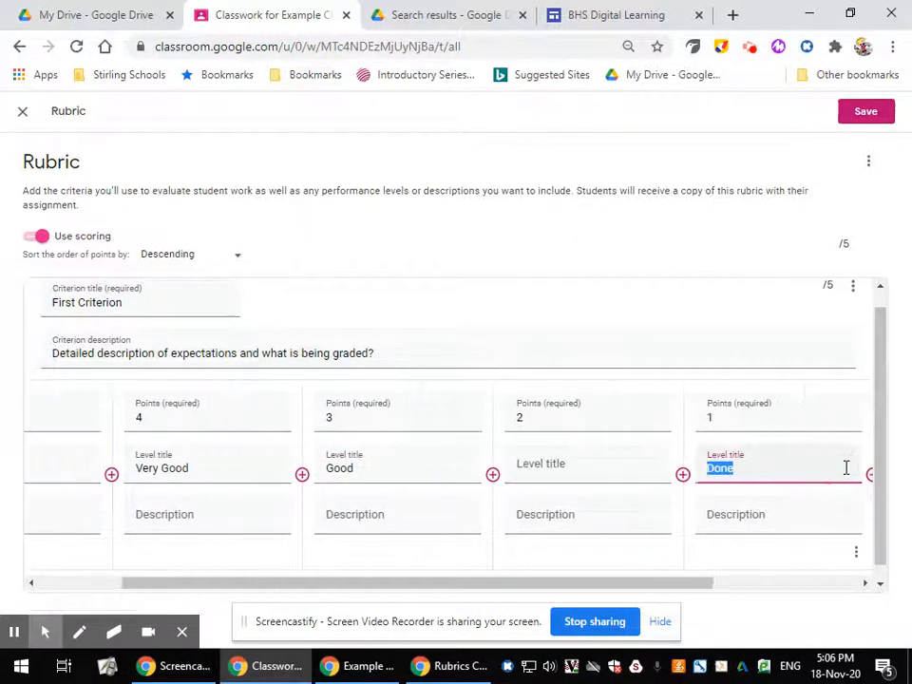
text(BAsic)
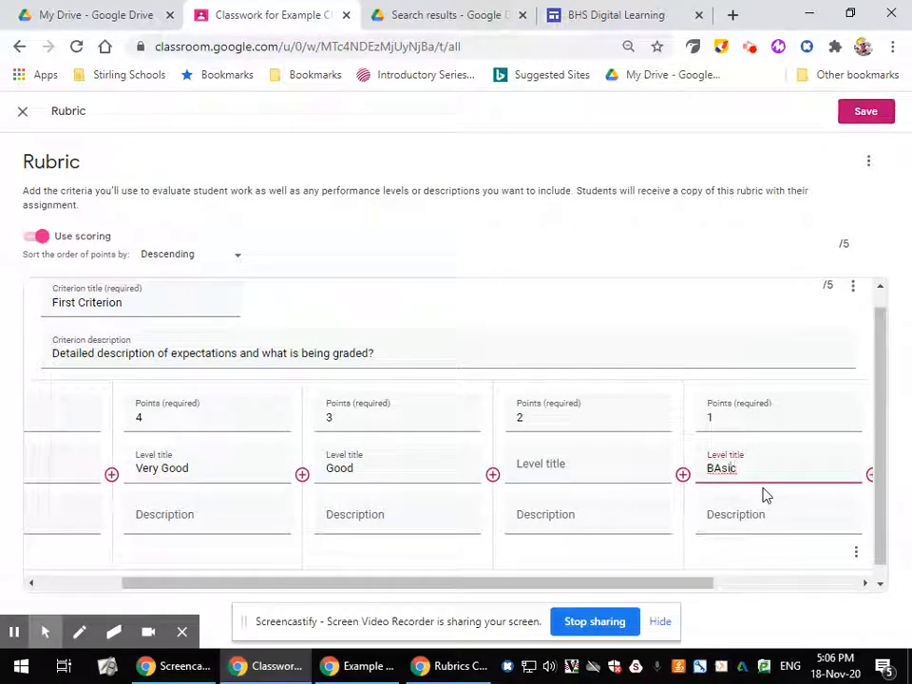
key(BackSpace)
text(a)
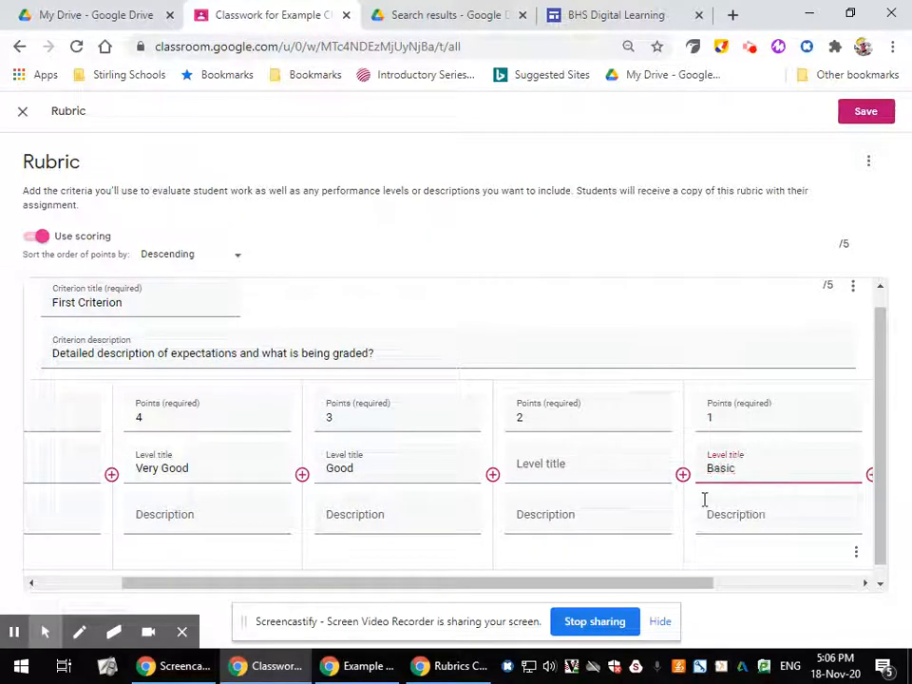
Examine First Criterion's levels, their description fields and the rubric's points total
drag(572, 583, 362, 587)
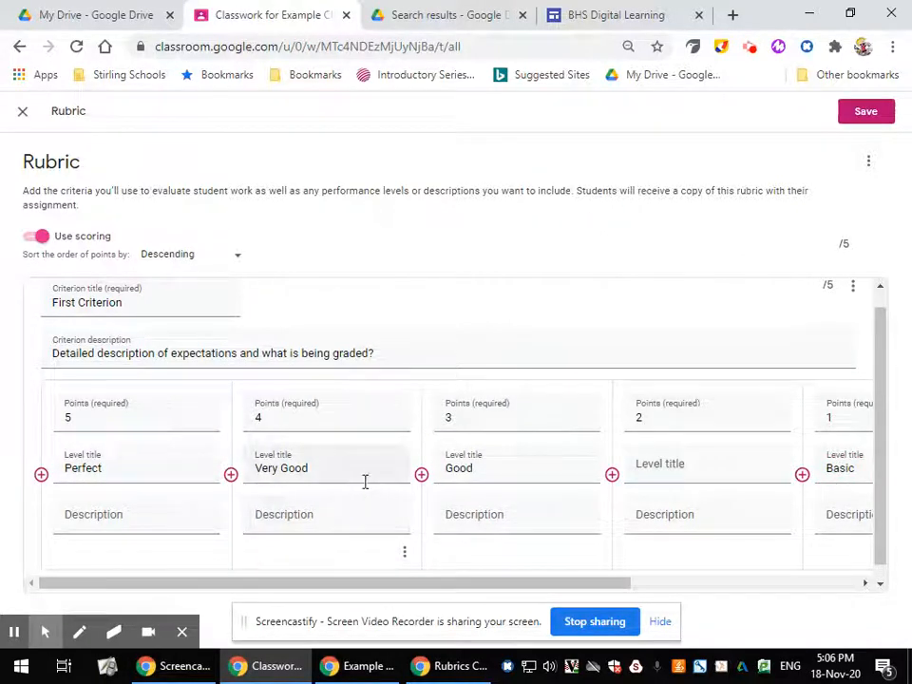
scroll(118, 513, down, 1)
click(118, 500)
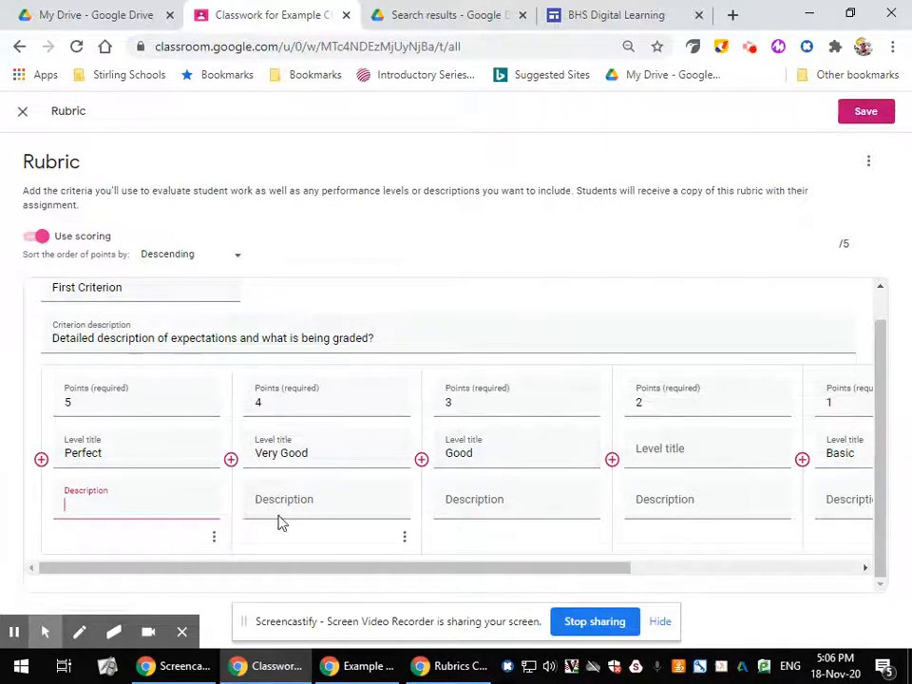
drag(486, 571, 417, 532)
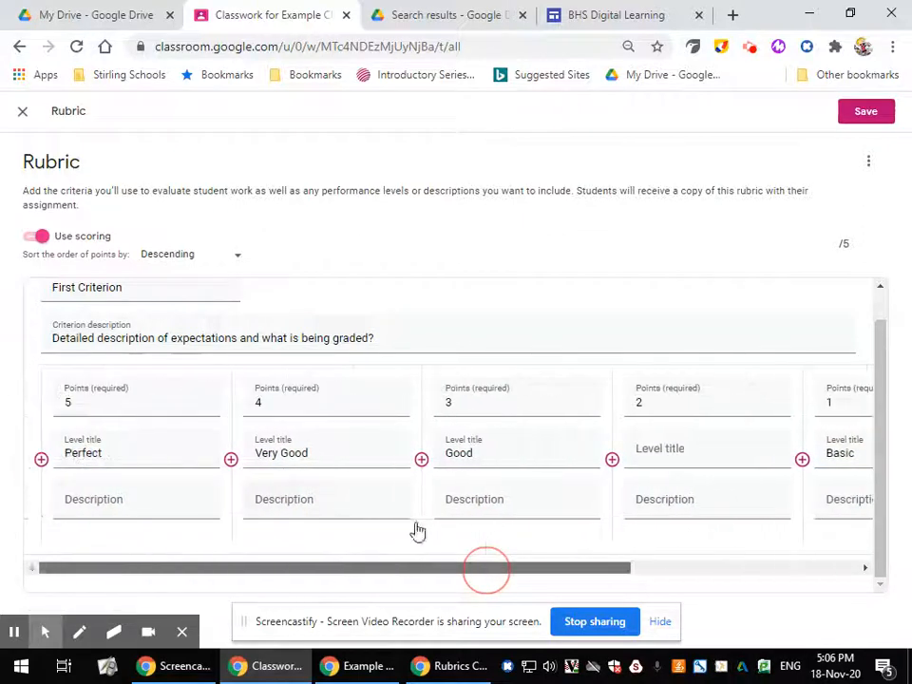
scroll(194, 331, up, 1)
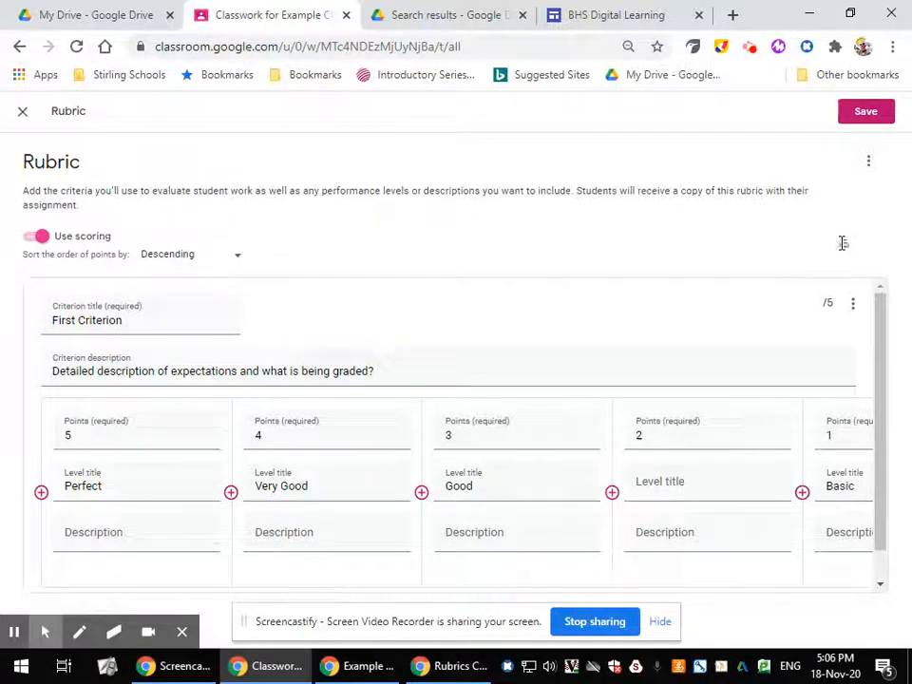
scroll(664, 423, down, 1)
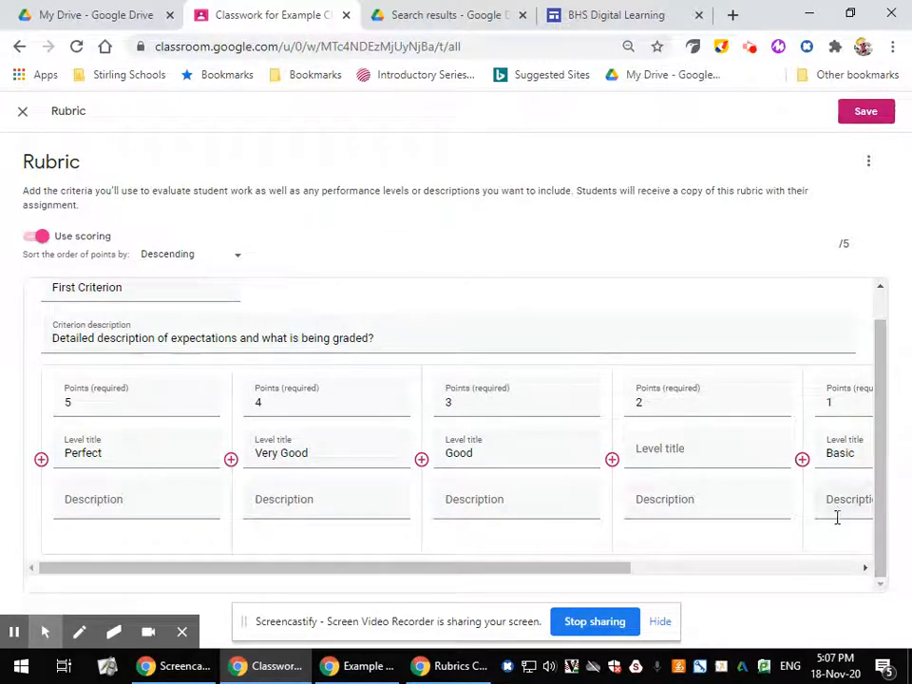
scroll(731, 393, up, 1)
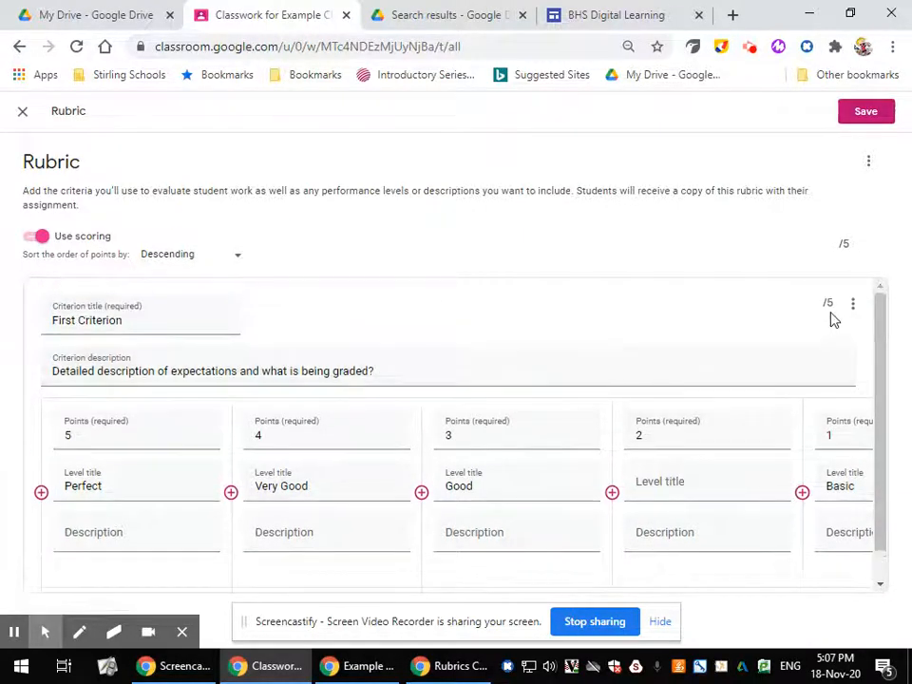
Duplicate First Criterion and title the copy "Second Criterion"
click(852, 306)
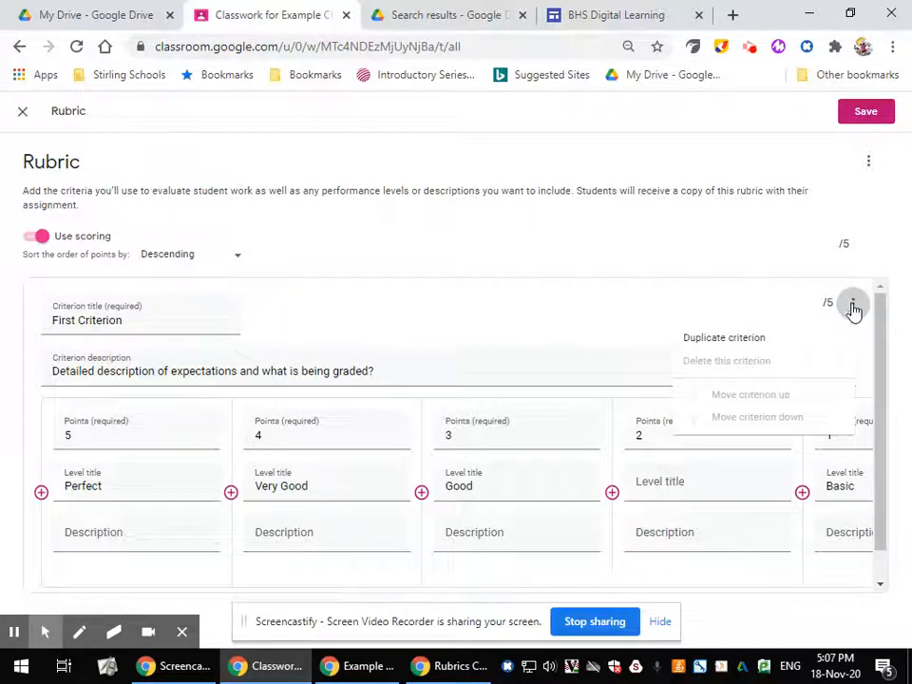
click(730, 339)
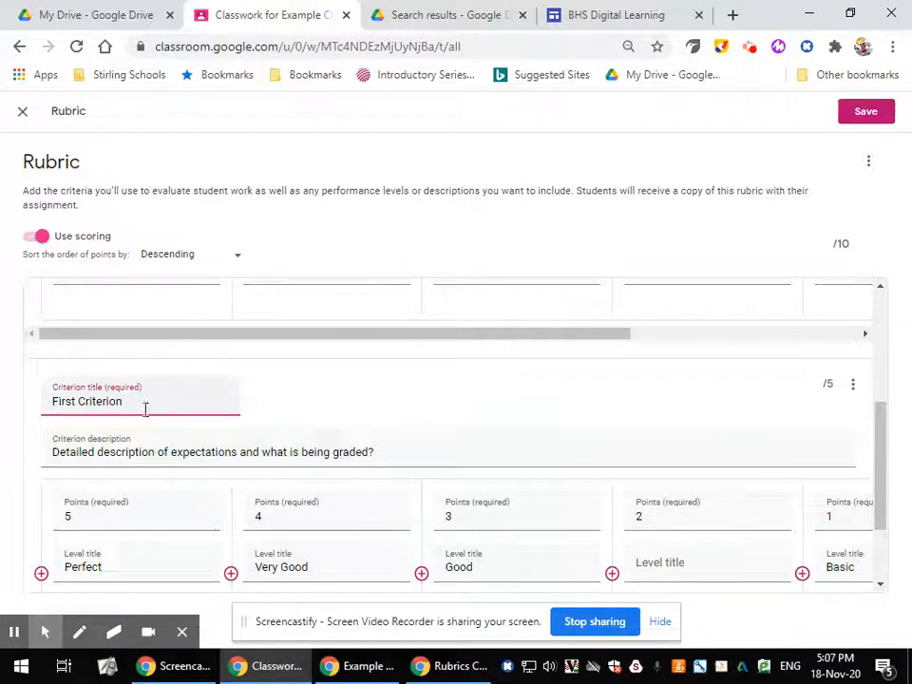
double_click(64, 402)
text(Seco)
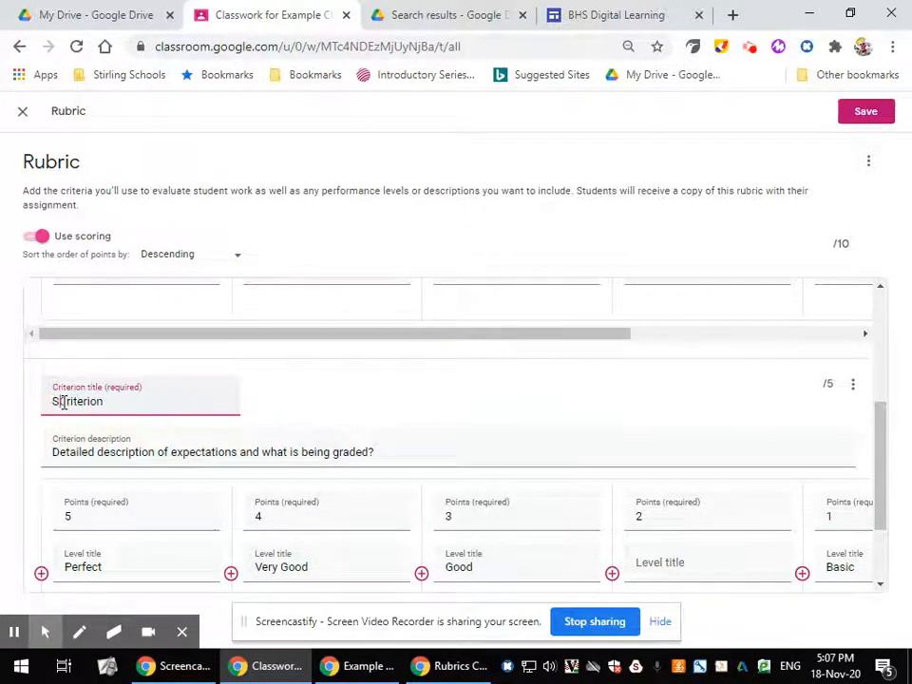
text(nd)
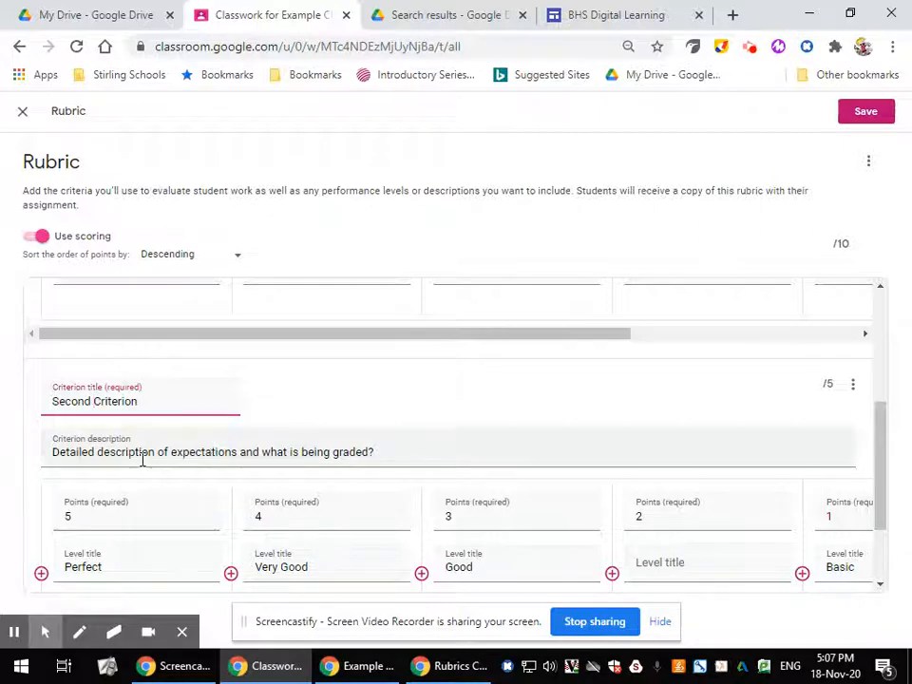
Duplicate Second Criterion and title the copy "Third Criterion"
scroll(376, 443, down, 2)
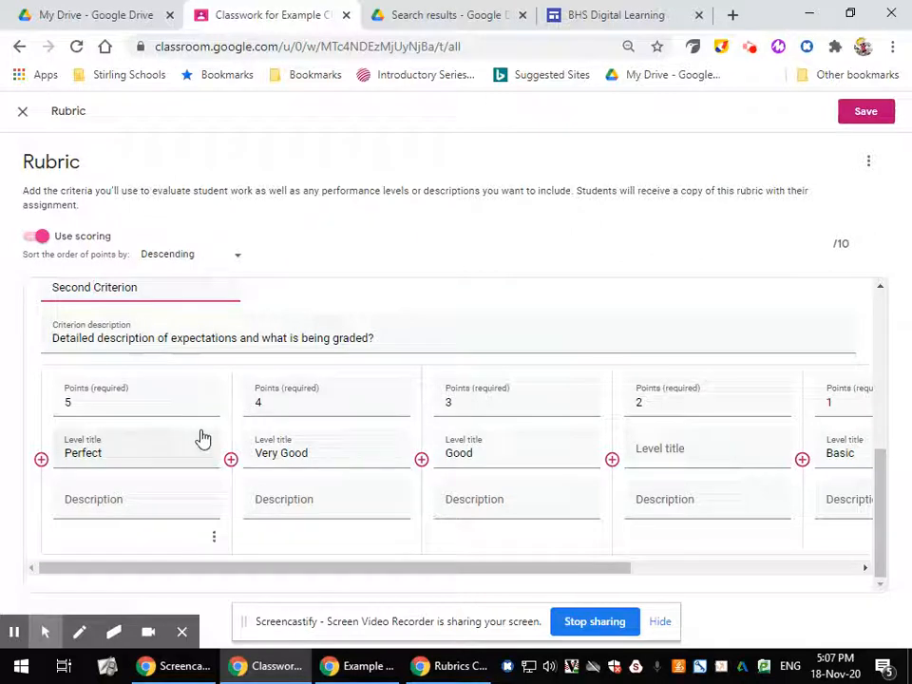
click(846, 245)
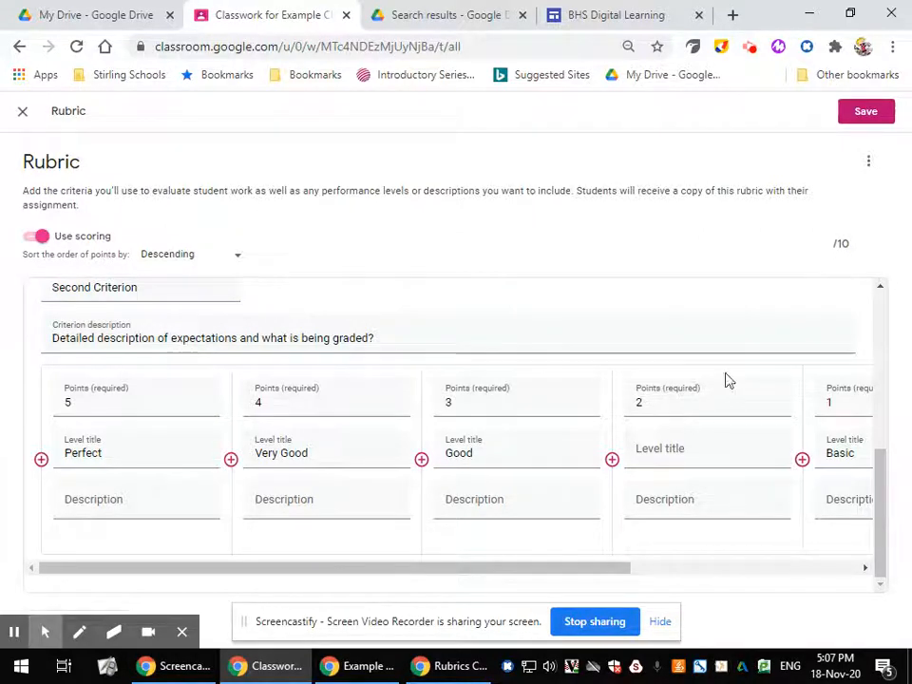
scroll(851, 305, up, 1)
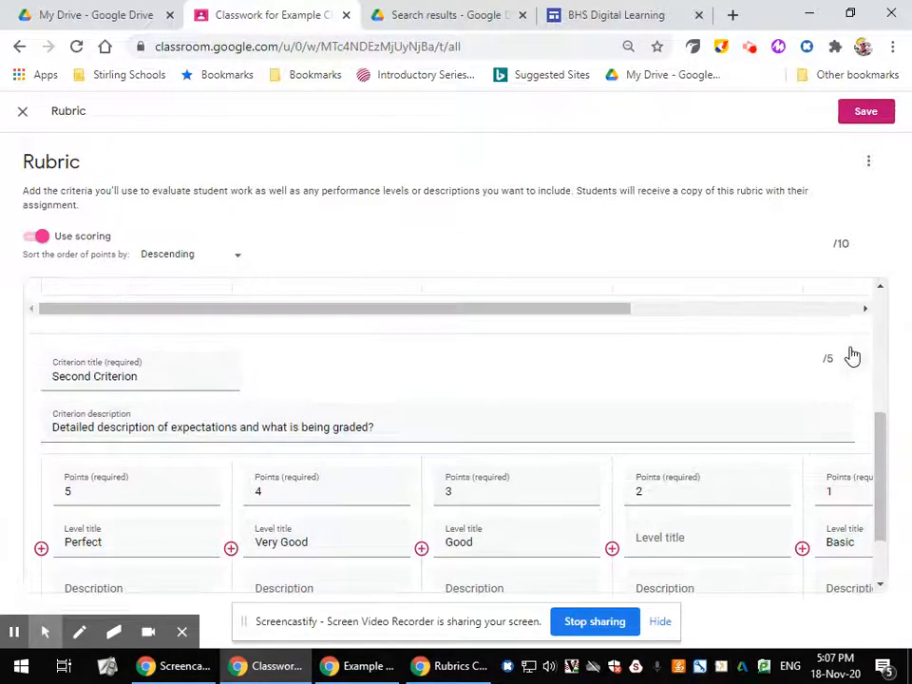
click(852, 359)
click(824, 392)
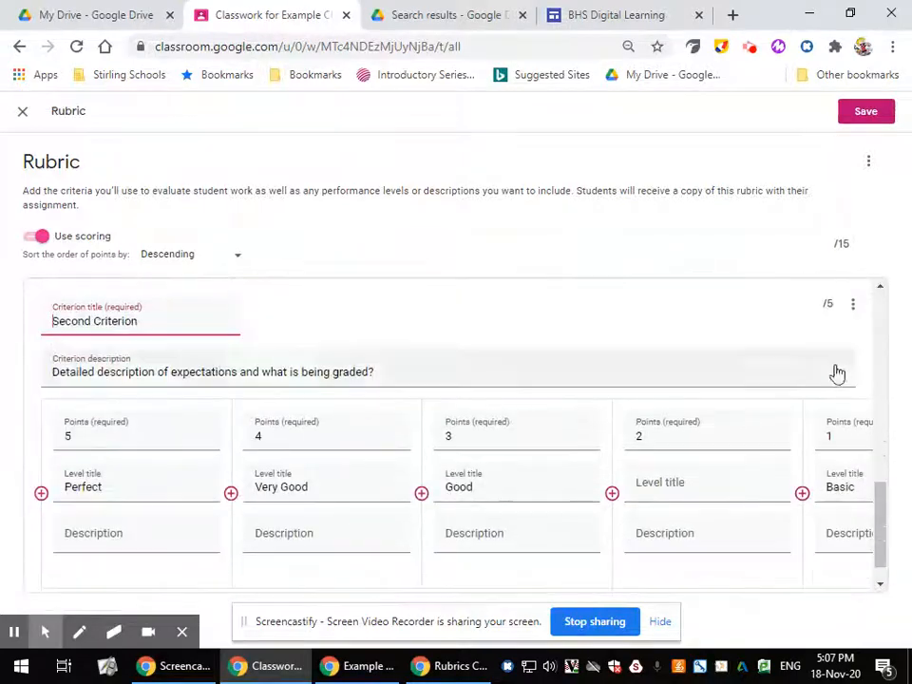
scroll(467, 345, up, 3)
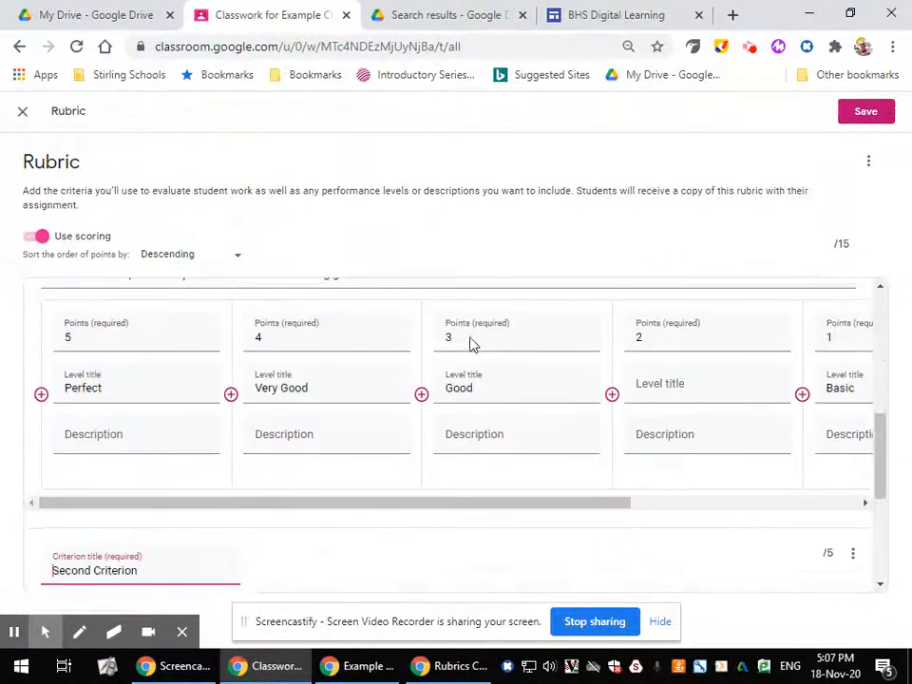
double_click(61, 286)
text(Third)
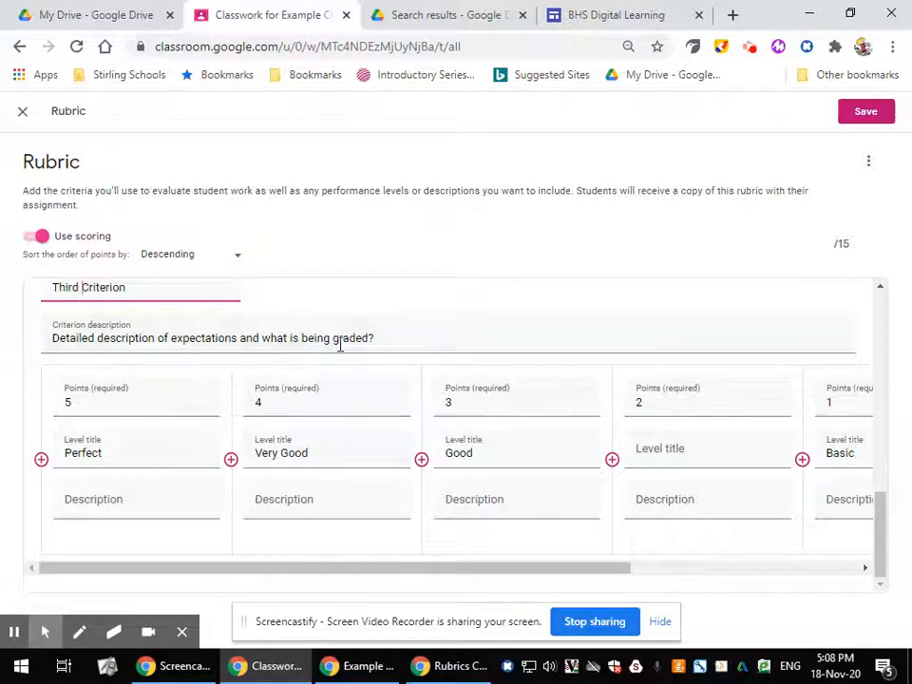
Save the three-criterion rubric and set the assignment's topic to Rubrics Training
scroll(603, 477, up, 8)
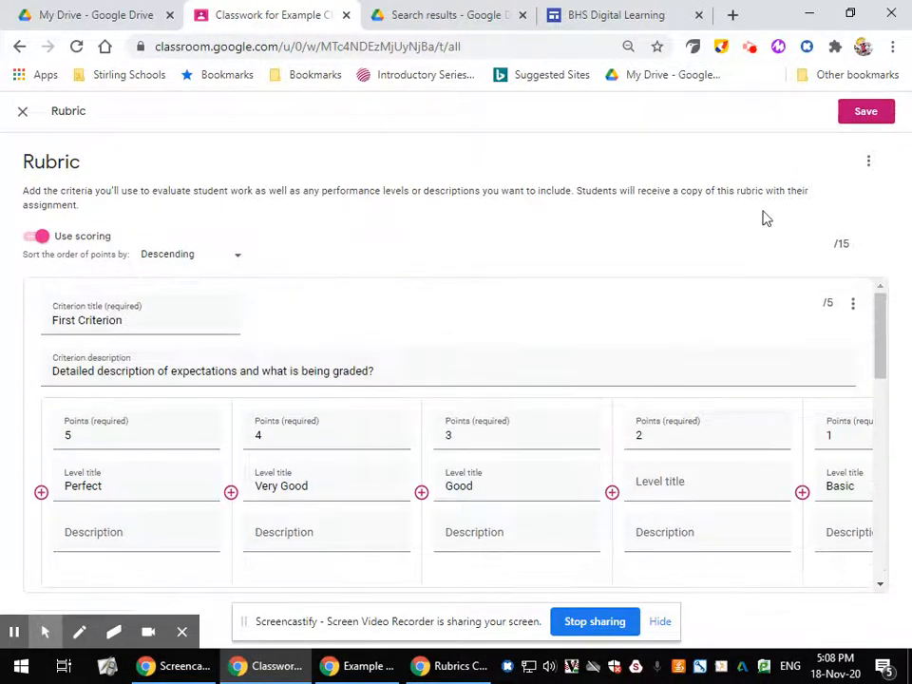
click(868, 114)
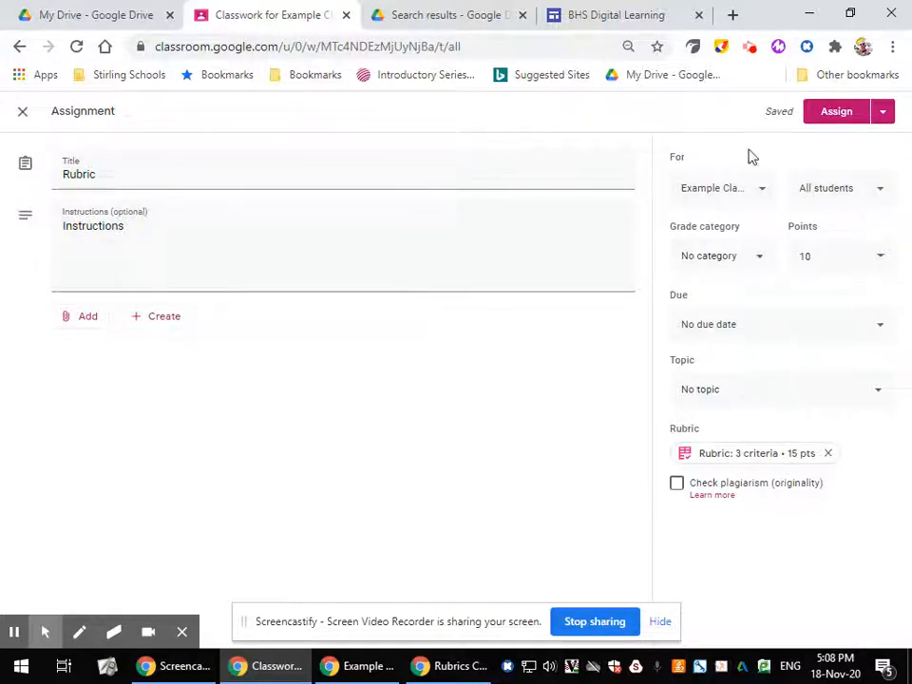
click(740, 391)
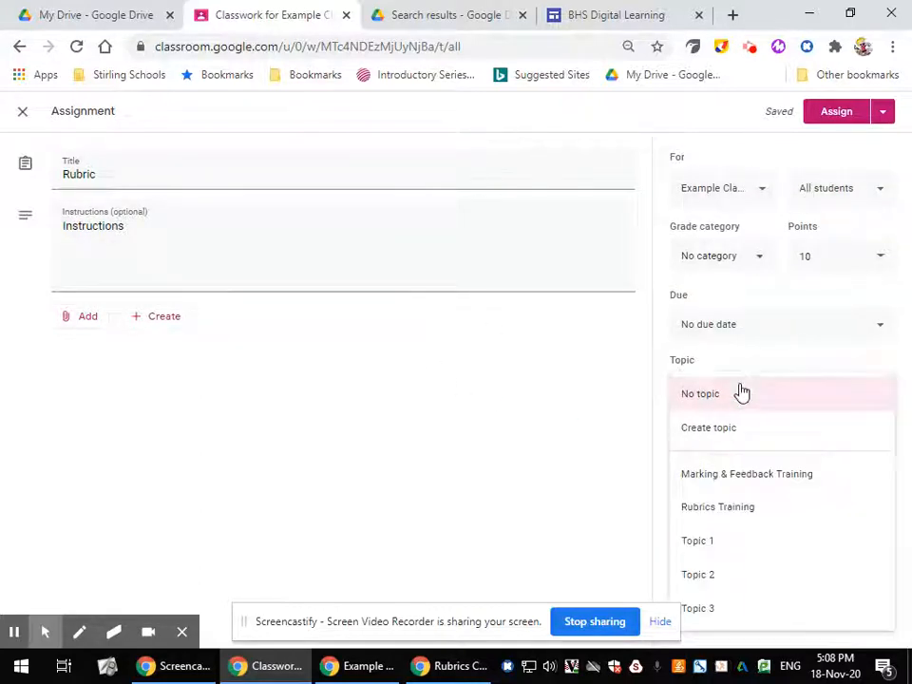
click(744, 505)
Assign the assignment without a grade category and check the Contents slide of the presentation
click(821, 112)
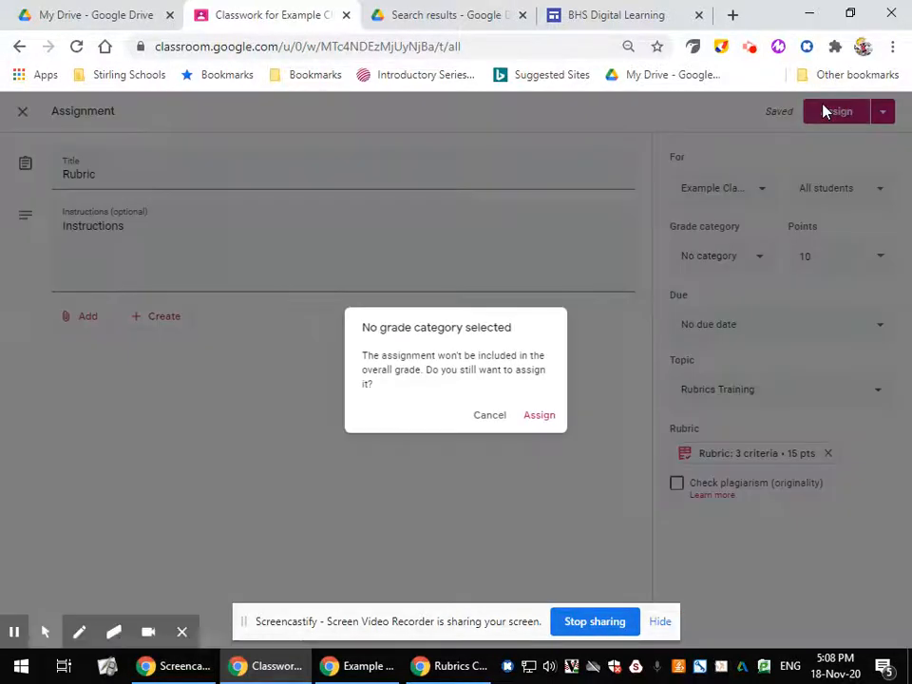
click(541, 415)
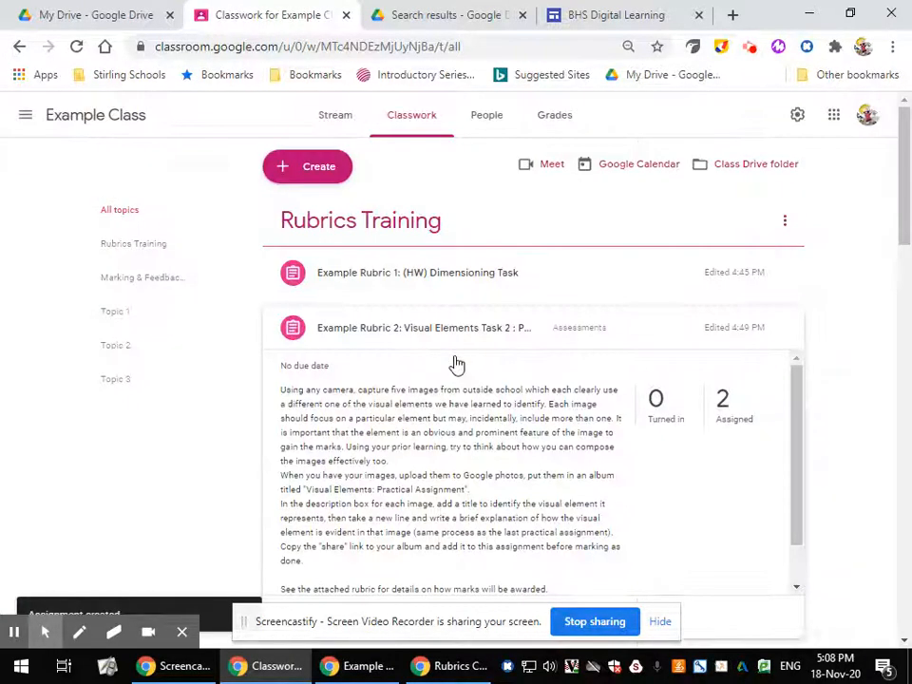
key(alt+Tab)
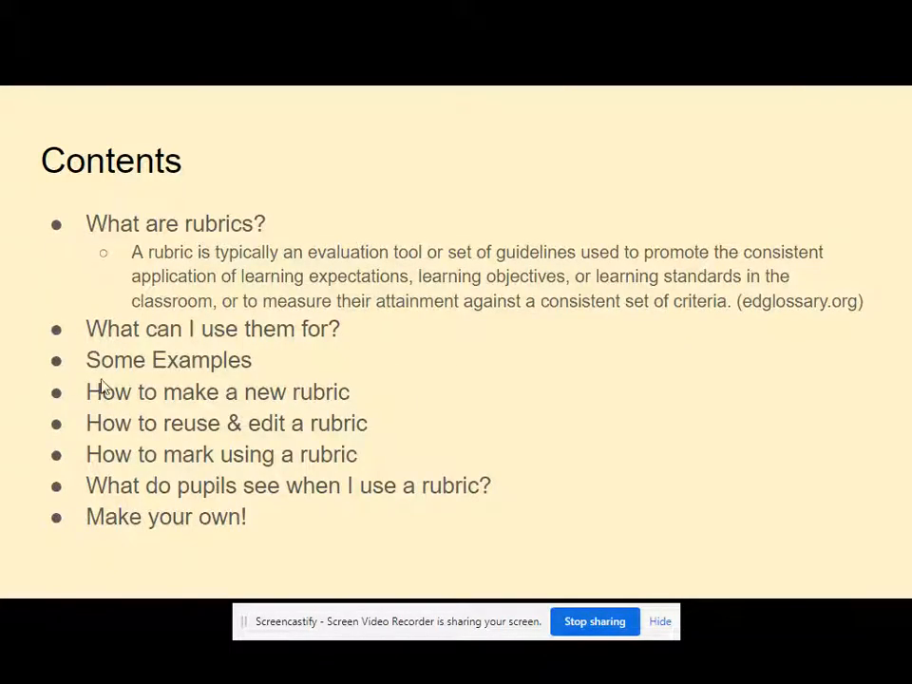
key(alt+Tab)
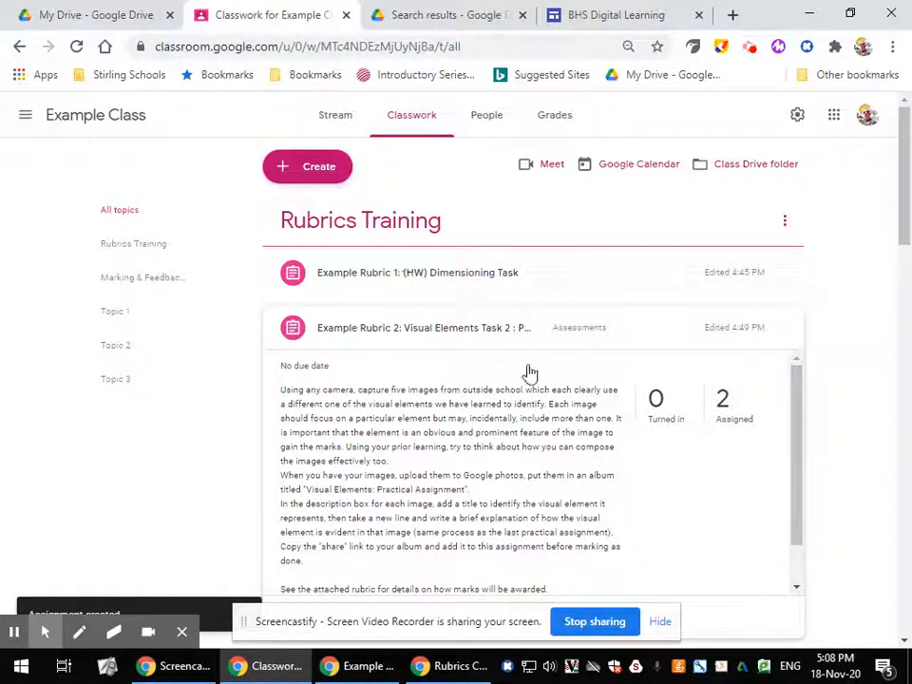
Create a new assignment titled "Rubrics Example 2" with the instructions text "Instructions", worth 30 points
click(336, 169)
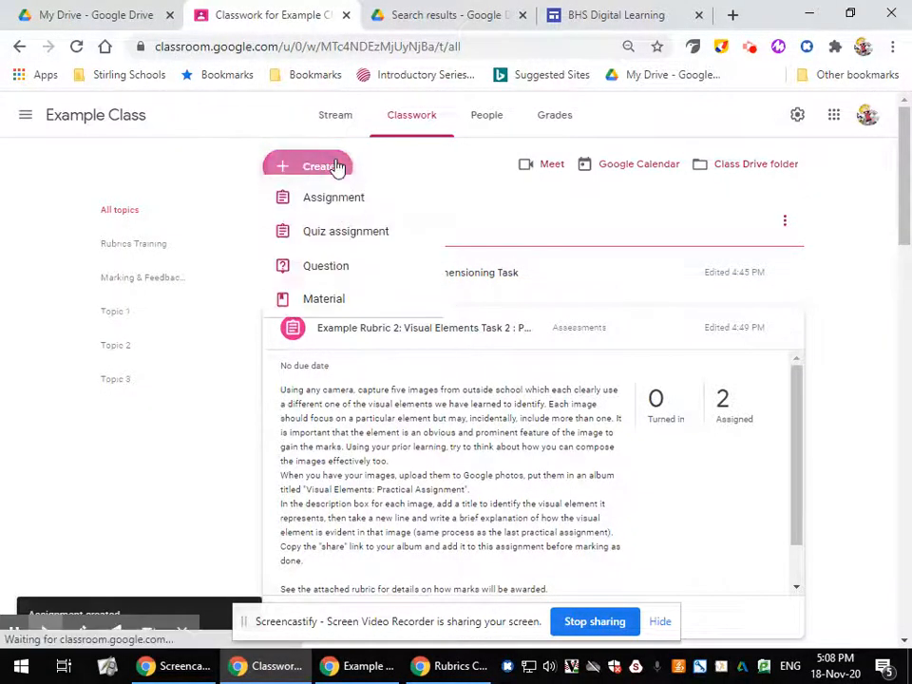
click(335, 220)
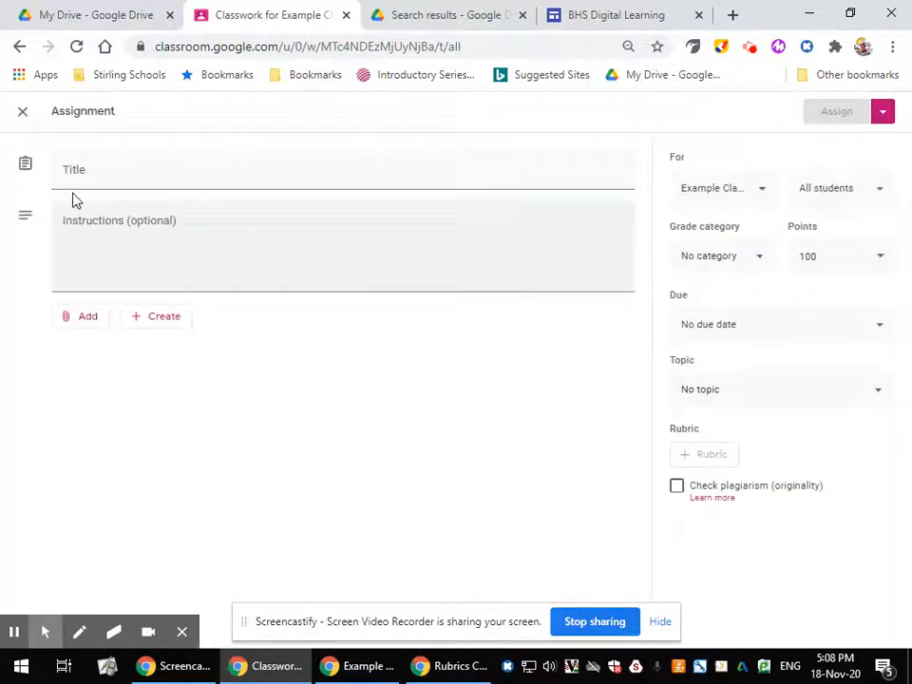
click(129, 167)
text(Ru)
text(brics)
text(Ec)
text(Example 2)
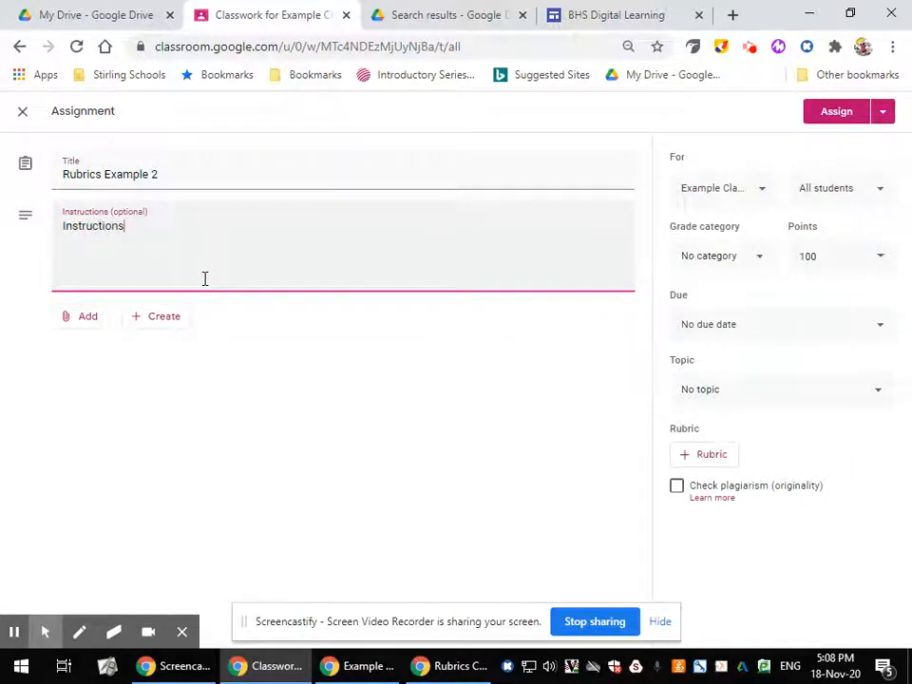
click(664, 401)
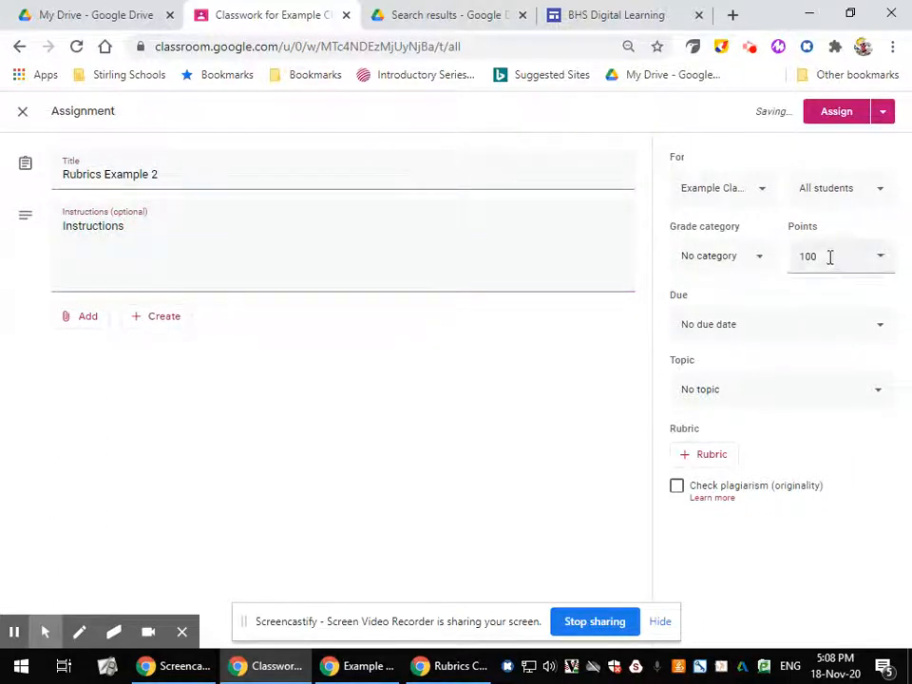
click(795, 257)
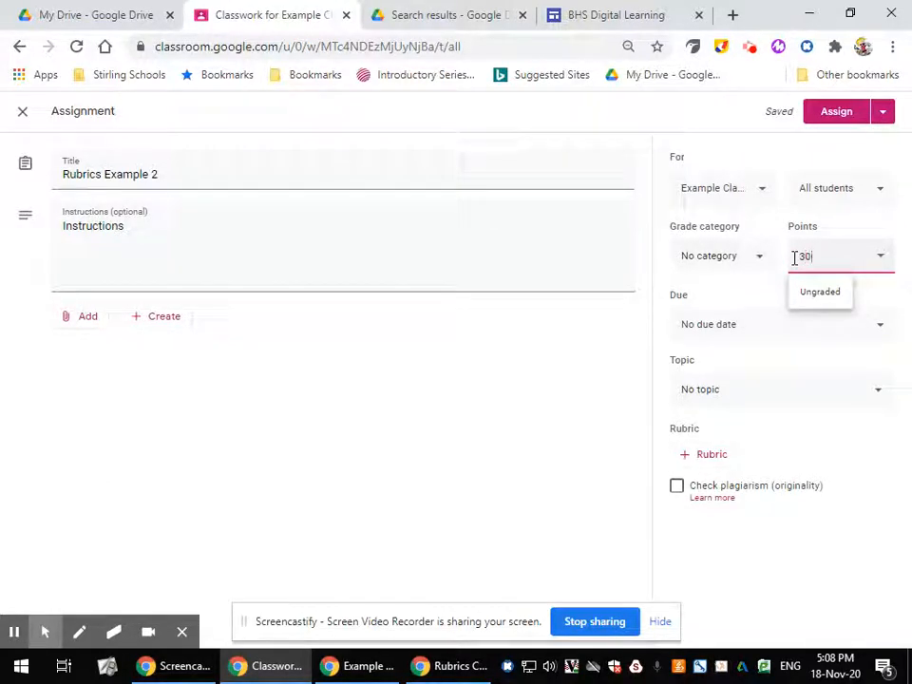
Reuse the three-criterion, 15-point rubric titled "Rubric" from Example Class in the Rubrics Example 2 assignment
click(723, 453)
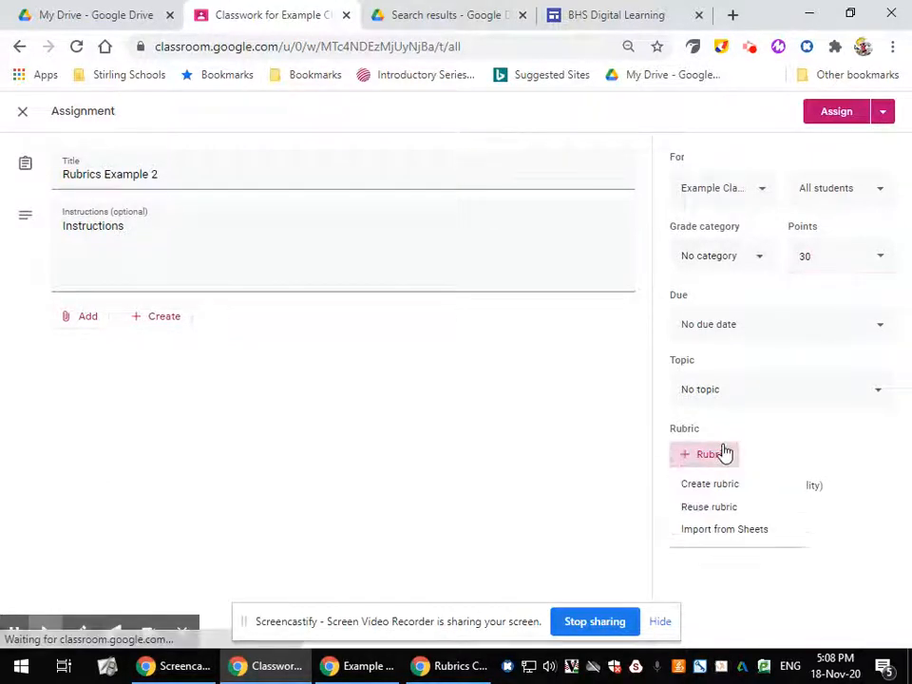
click(723, 513)
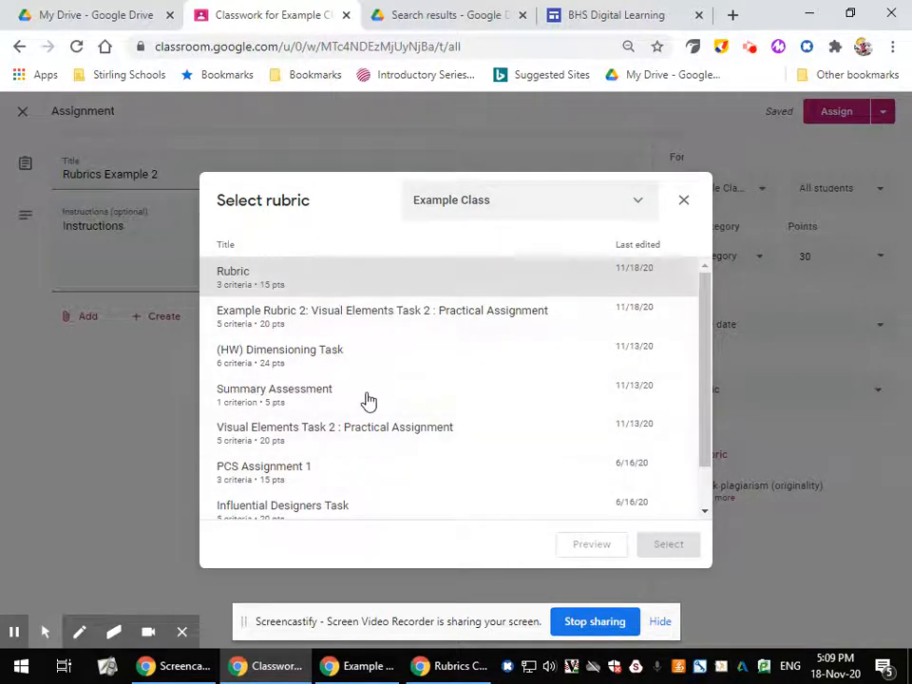
click(589, 199)
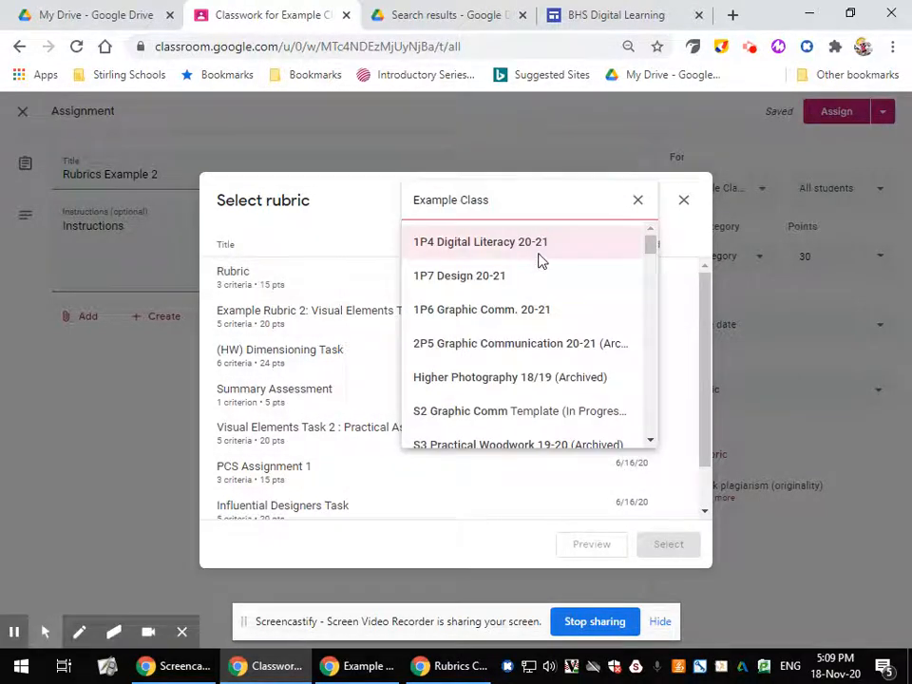
scroll(532, 415, down, 2)
scroll(531, 401, up, 2)
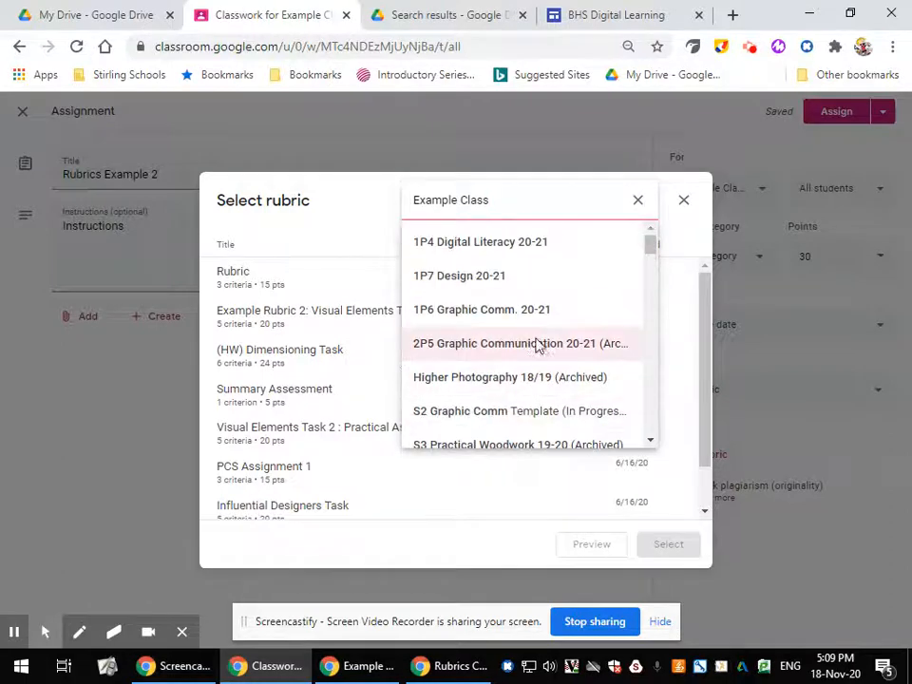
scroll(560, 305, down, 2)
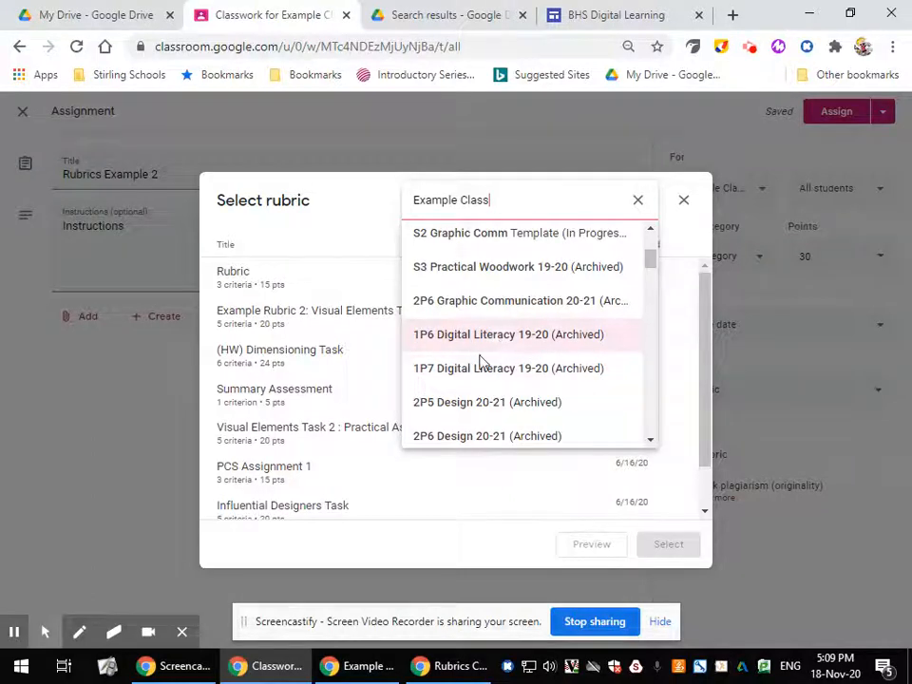
scroll(466, 278, up, 2)
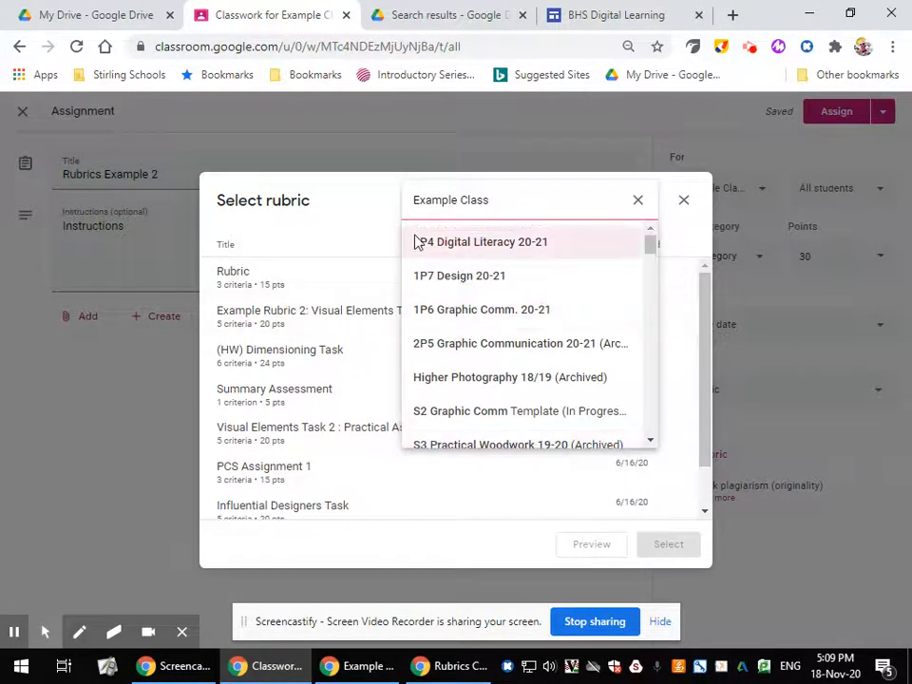
click(344, 226)
click(272, 285)
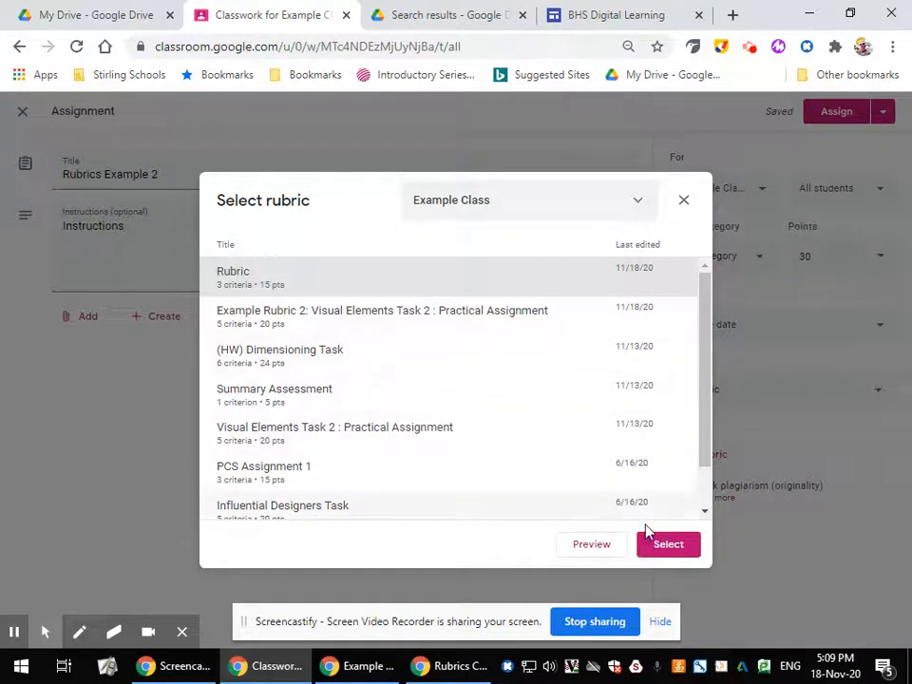
click(668, 549)
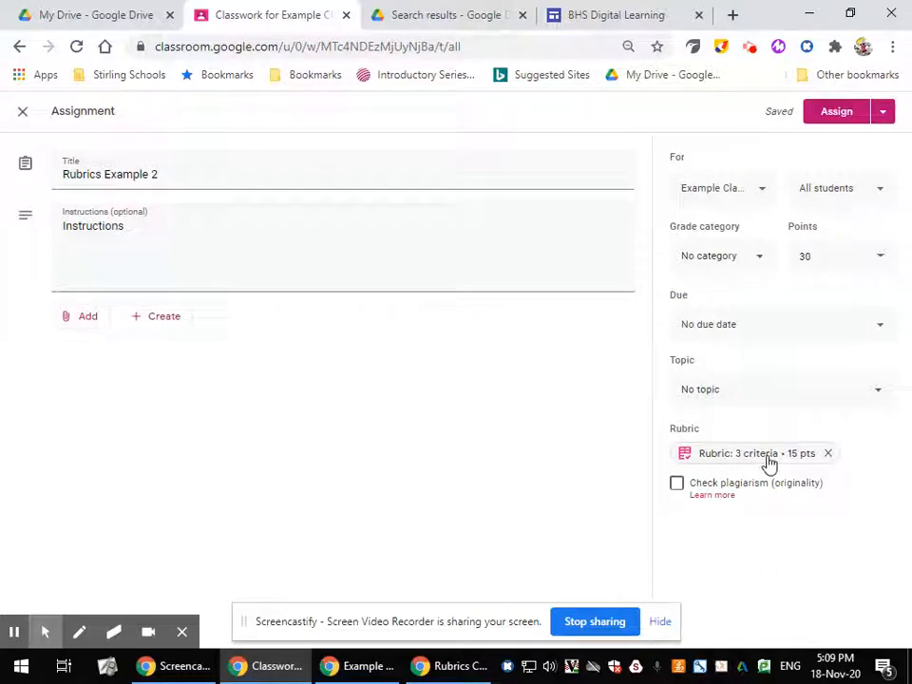
Open the reused rubric for editing and retitle its first criterion "First Criterion modified"
click(769, 458)
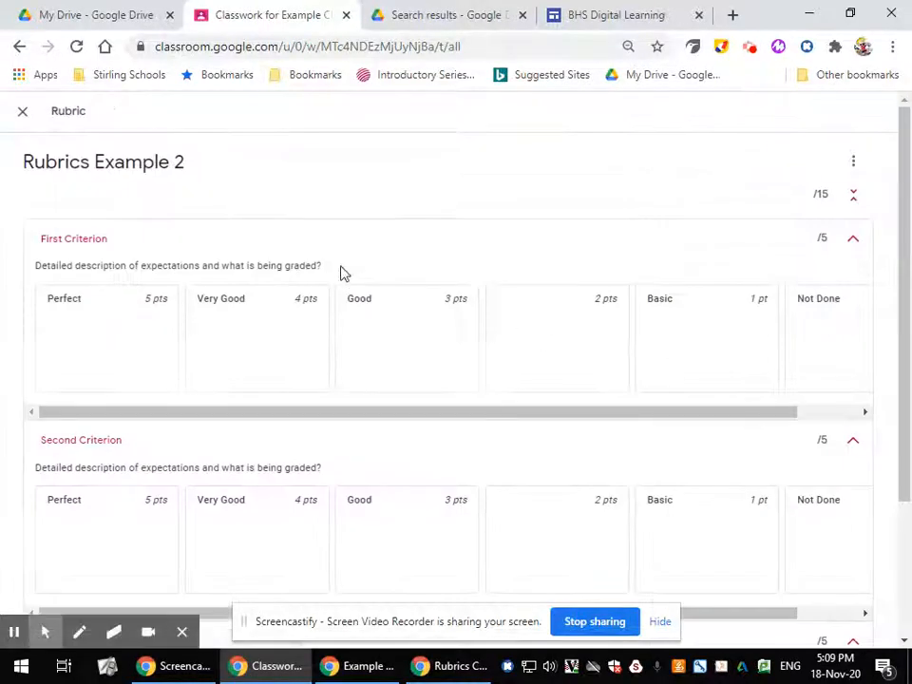
click(852, 164)
click(815, 195)
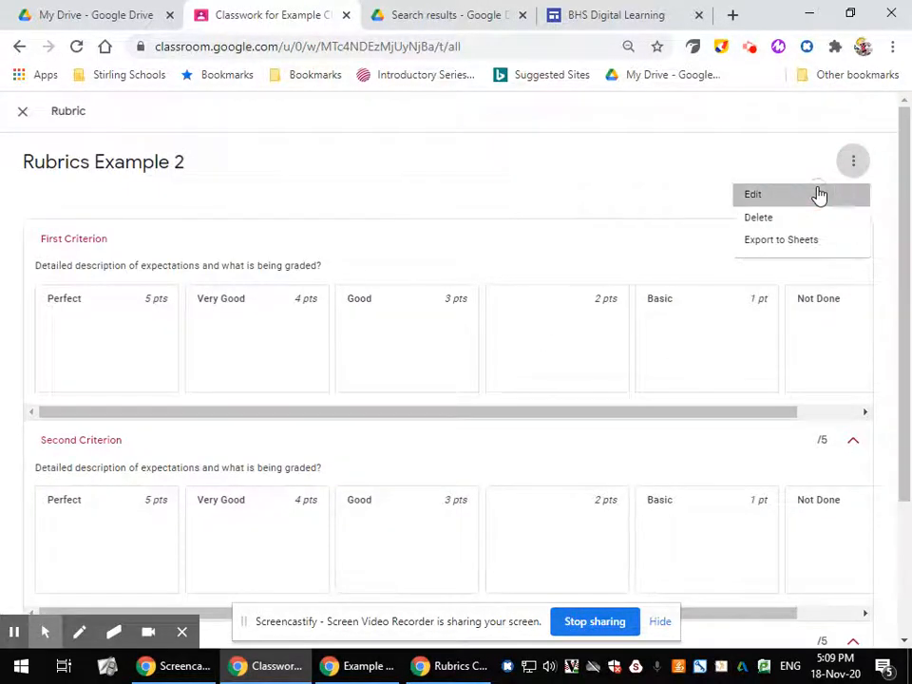
click(151, 324)
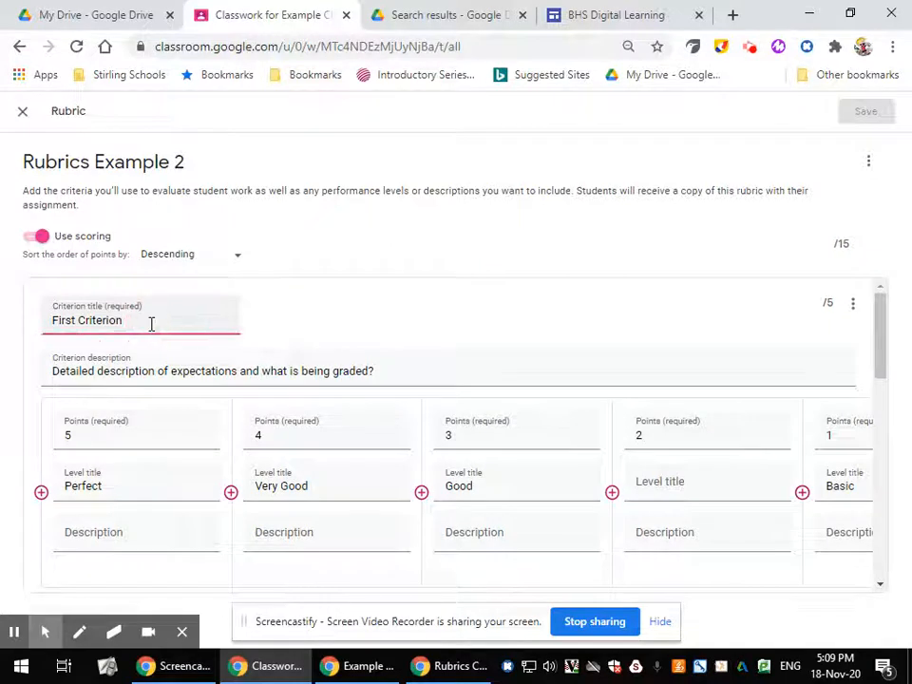
text(modifie)
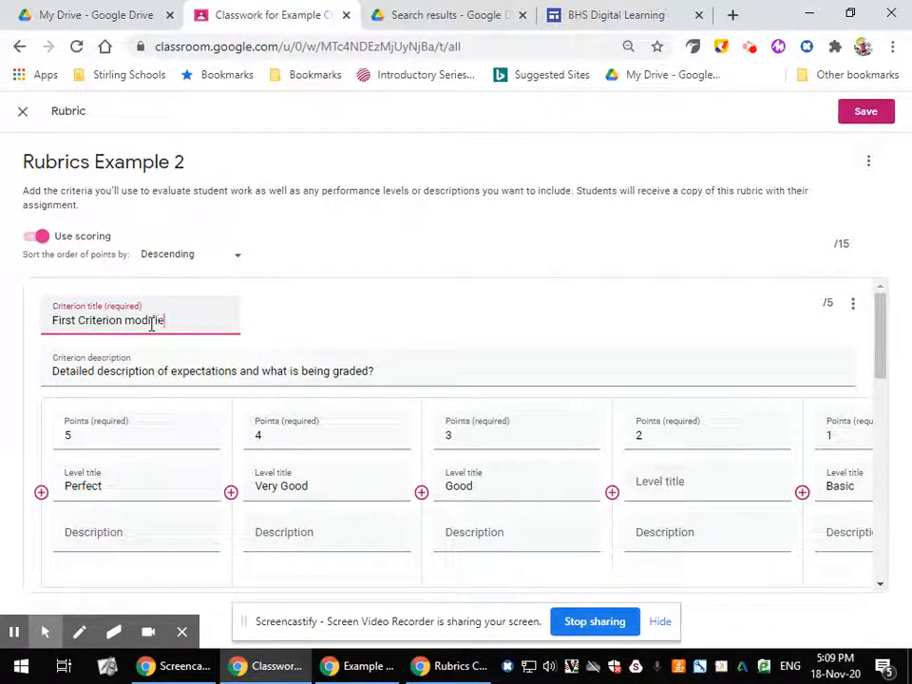
Delete the 5-point Perfect level from the first criterion and save the rubric
click(215, 576)
click(153, 542)
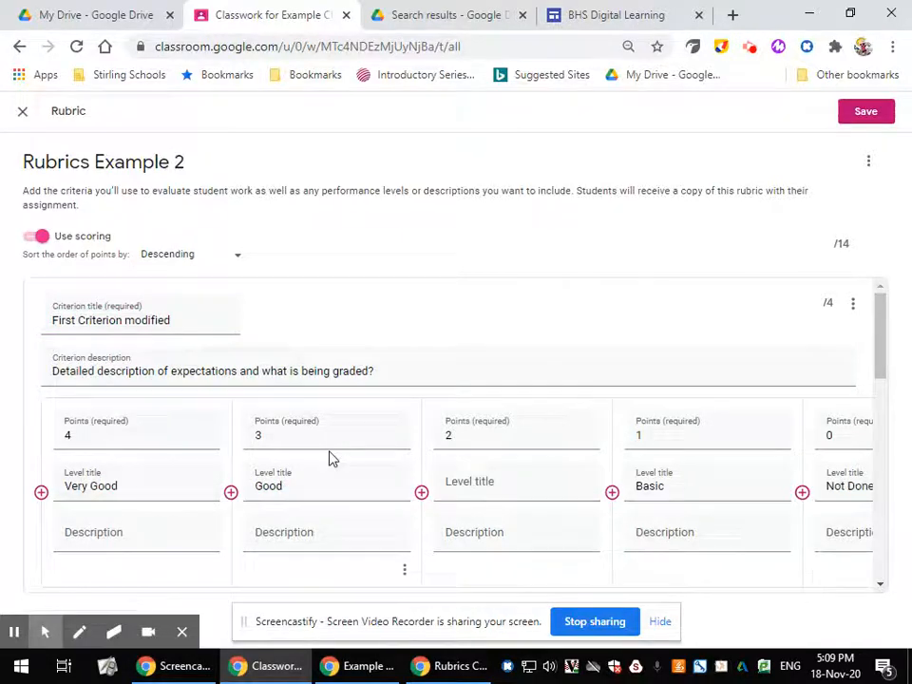
scroll(649, 484, down, 1)
scroll(780, 413, down, 2)
scroll(794, 414, up, 3)
click(857, 111)
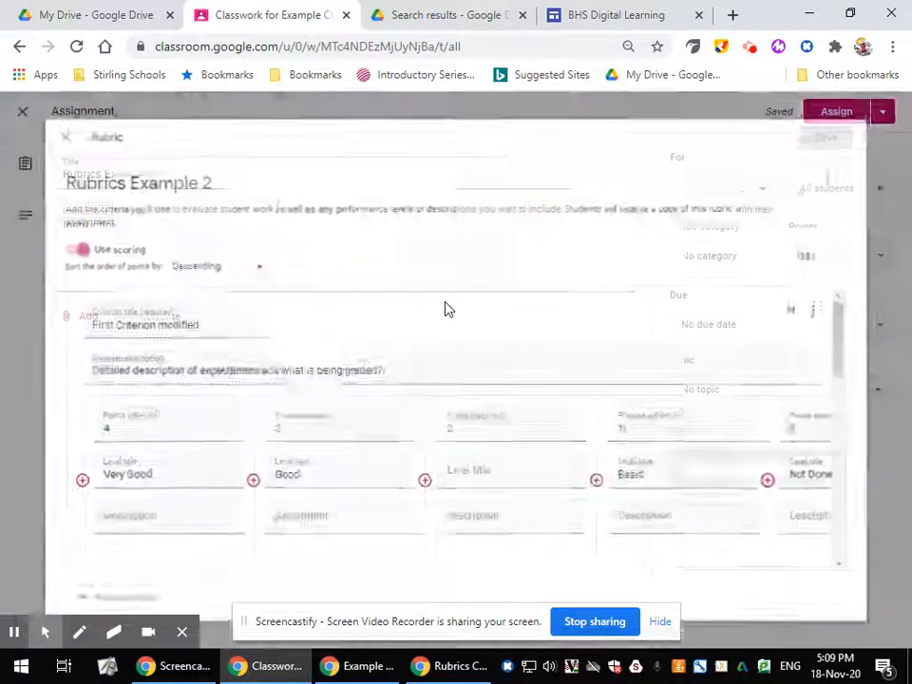
Set the assignment's points to 14 and assign it without a grade category
click(835, 258)
text(14)
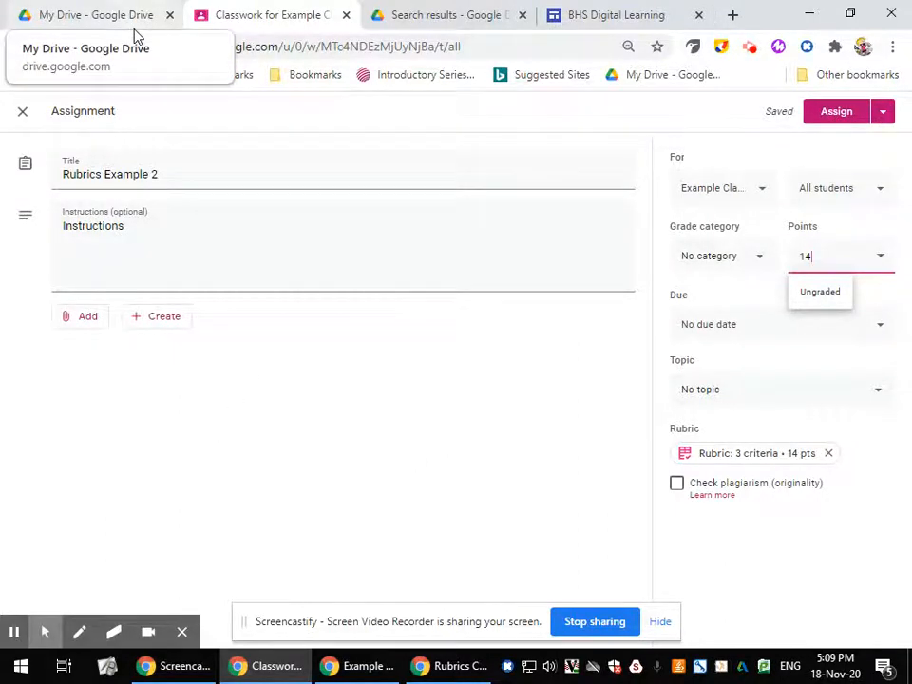
click(826, 112)
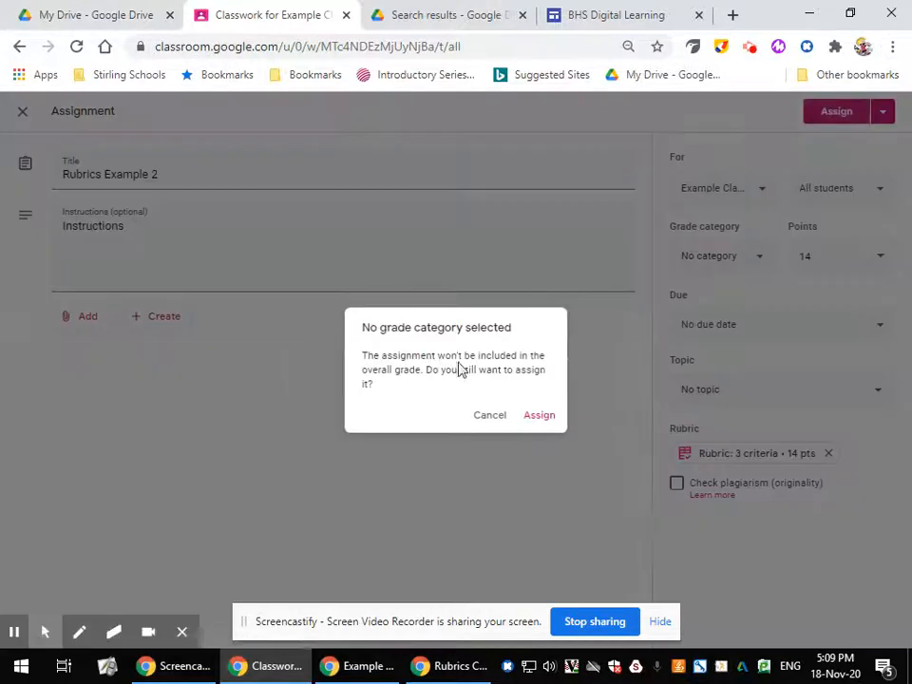
click(548, 418)
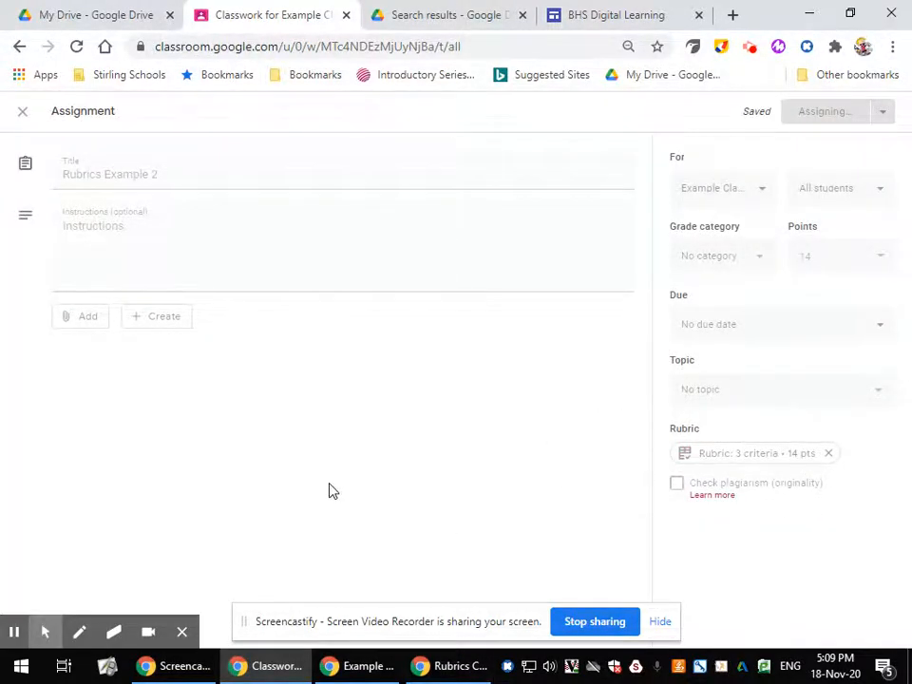
Move Rubrics Example 2 into the Rubrics Training topic and check the Contents slide of the presentation
click(418, 399)
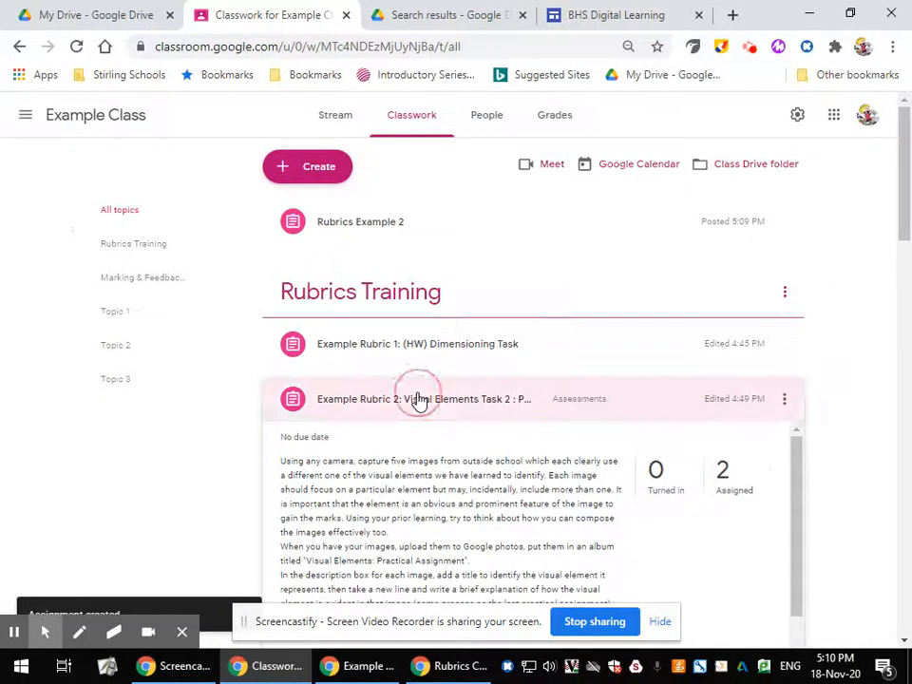
drag(382, 231, 404, 426)
key(alt+Tab)
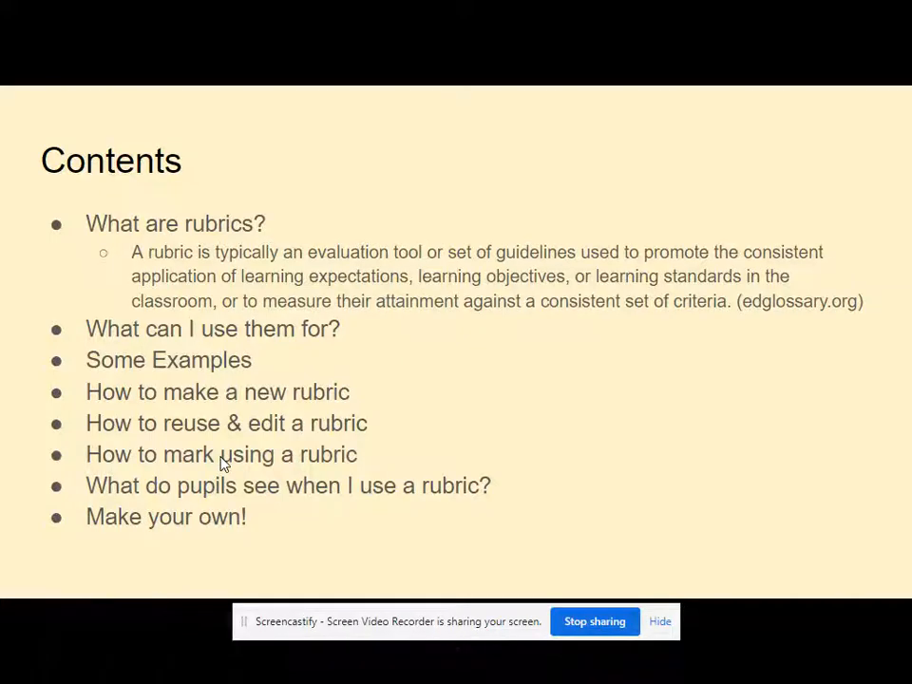
Switch to the pupil's Classroom window and mark Example Rubric 1: (HW) Dimensioning Task as done without attaching work
key(alt+Tab)
key(alt+Tab)
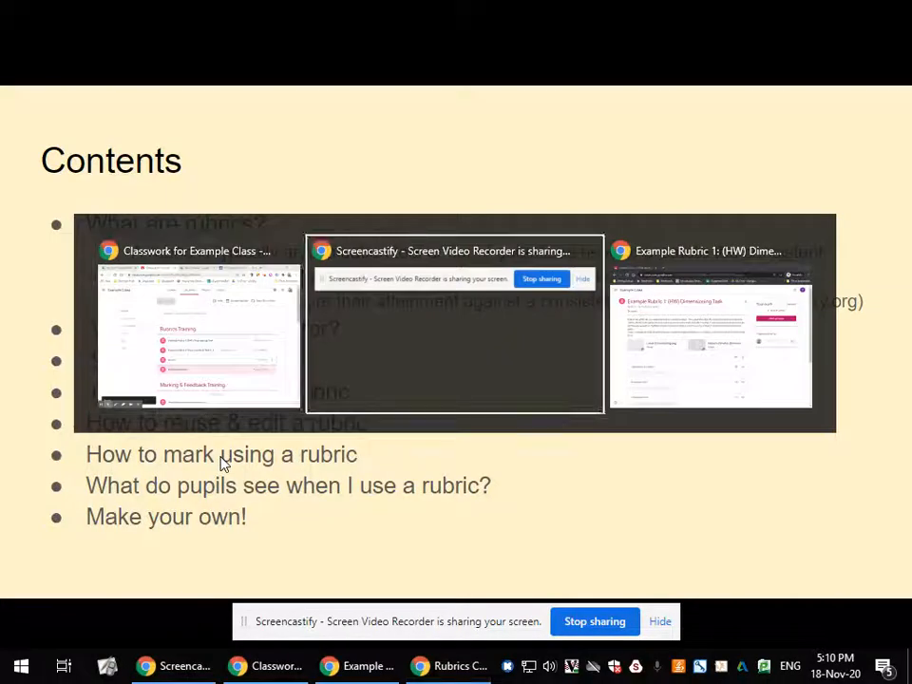
key(alt+Tab)
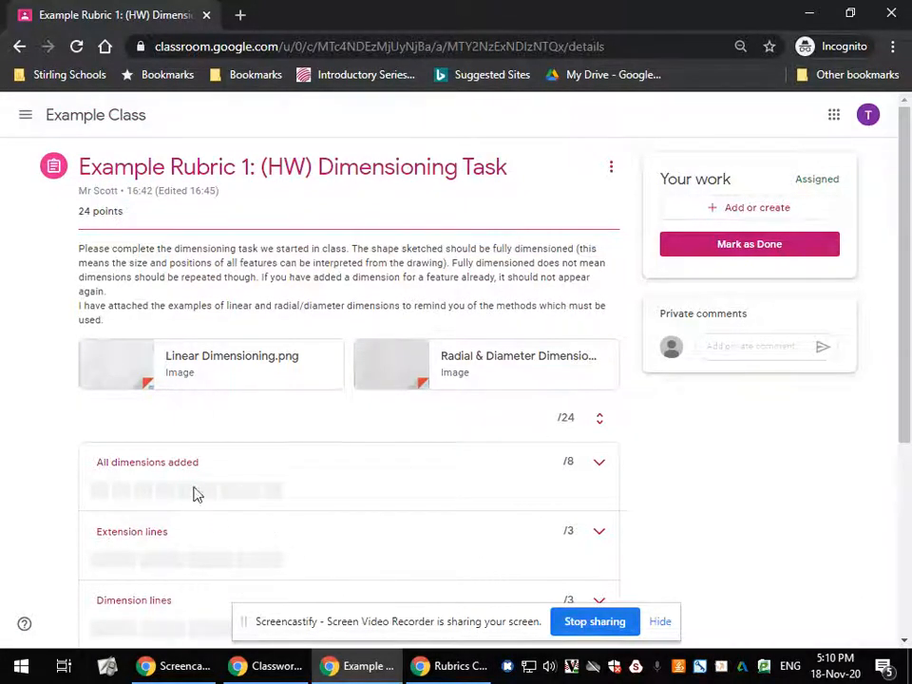
key(alt+Tab)
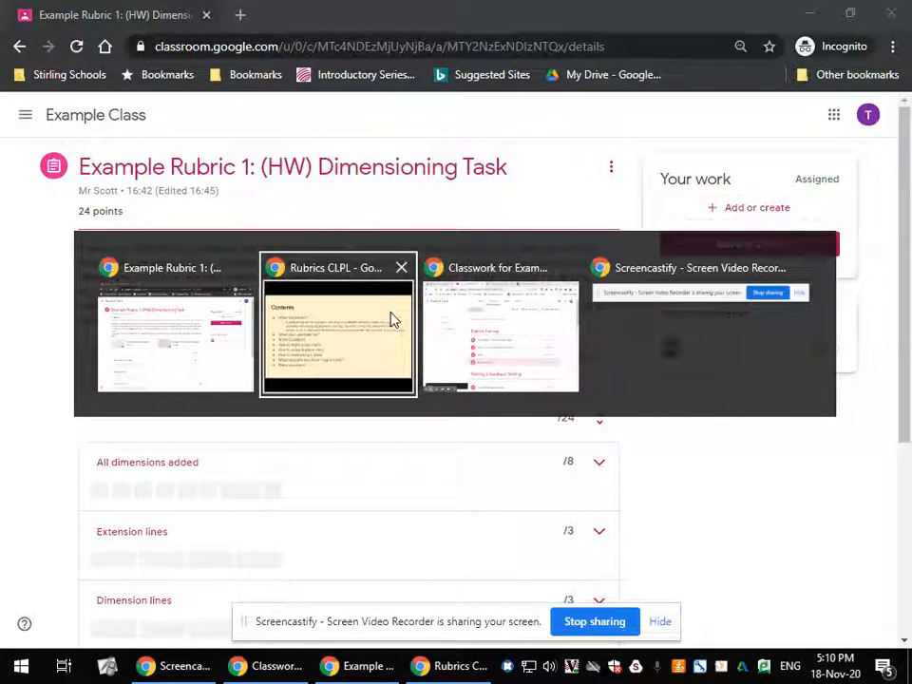
key(Escape)
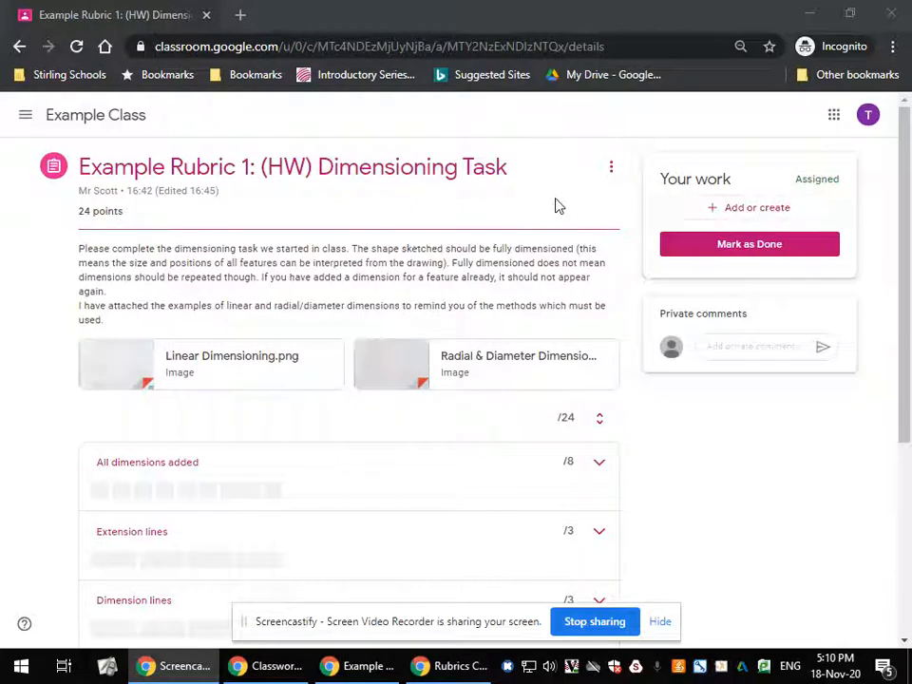
click(762, 246)
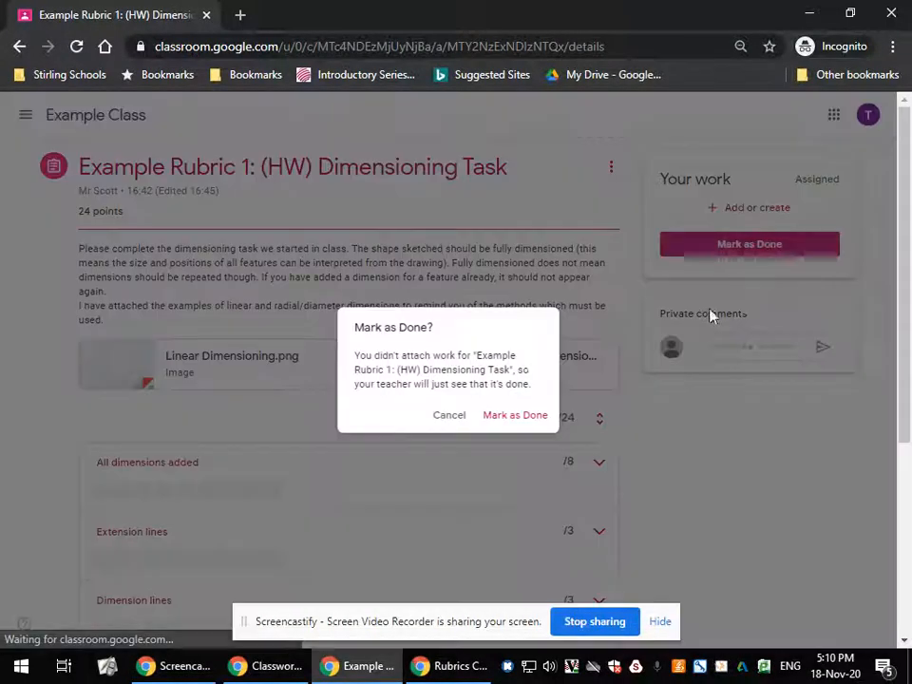
click(535, 416)
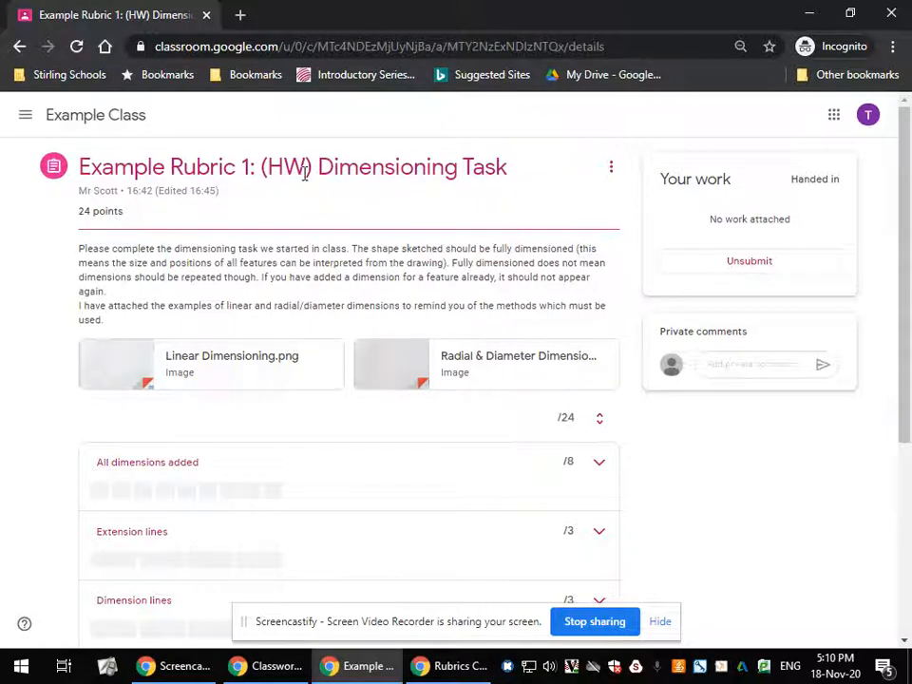
Switch back to the teacher's Classroom window and open the turned-in pupil's work for Example Rubric 1: (HW) Dimensioning Task
key(alt+Tab)
key(alt+Tab)
key(alt+Tab)
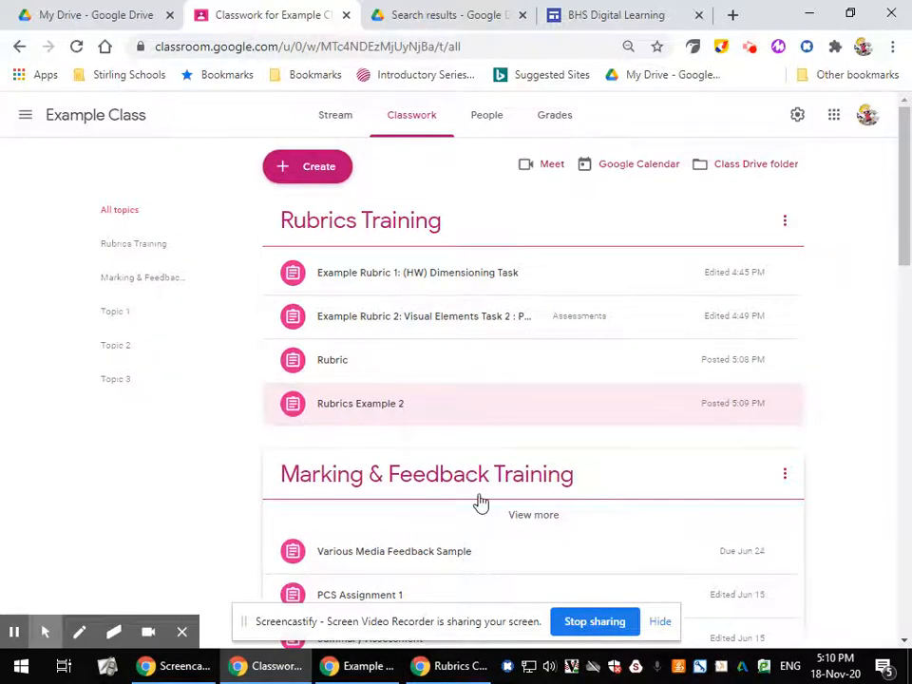
click(562, 278)
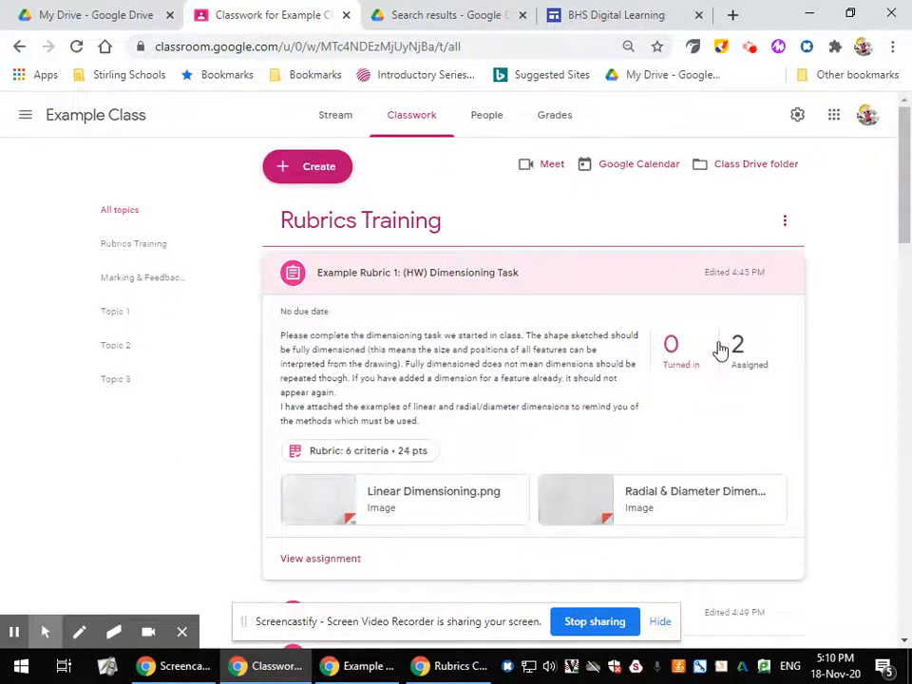
click(689, 358)
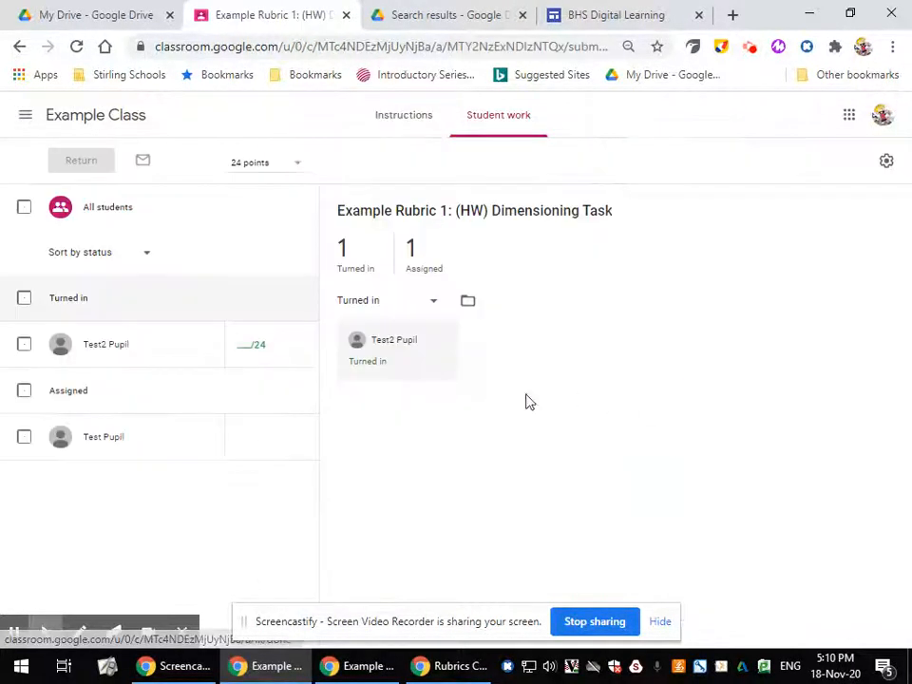
click(98, 346)
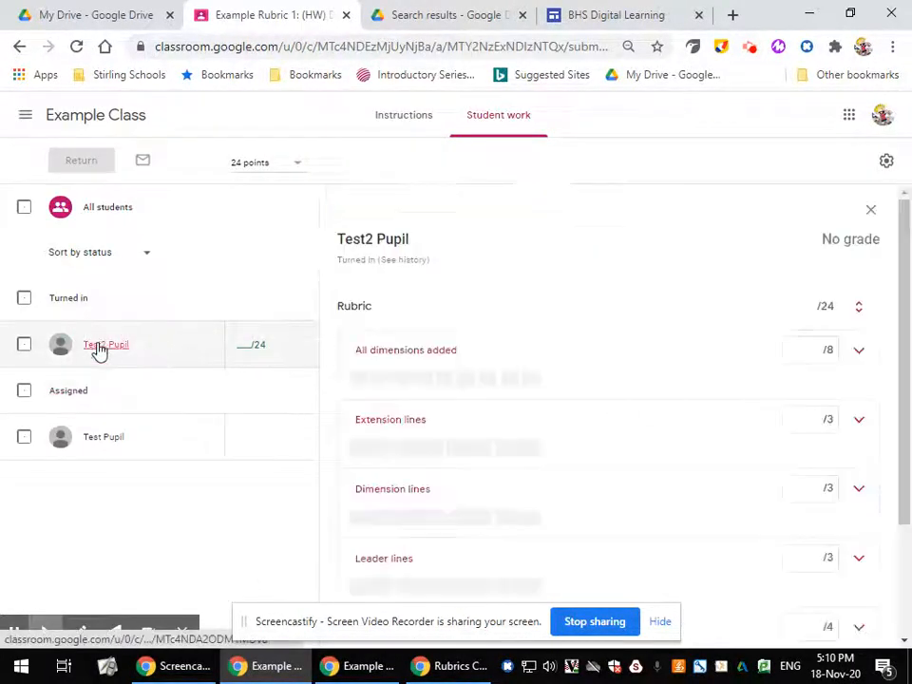
Look through the pupil's marking rubric, including the description and levels of the All dimensions added criterion
scroll(458, 362, down, 3)
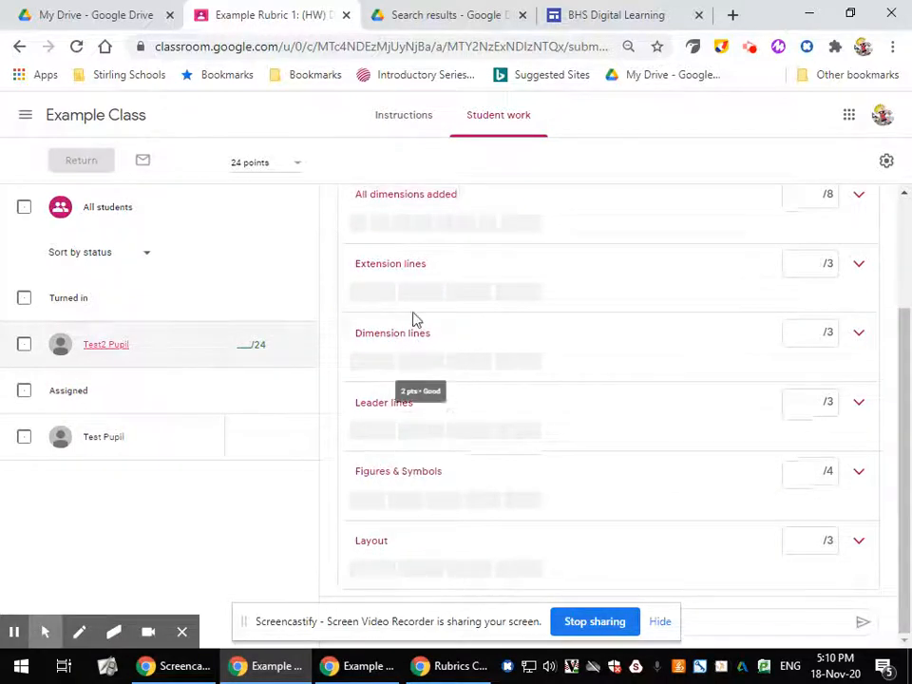
scroll(418, 431, up, 3)
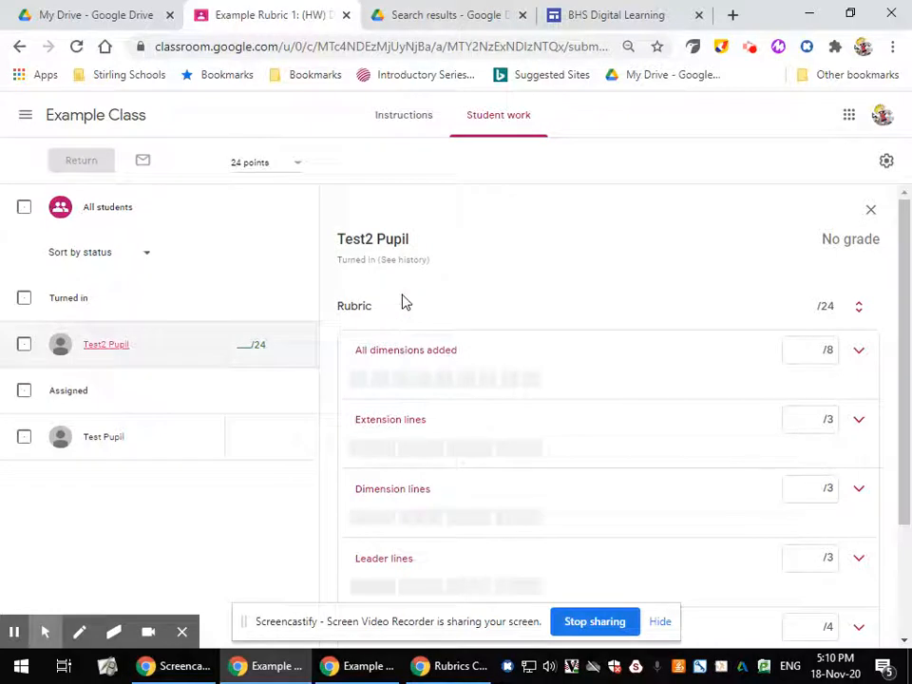
click(399, 357)
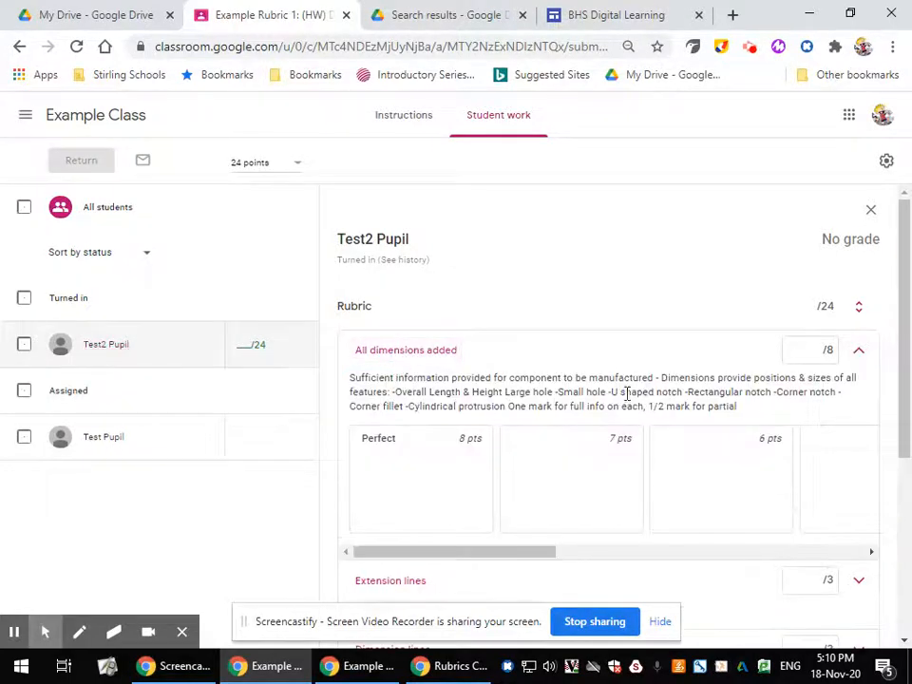
click(429, 360)
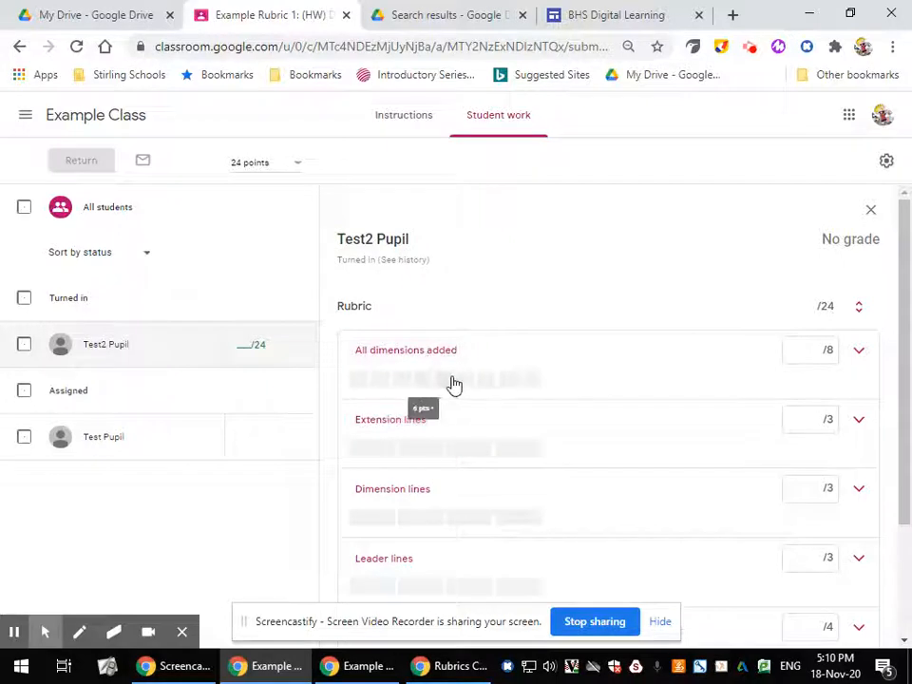
Mark the turned-in pupil's rubric: All dimensions 6, Extension lines 1, Dimension lines 2, Leader lines 1, Figures & Symbols 4, Layout 3
click(403, 381)
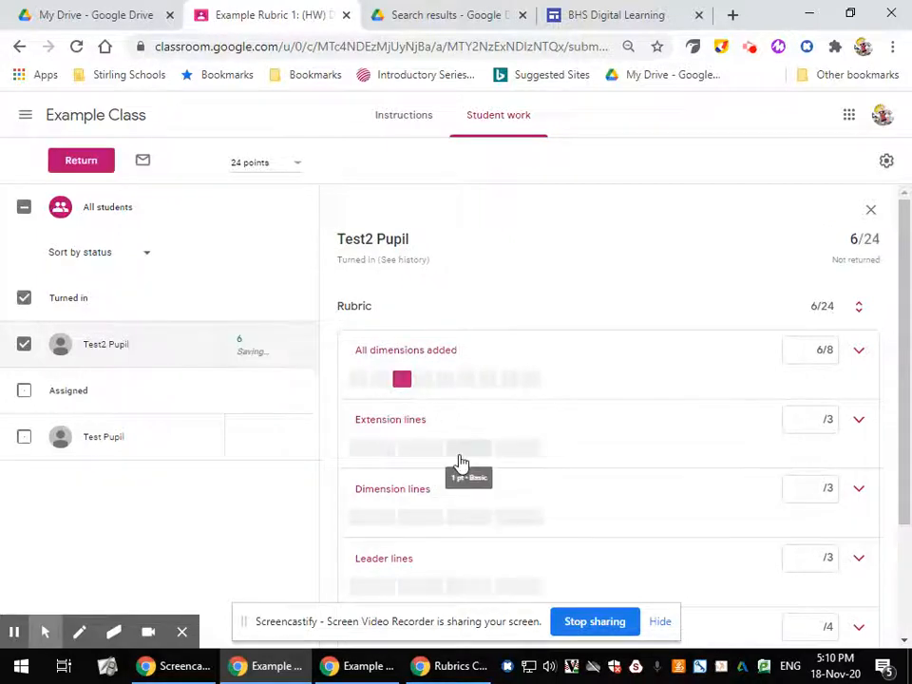
click(464, 449)
click(415, 521)
scroll(447, 472, down, 2)
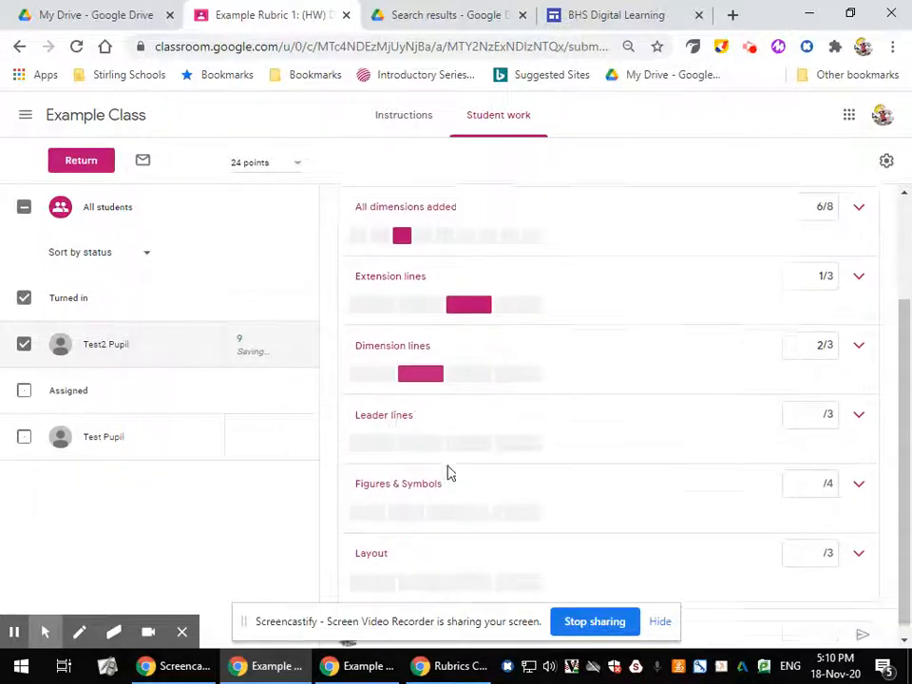
click(469, 435)
click(378, 500)
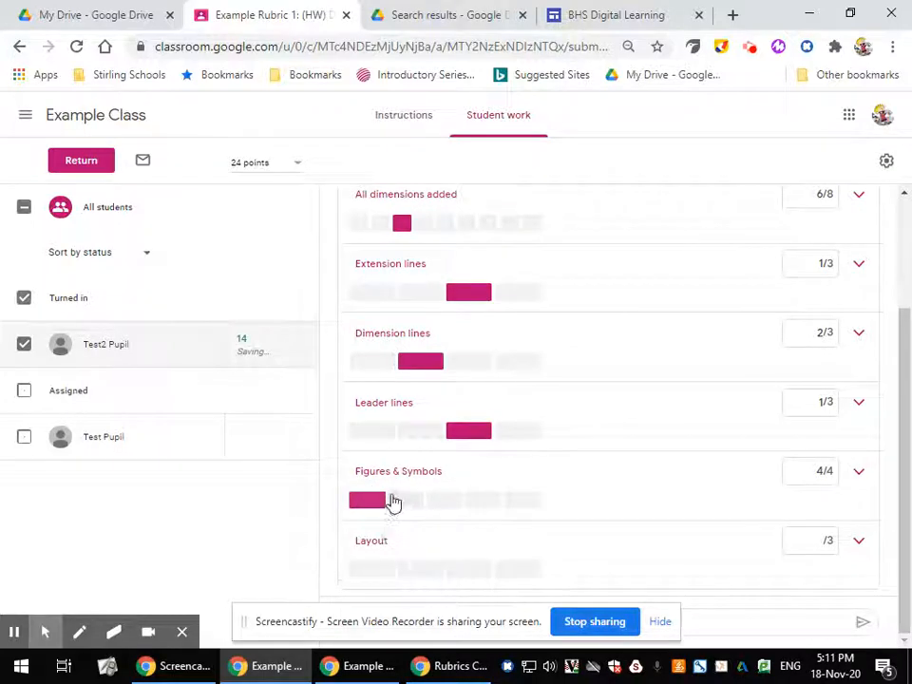
click(384, 570)
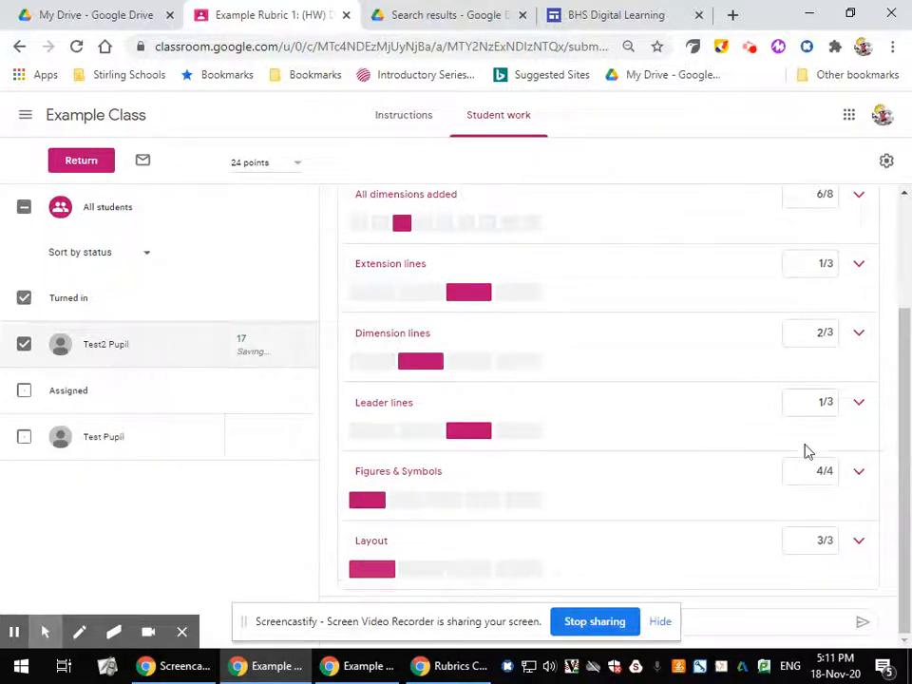
Override the turned-in pupil's All dimensions added score with a half mark, setting it to 6.5
scroll(798, 449, up, 2)
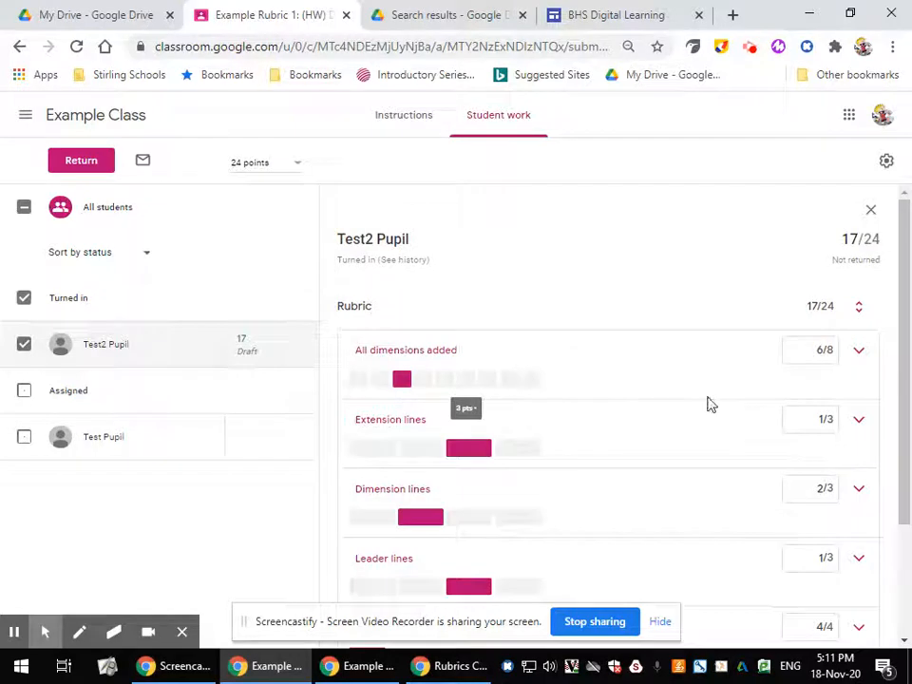
click(821, 349)
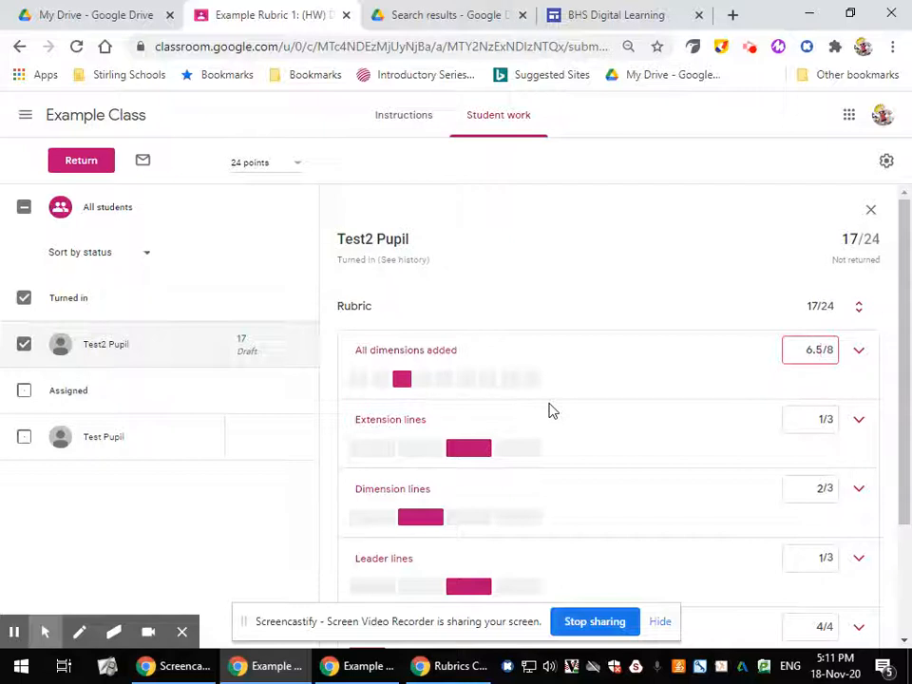
click(659, 260)
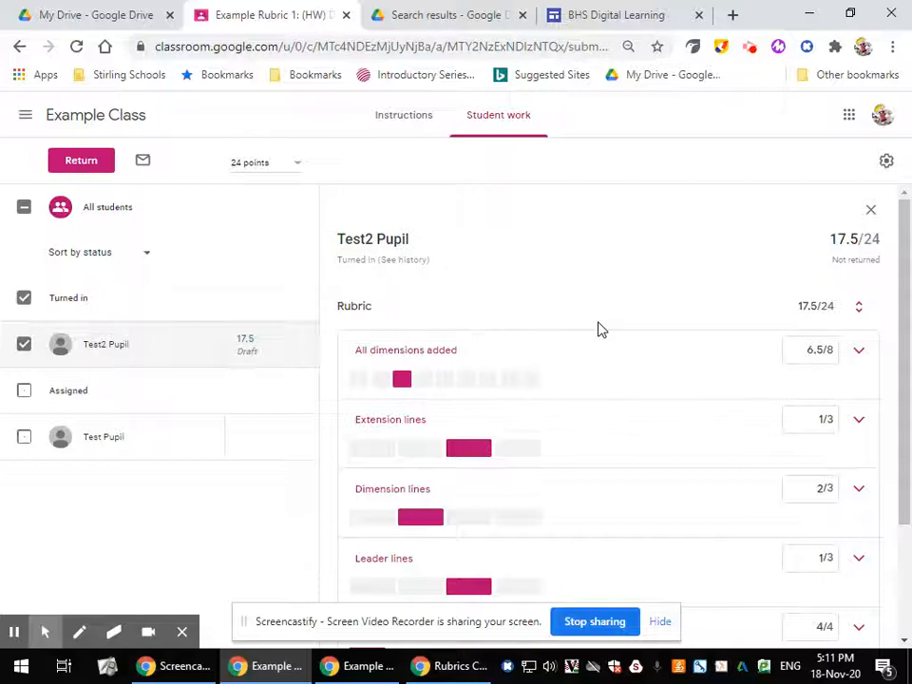
Mark the assigned pupil 5 for All dimensions added, 2 for Extension lines and 1 for Dimension lines, and return to the turned-in pupil
click(107, 440)
click(424, 380)
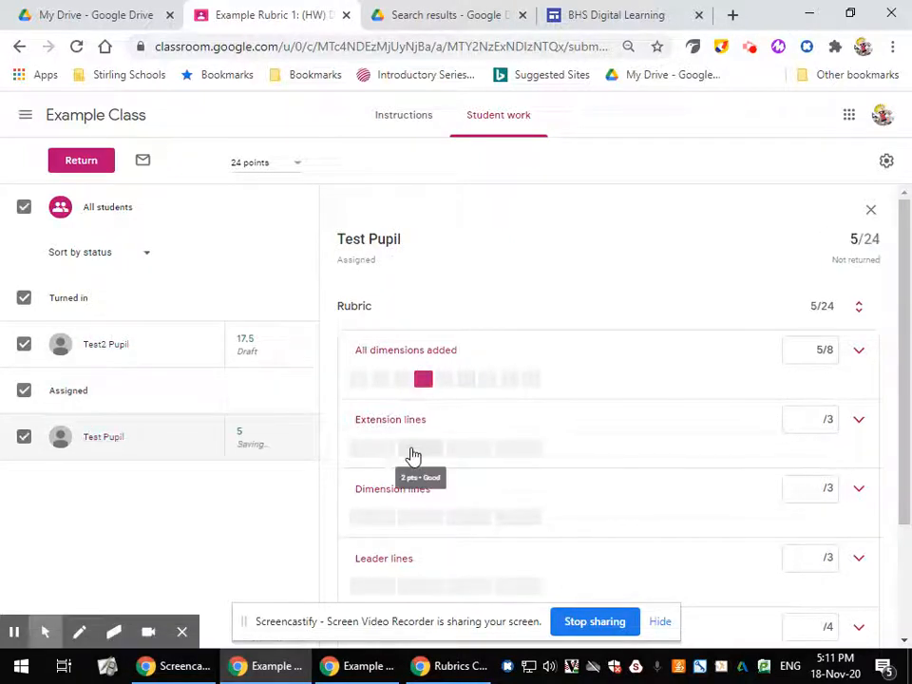
click(414, 450)
click(458, 520)
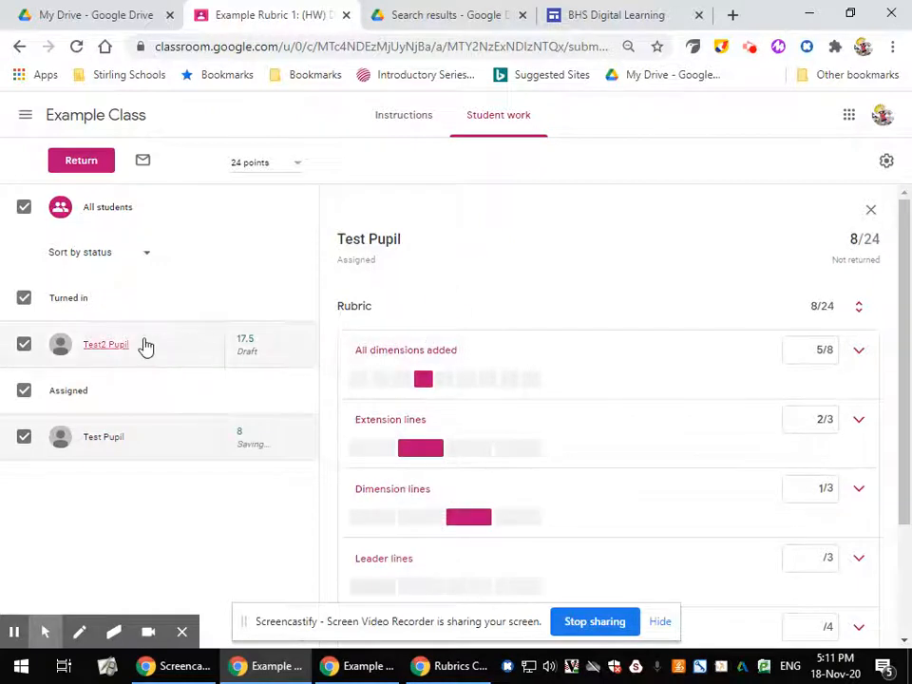
click(114, 345)
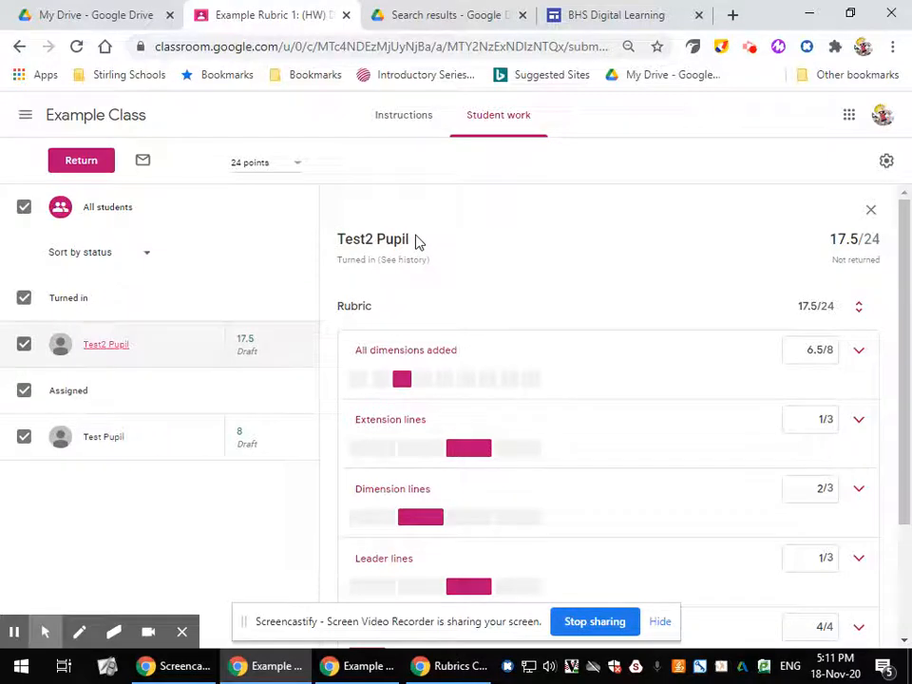
Switch to the pupil's Classroom window and unsubmit the Dimensioning Task
key(alt+Tab)
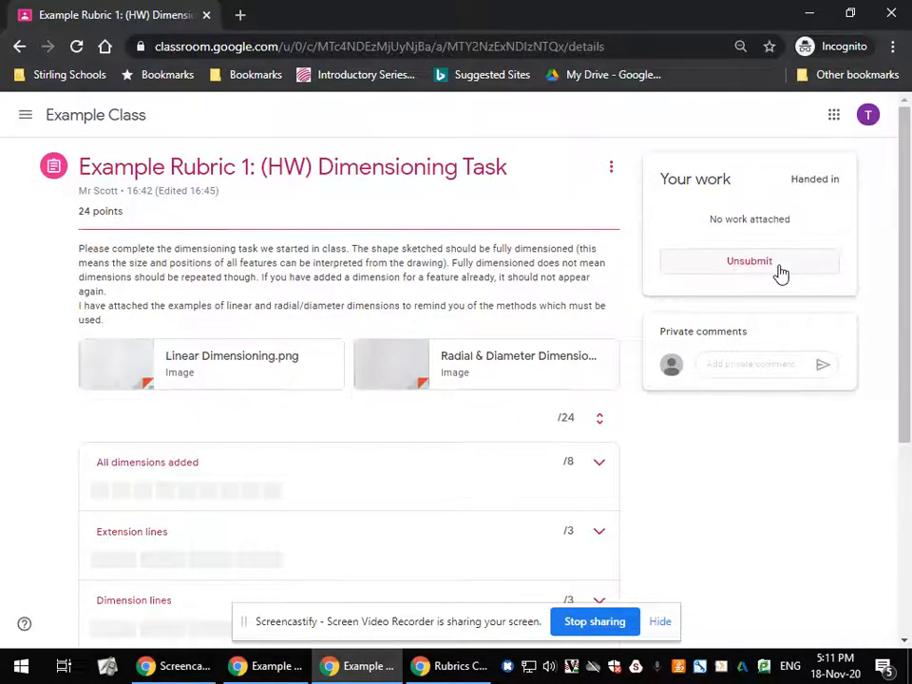
click(778, 262)
click(529, 416)
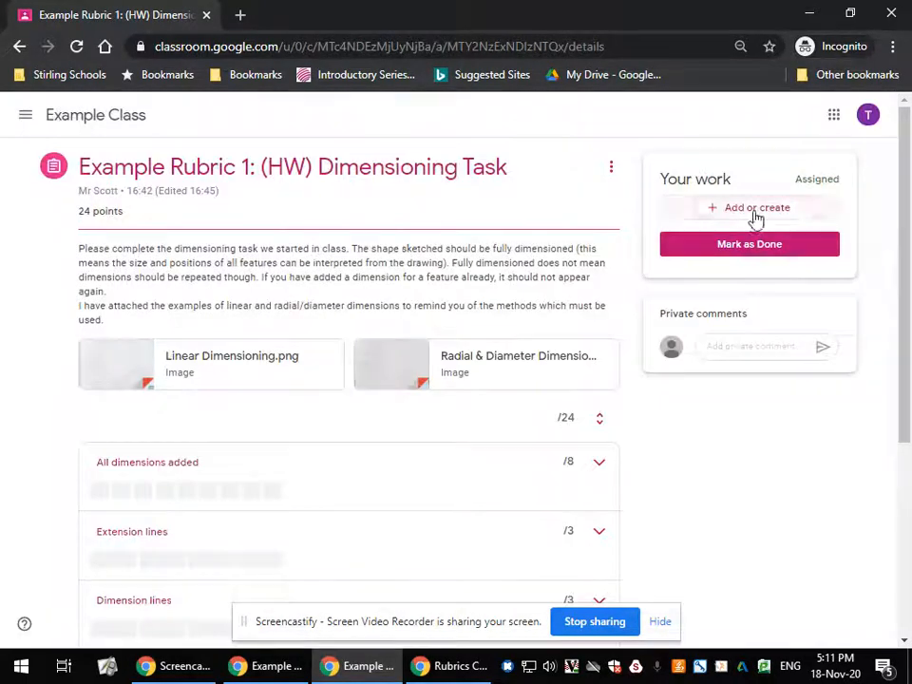
Attach the most recent Google Doc from the pupil's Google Drive to the assignment and hand the work in
click(760, 215)
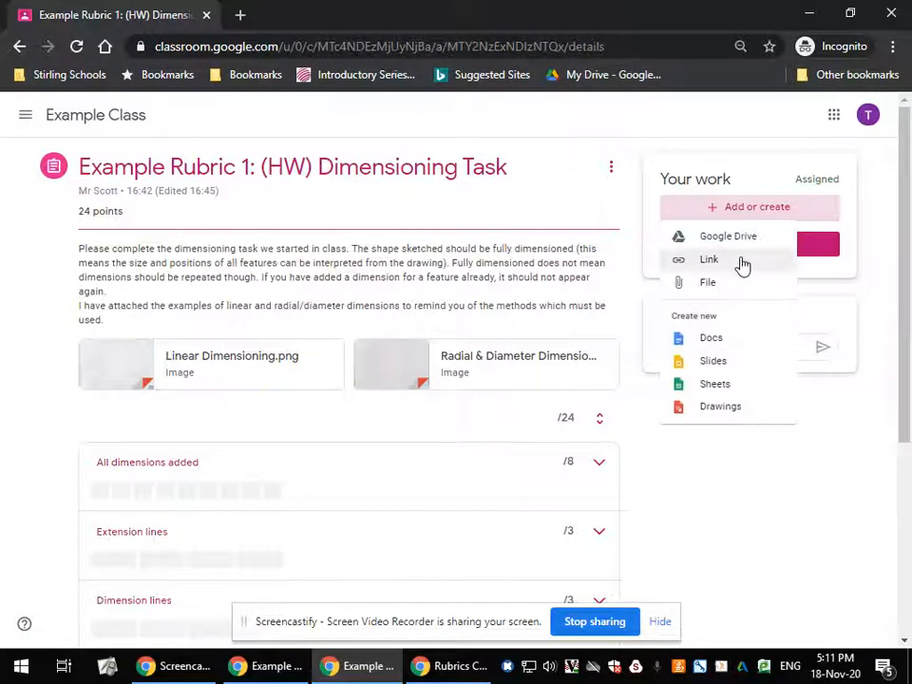
click(731, 237)
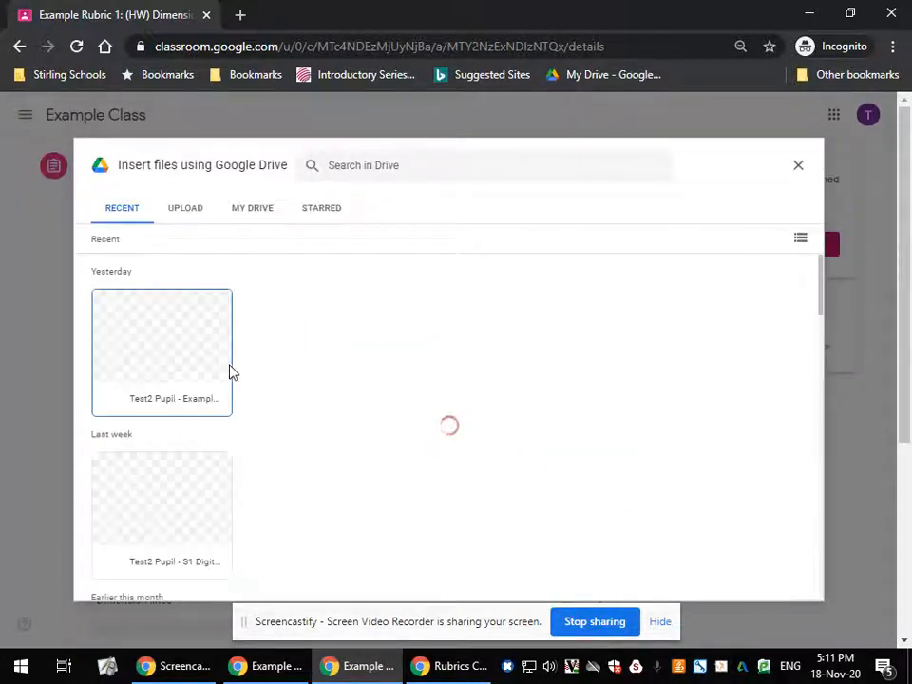
click(167, 362)
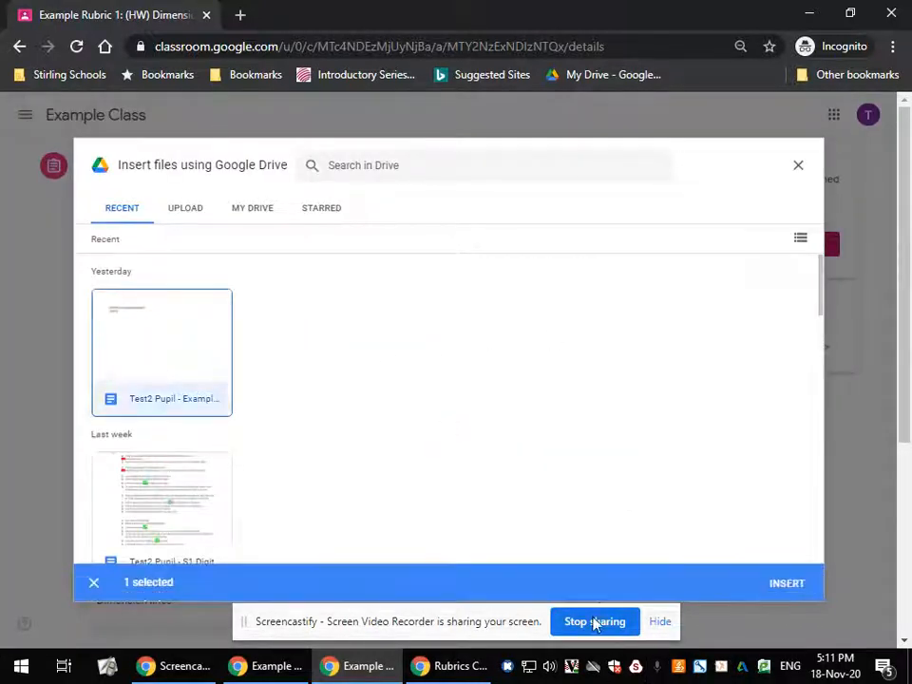
click(806, 587)
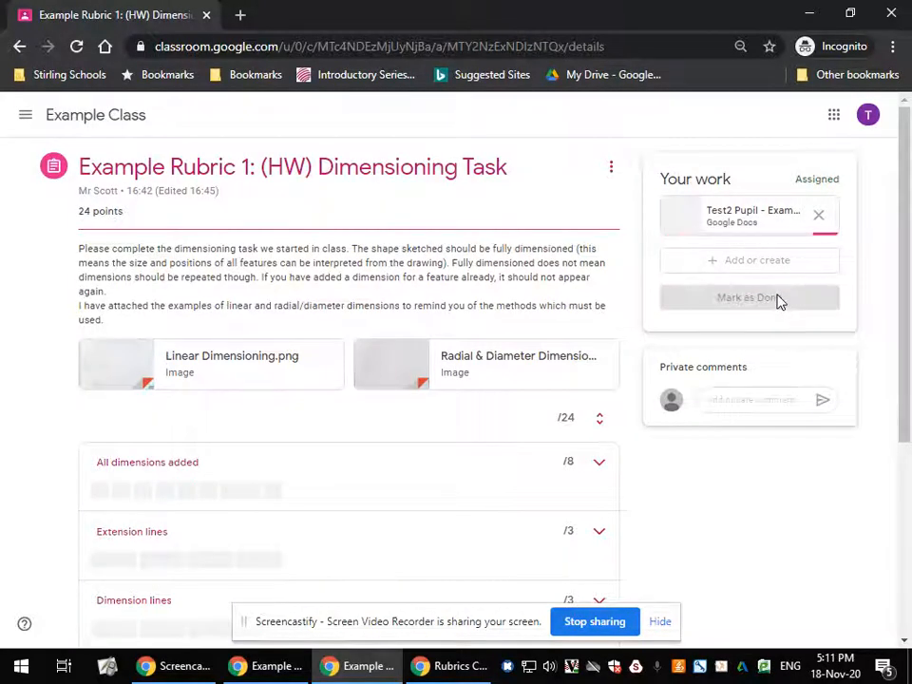
click(777, 300)
click(615, 422)
In the teacher's window, clear the turned-in pupil's rubric scores for All dimensions added, Extension lines and Dimension lines
key(alt+Tab)
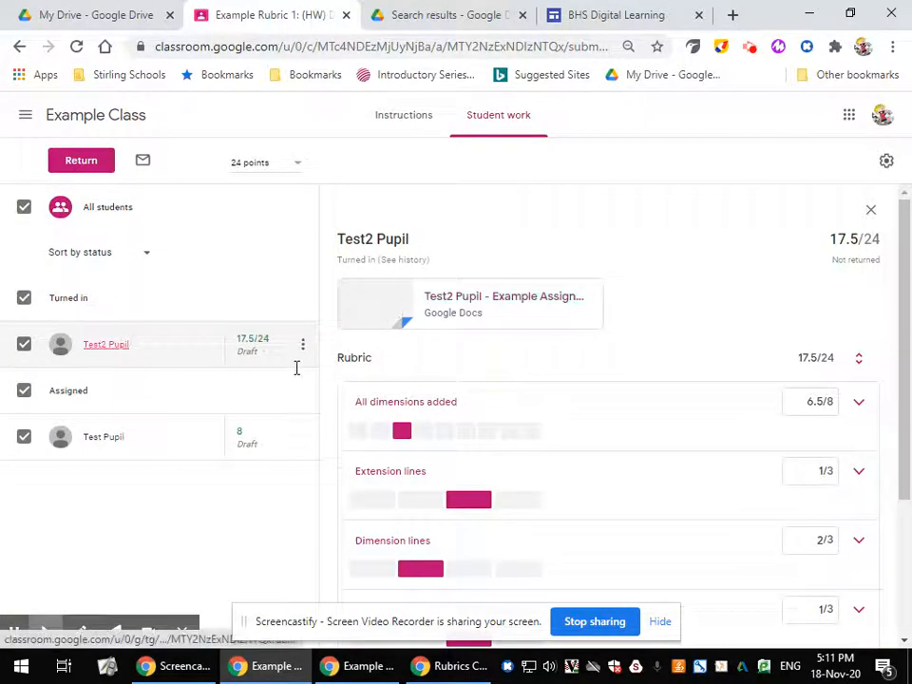
click(856, 403)
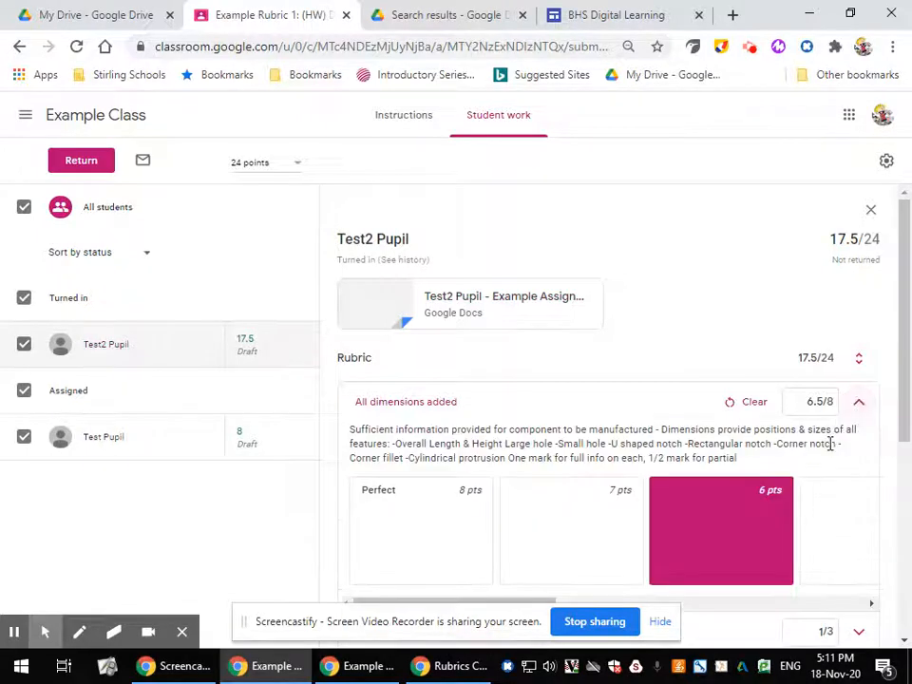
click(755, 404)
scroll(807, 418, down, 2)
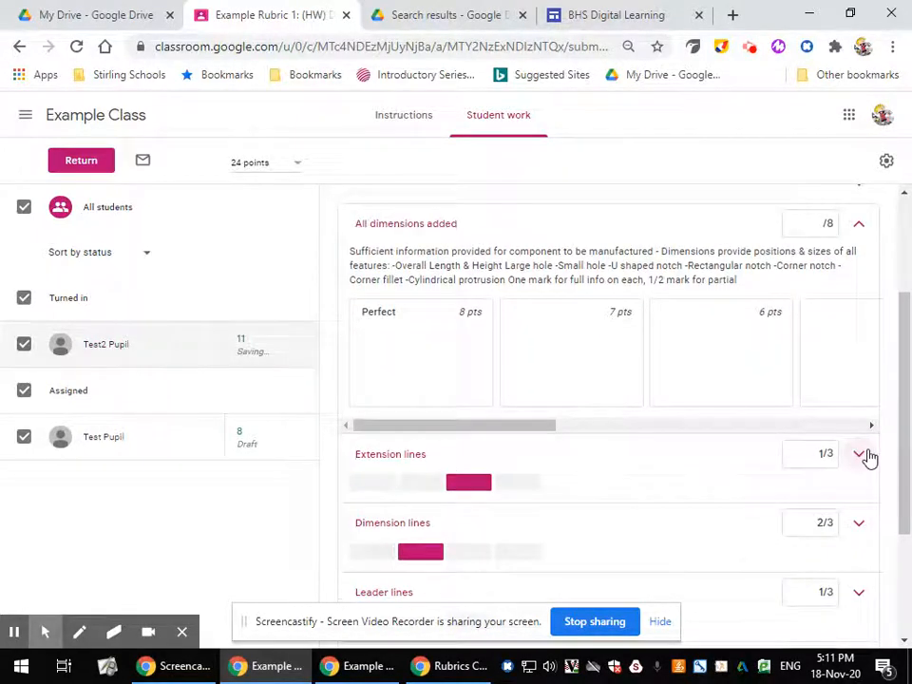
click(859, 455)
click(754, 454)
scroll(836, 454, down, 3)
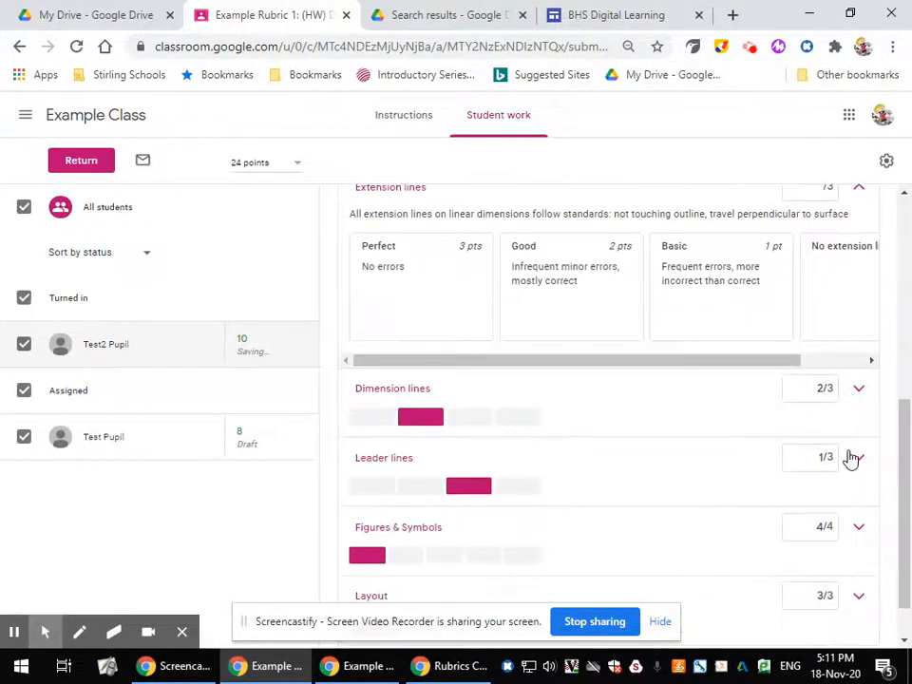
click(859, 388)
click(754, 387)
scroll(778, 418, down, 2)
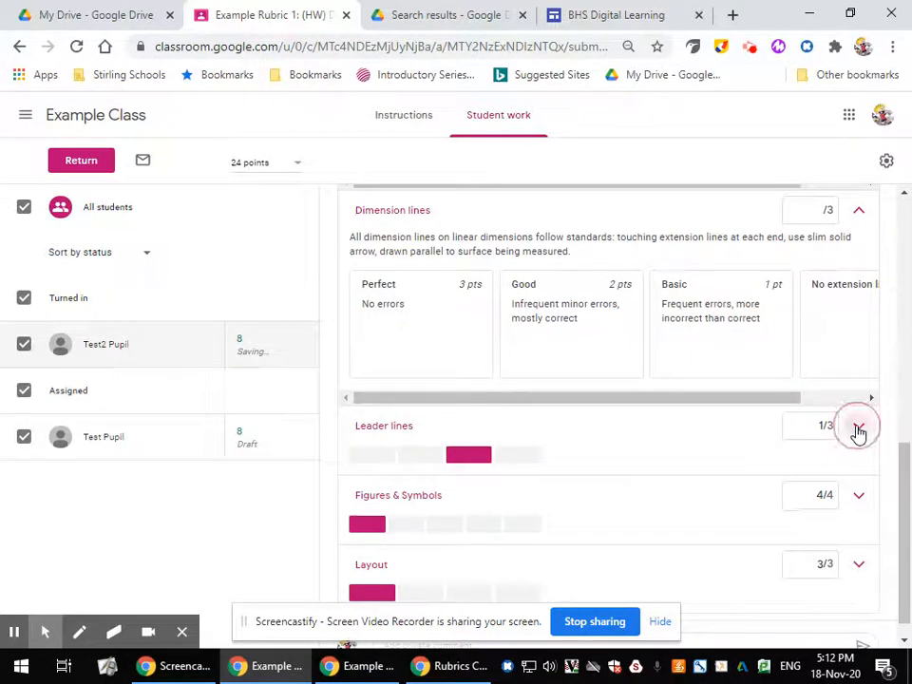
Clear the turned-in pupil's rubric scores for Leader lines, Figures & Symbols and Layout
click(858, 428)
click(754, 426)
scroll(817, 456, down, 2)
click(858, 477)
click(750, 480)
scroll(750, 486, down, 2)
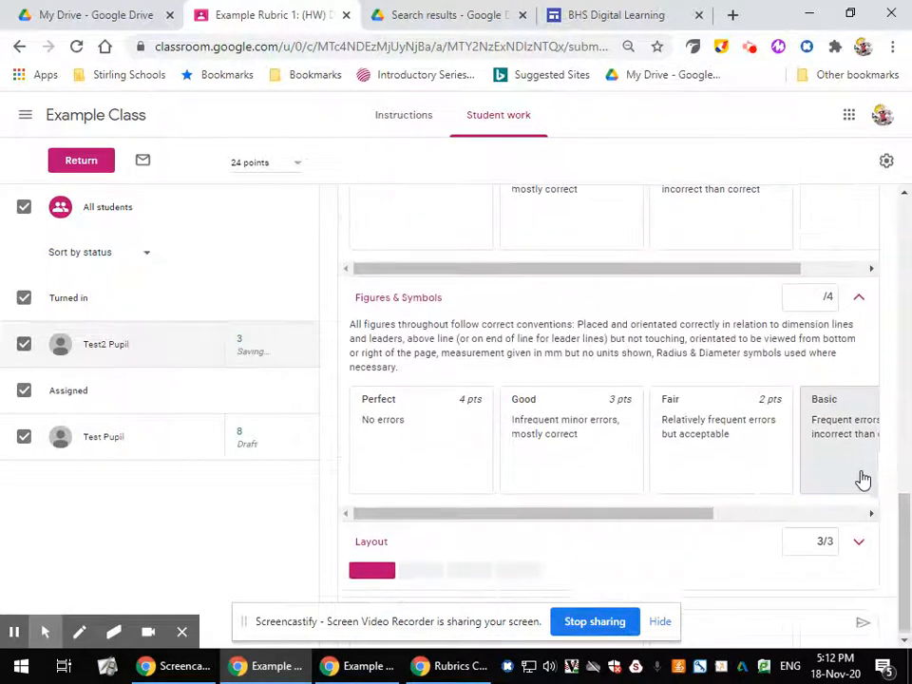
click(856, 540)
click(754, 540)
click(264, 531)
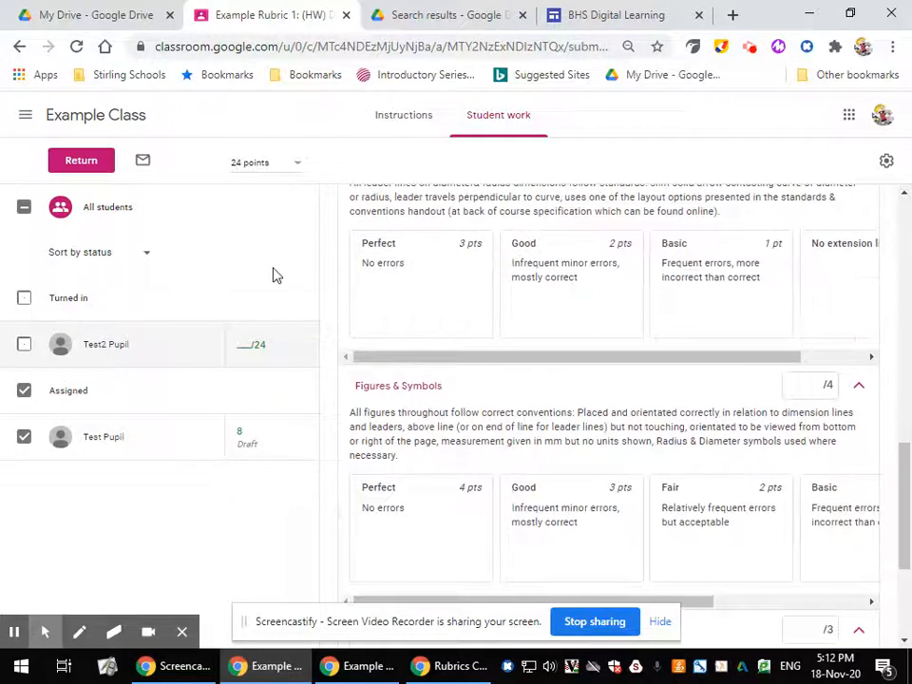
Open the pupil's turned-in document from the all-students overview, look over the rubric beside it and set the document to Editing mode
click(89, 215)
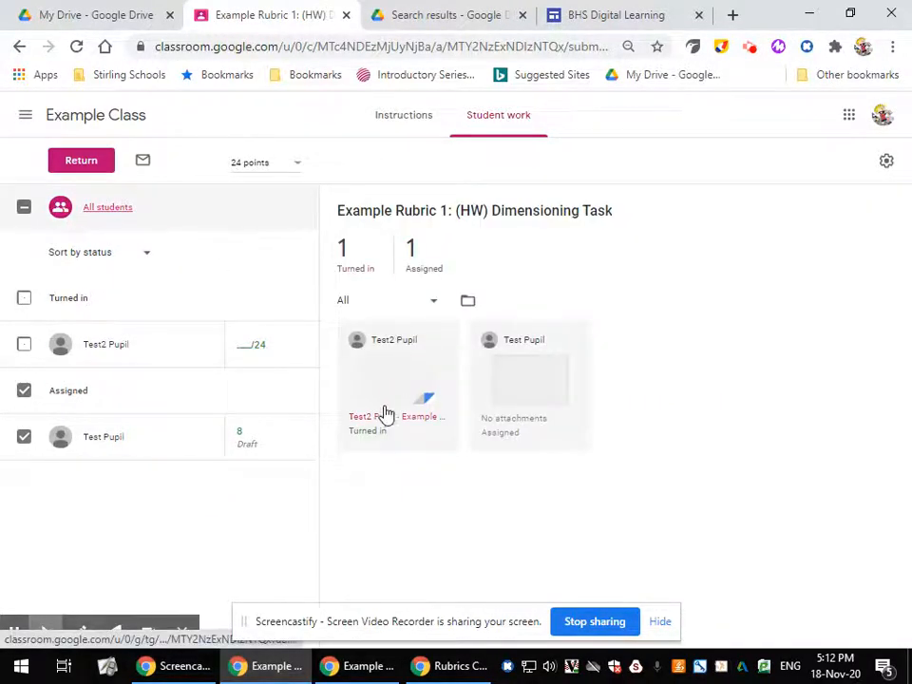
click(385, 430)
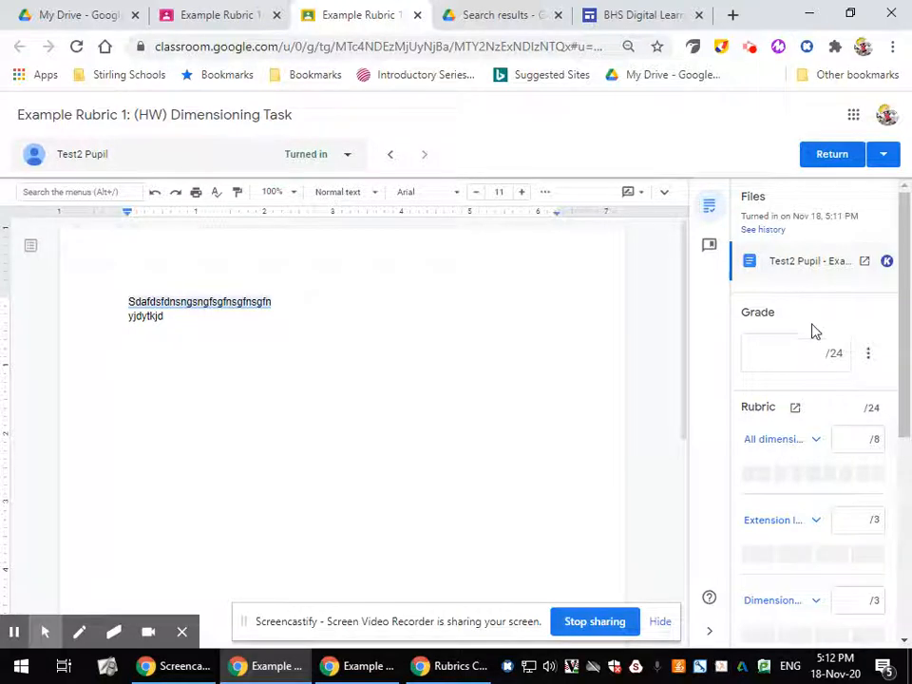
scroll(810, 321, down, 2)
scroll(817, 368, up, 2)
scroll(833, 323, down, 1)
scroll(826, 285, up, 2)
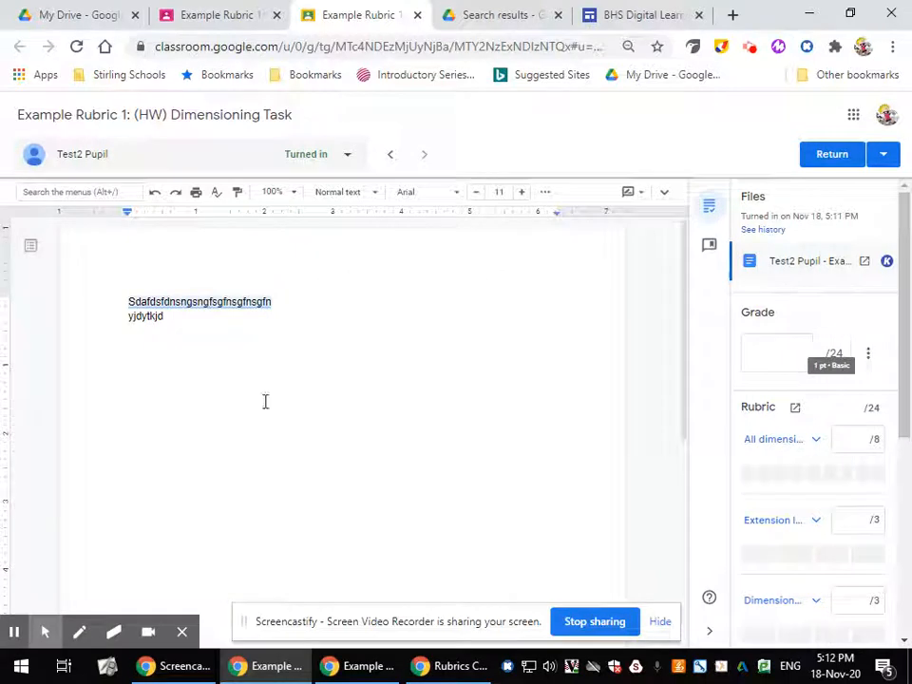
click(628, 193)
click(593, 232)
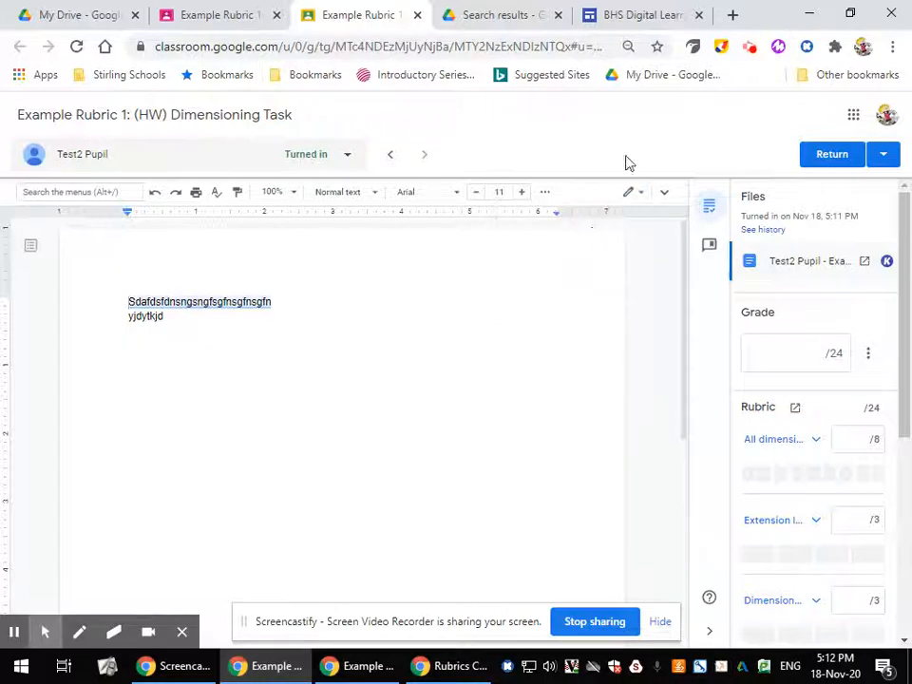
Search the web for "tick symbol" in a new tab and copy the green tick emoji from the FSymbols result
click(733, 15)
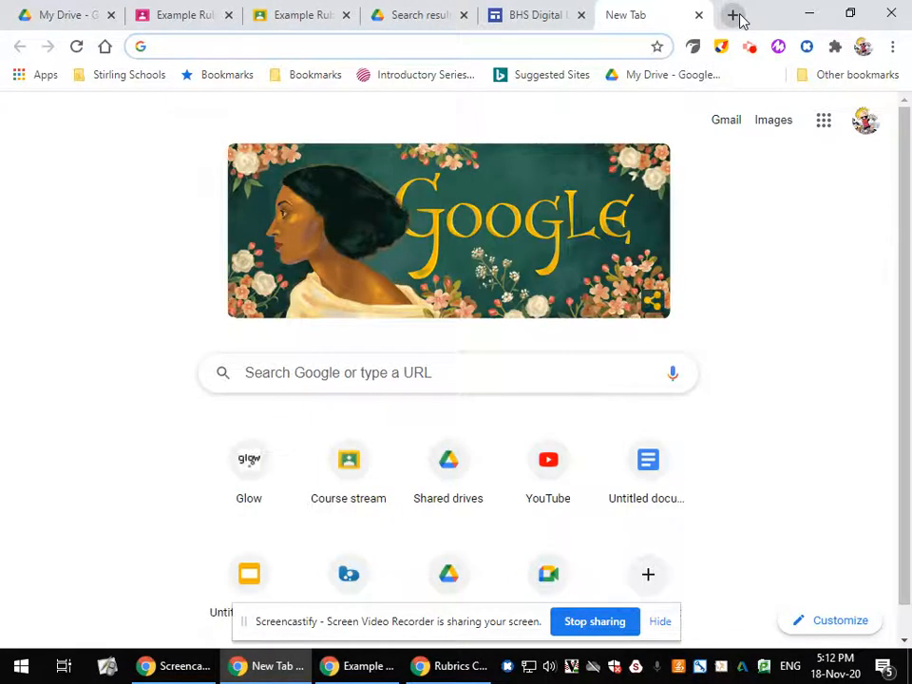
text(tick symbol)
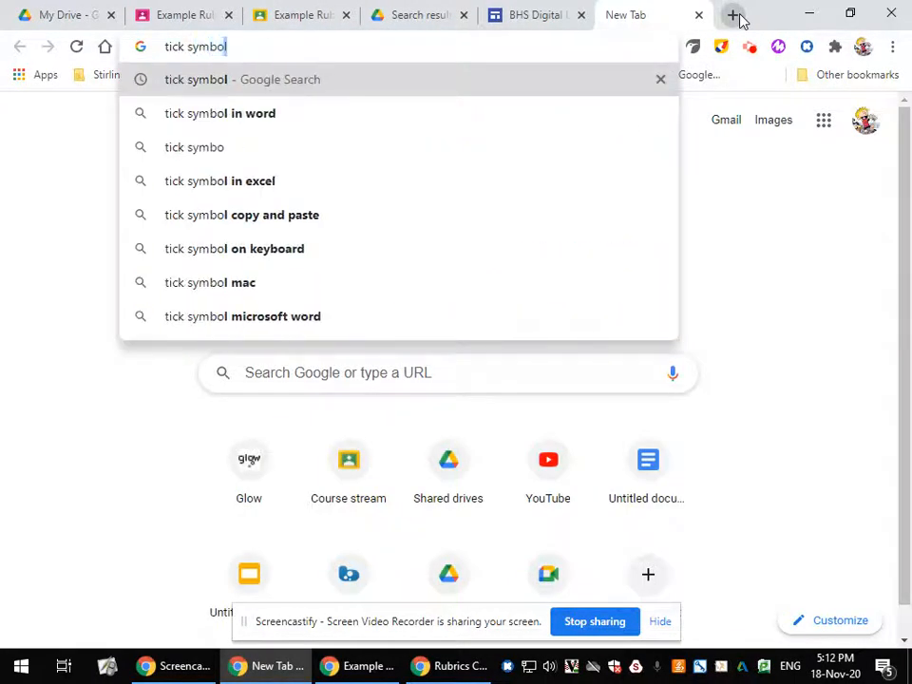
key(Return)
click(163, 480)
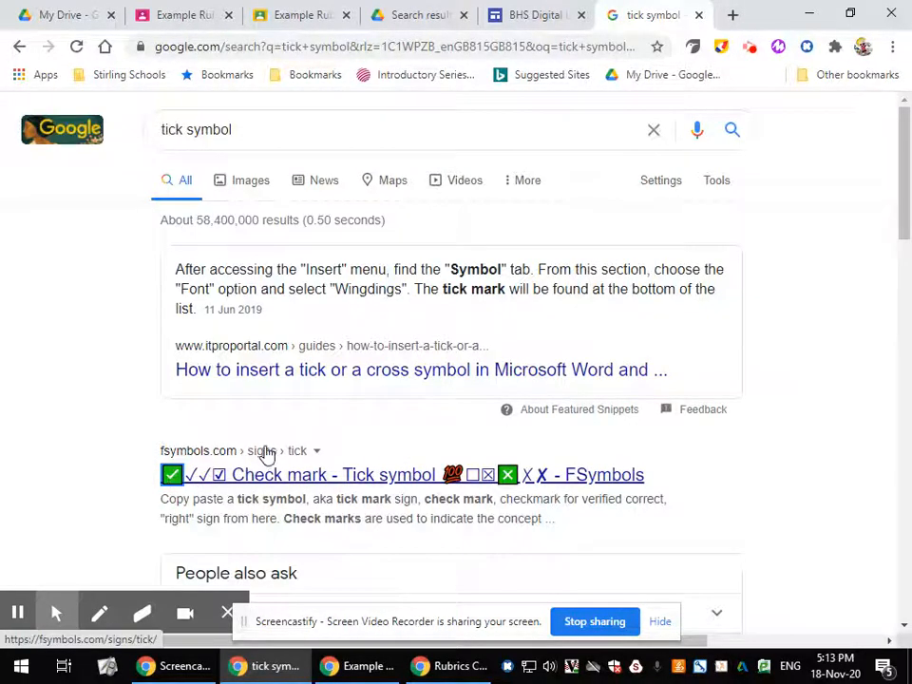
Return to the pupil's document in Editing mode and paste a green tick into the middle of the first text line
click(174, 14)
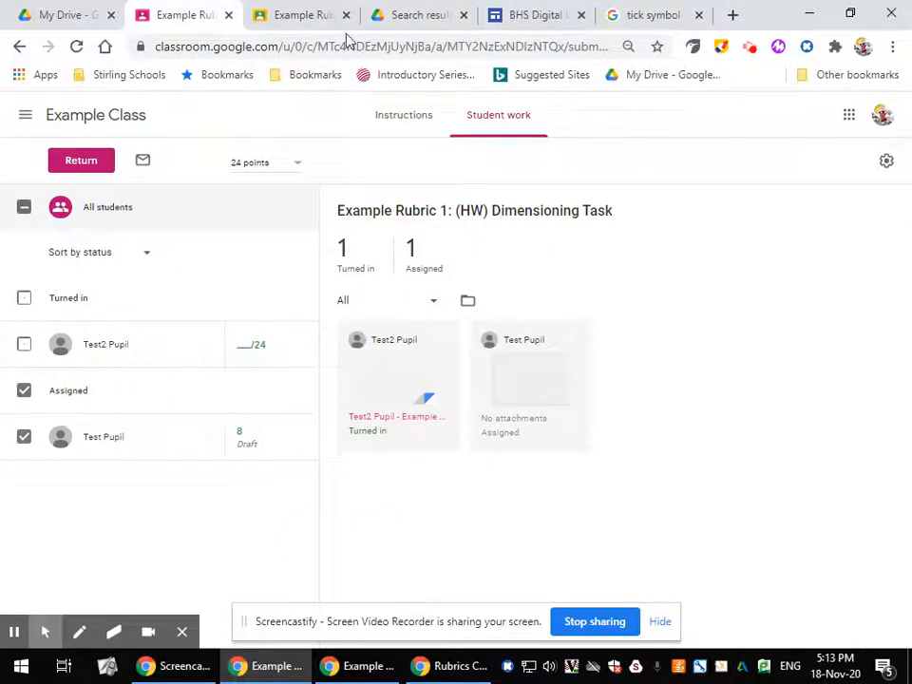
click(314, 14)
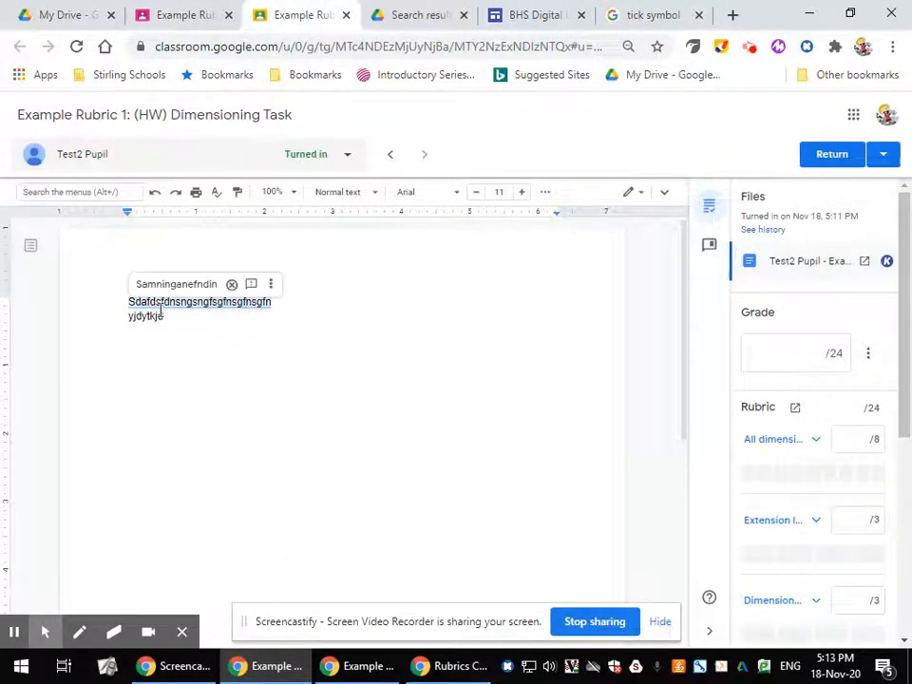
click(631, 192)
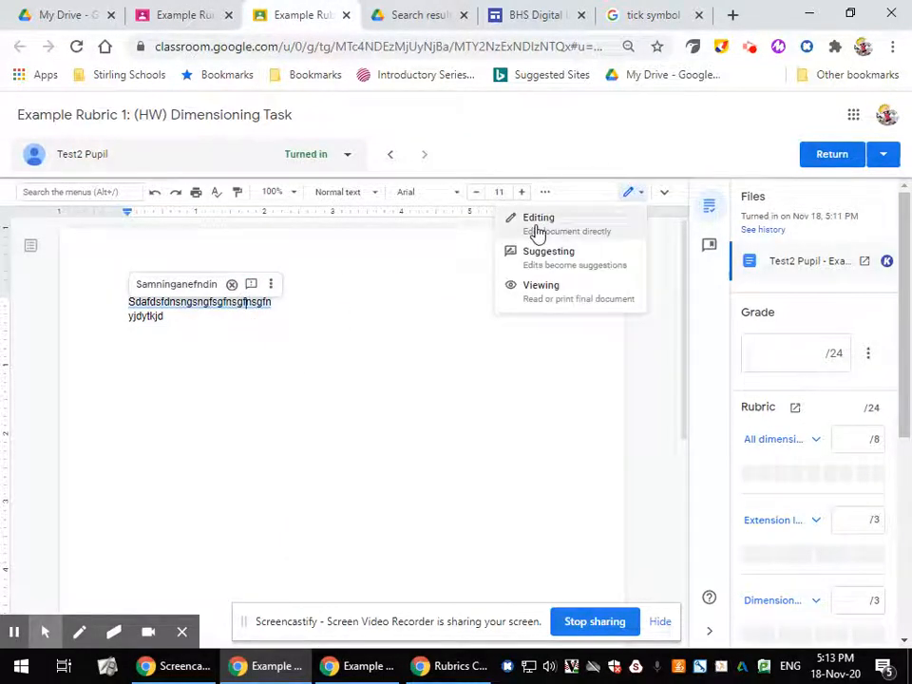
click(535, 229)
key(Left)
key(Left)
key(Left)
key(Left)
key(Left)
key(Left)
key(Left)
key(Left)
key(Left)
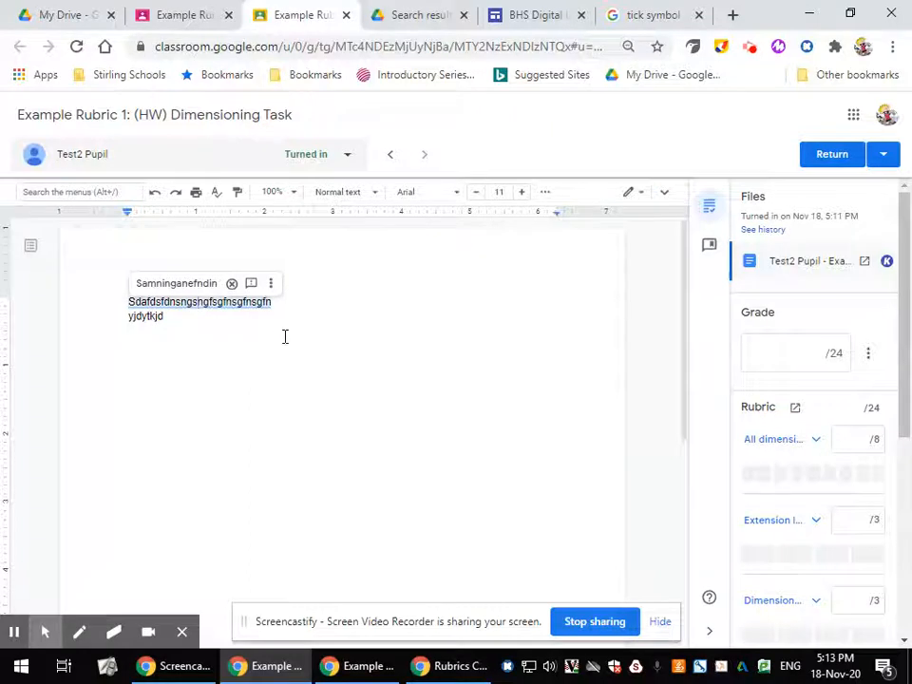
key(ctrl+v)
Paste two green ticks at the end of the document's second line, after "yjdytkjd"
click(211, 404)
key(ctrl+v)
key(ctrl+v)
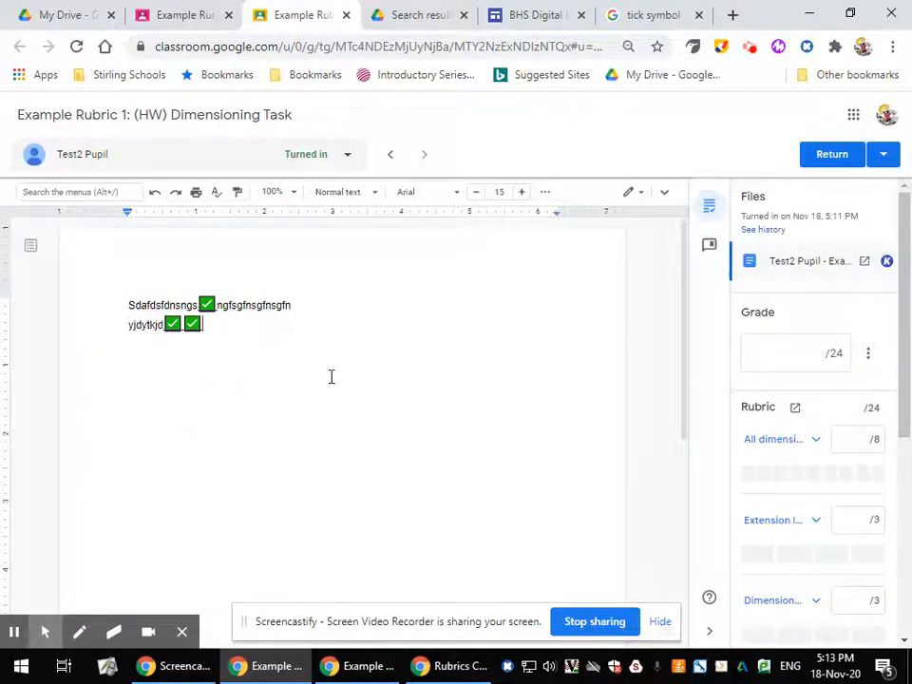
Paste a green tick at the end of the document's first text line
key(ctrl+v)
click(327, 411)
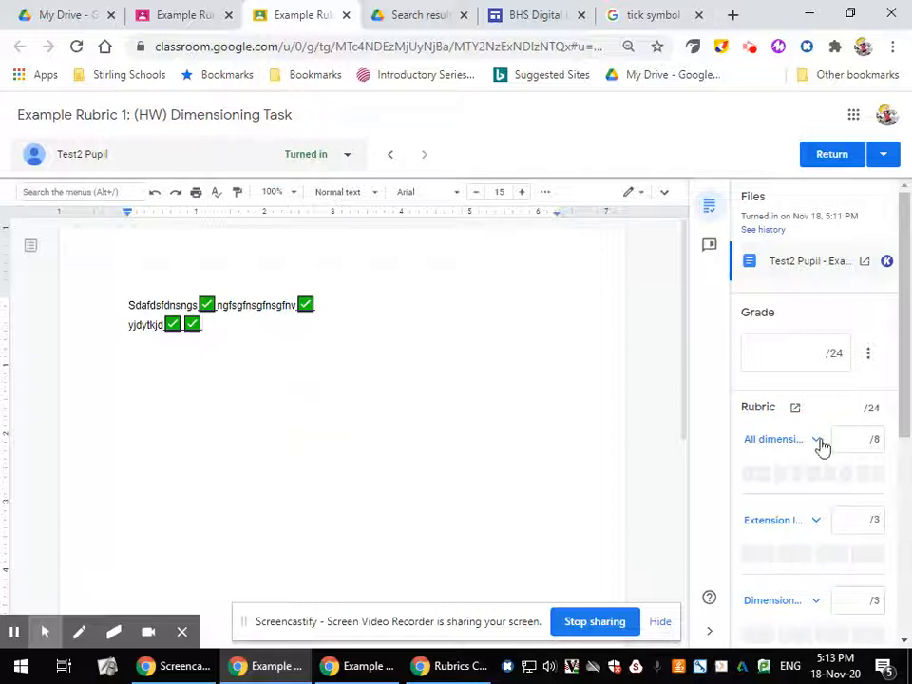
Record a short Mote voice note as the draft private comment to the pupil
scroll(822, 418, down, 4)
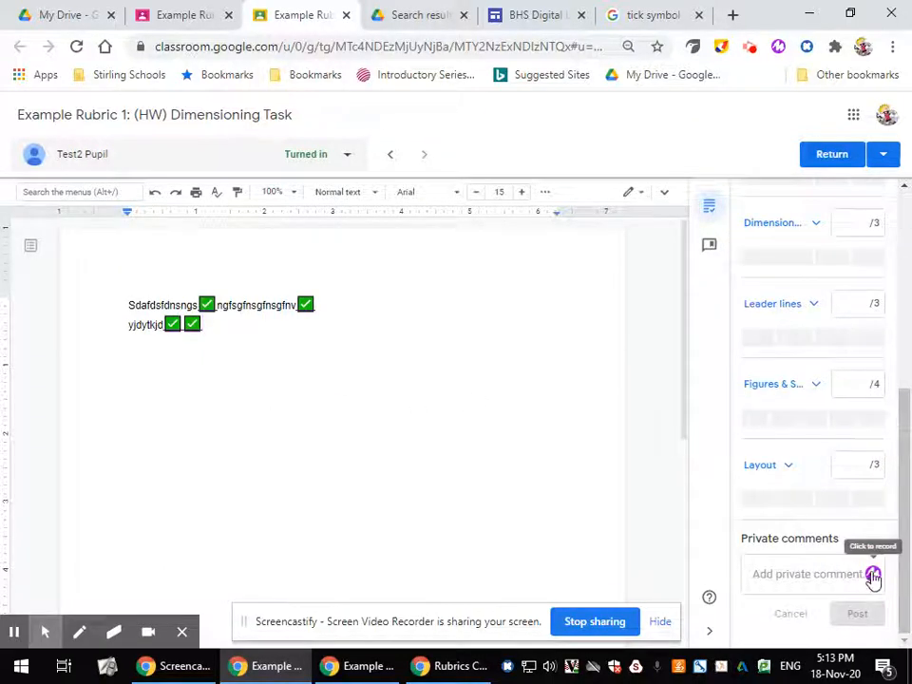
click(872, 576)
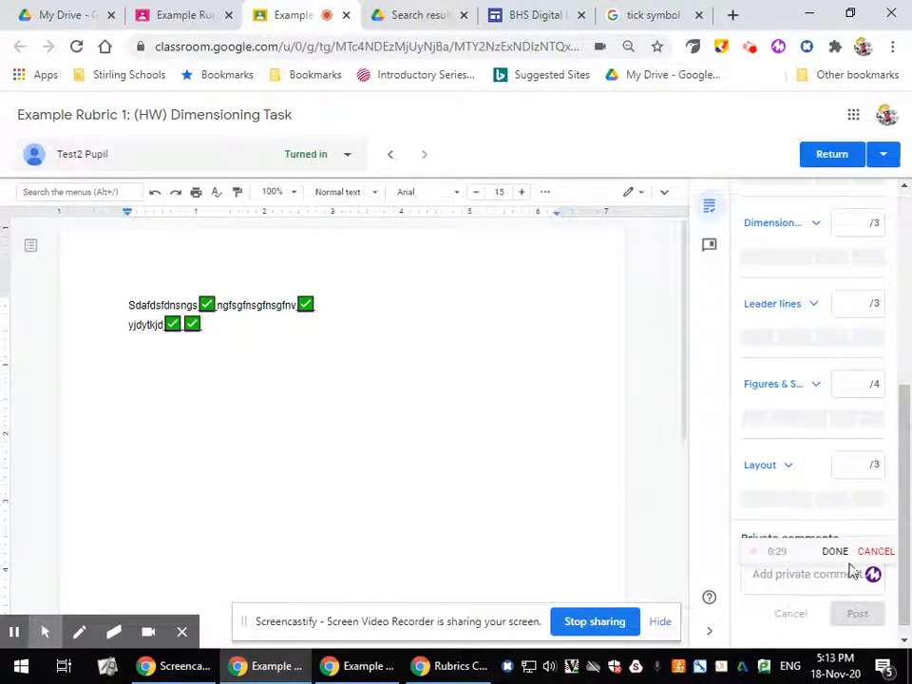
click(836, 551)
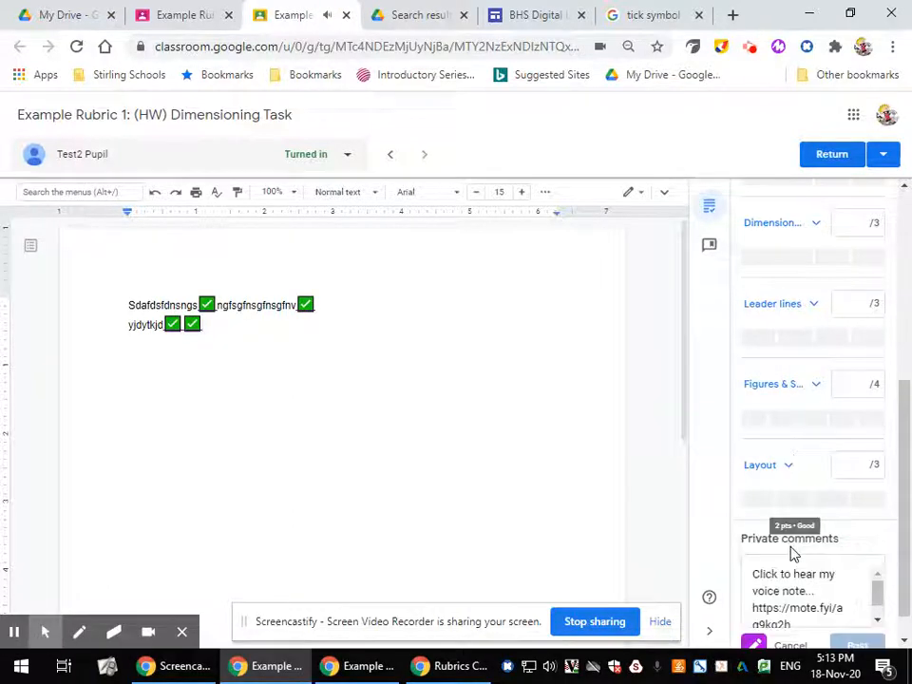
Look through the level descriptions of the All dimensions added, Extension lines and Dimension lines criteria in the rubric beside the document
scroll(781, 360, up, 5)
scroll(772, 392, down, 3)
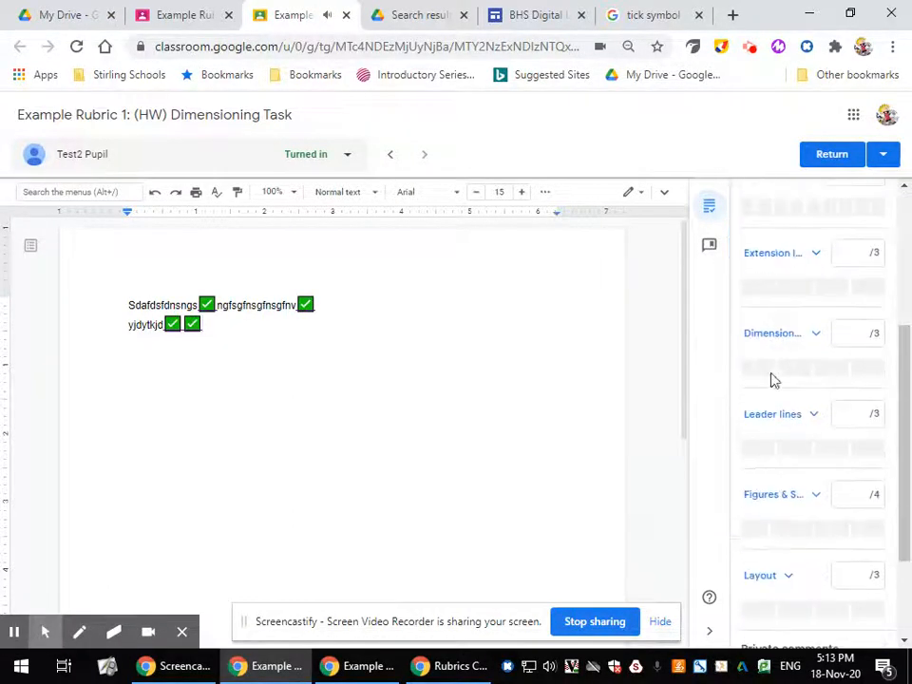
scroll(780, 271, up, 1)
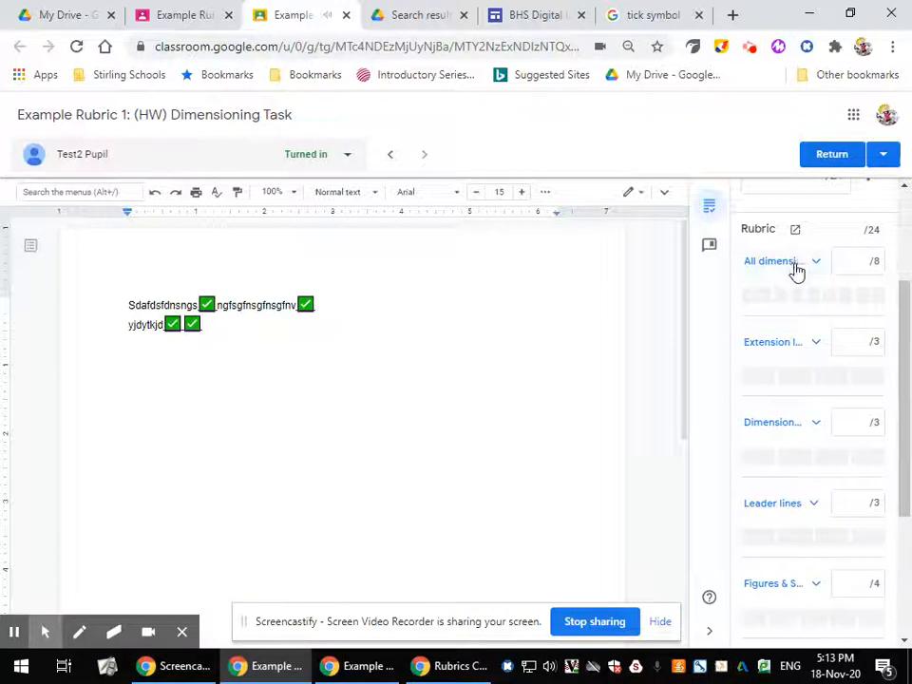
click(796, 271)
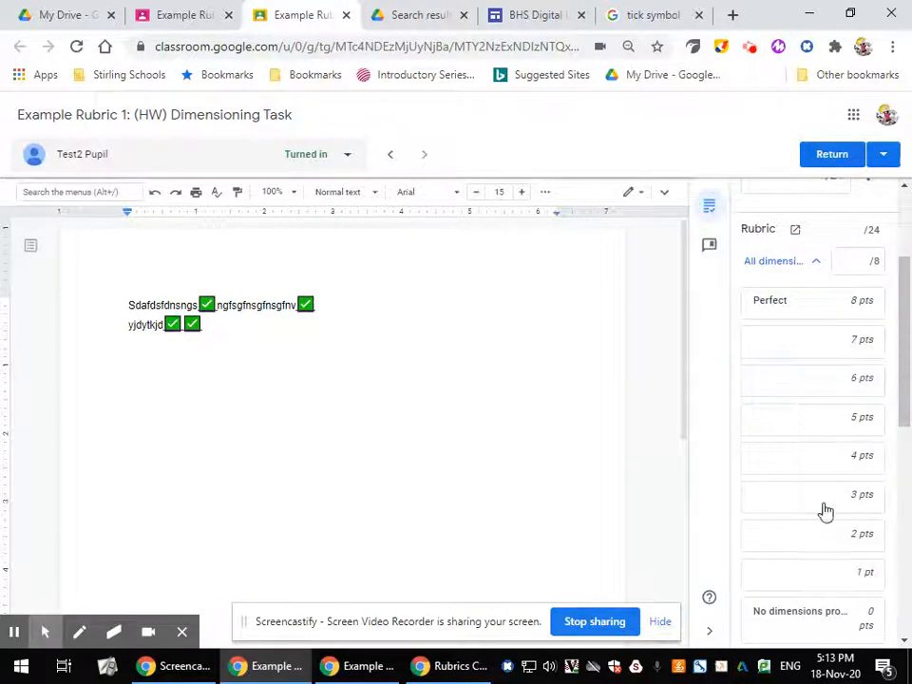
click(805, 271)
click(797, 344)
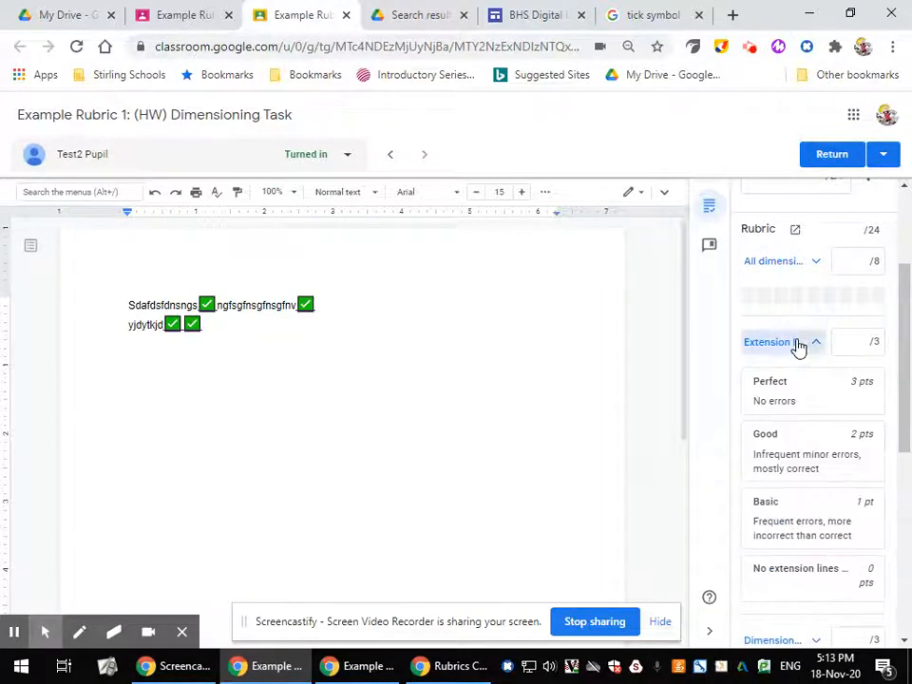
click(797, 345)
click(789, 426)
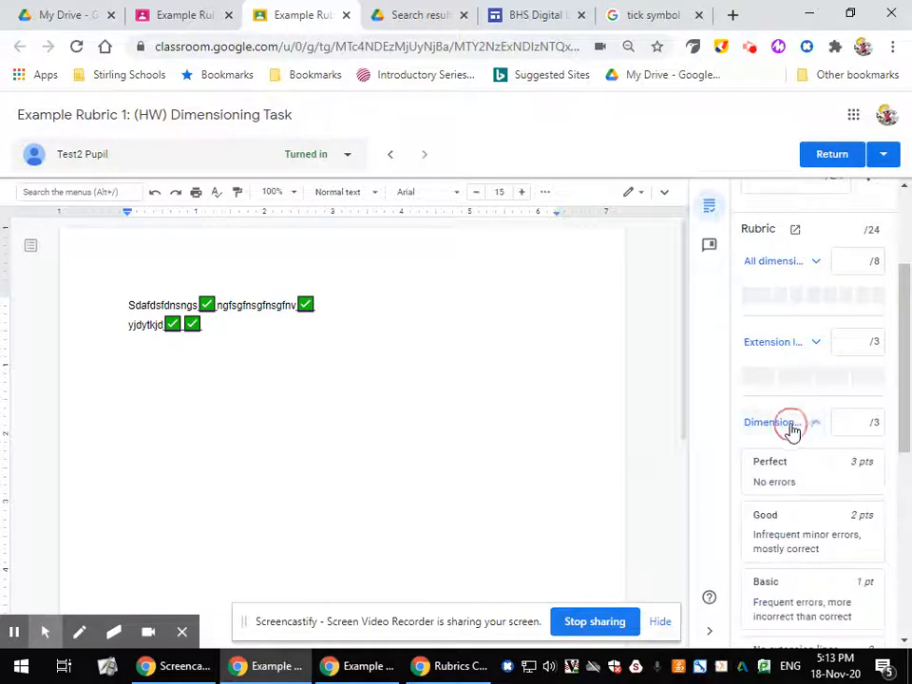
scroll(789, 429, up, 2)
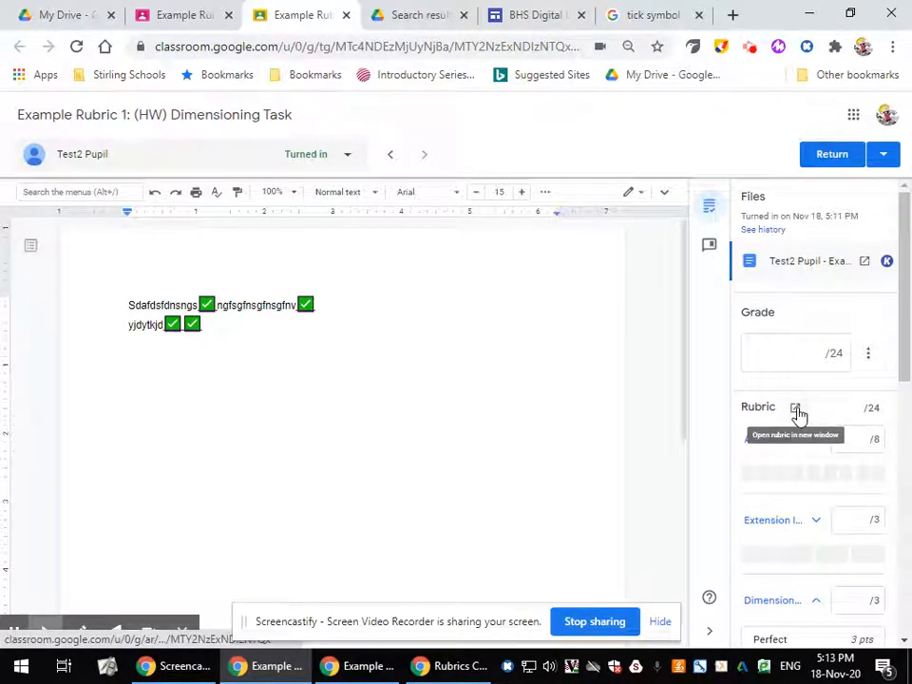
Open the full rubric in a separate window, look over its criteria and go back to the pupil's submission
click(794, 408)
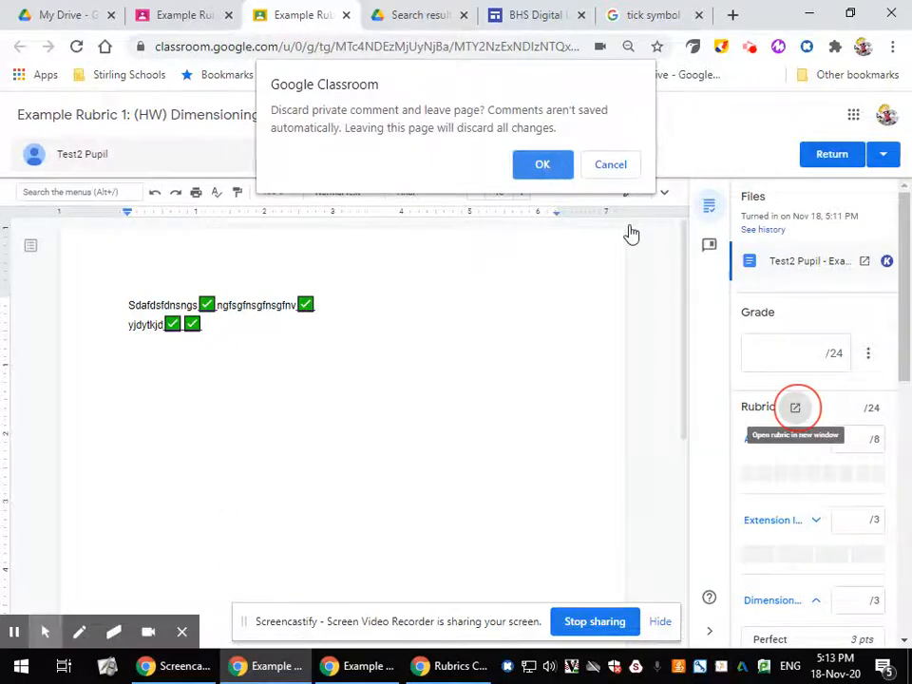
click(558, 167)
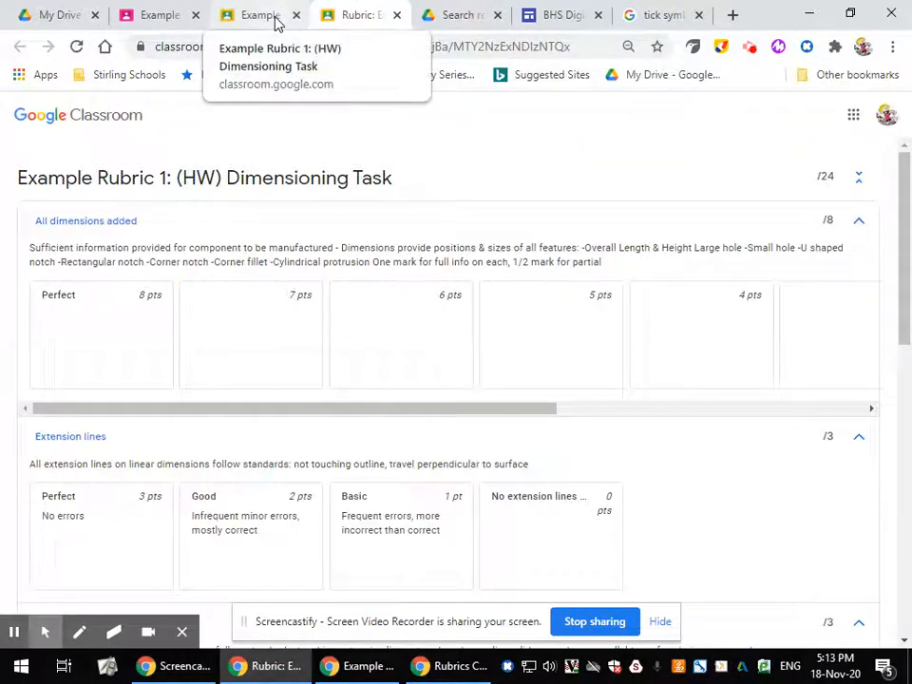
scroll(480, 300, down, 1)
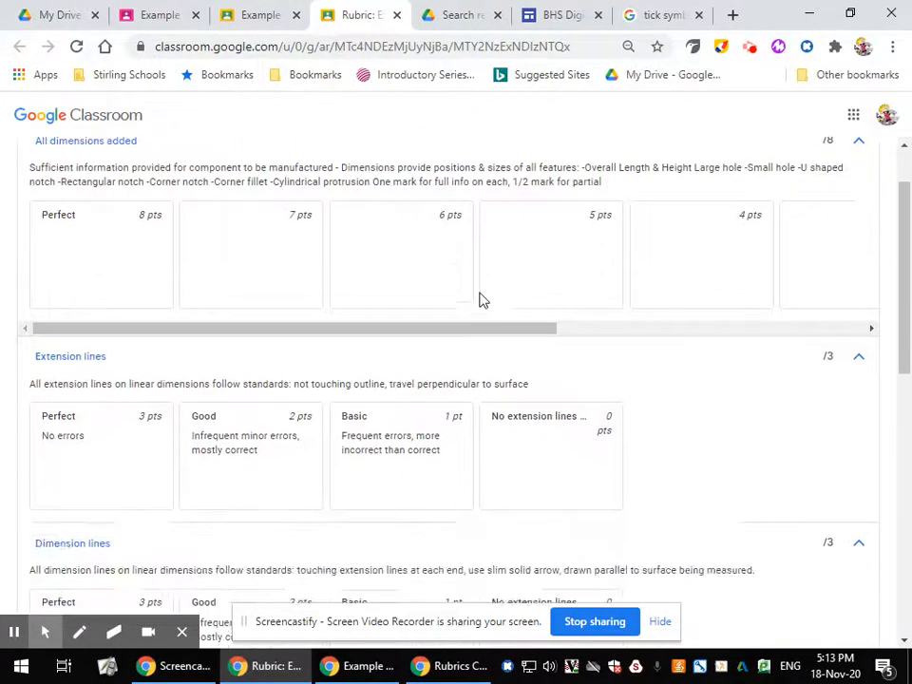
scroll(479, 300, down, 4)
scroll(435, 373, up, 5)
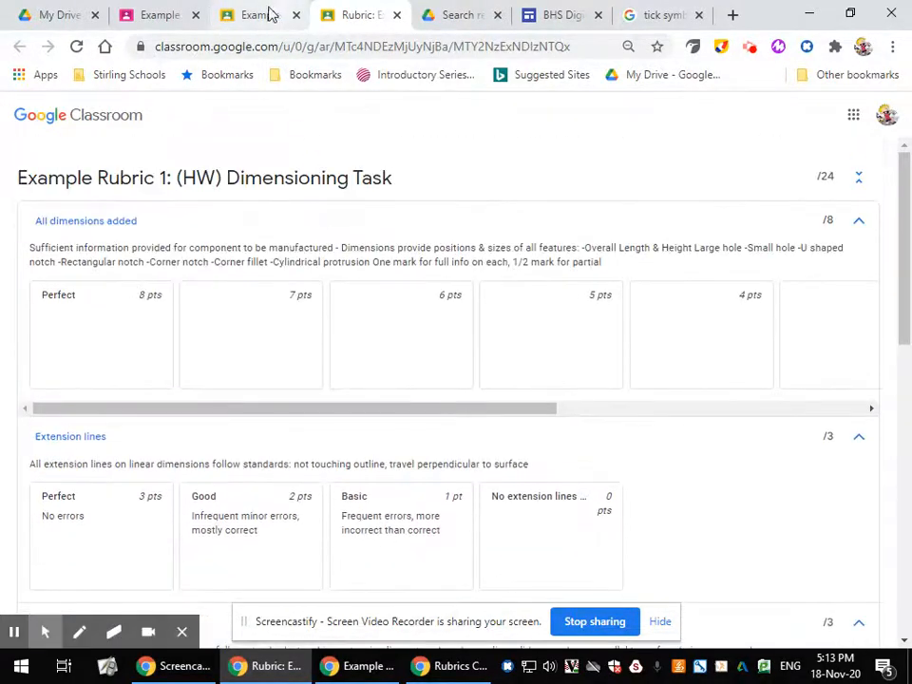
click(274, 14)
Mark the rubric: All dimensions added 8, Extension lines 2, Dimension lines 3, Leader lines 2, Figures & Symbols 3 and Layout 2
scroll(781, 447, down, 6)
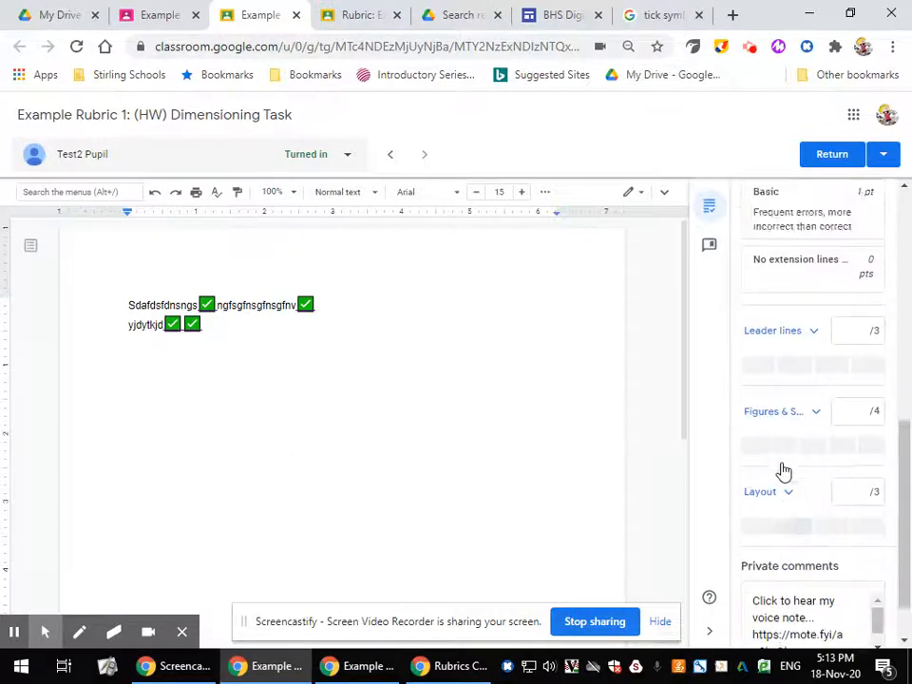
scroll(781, 472, up, 6)
click(750, 469)
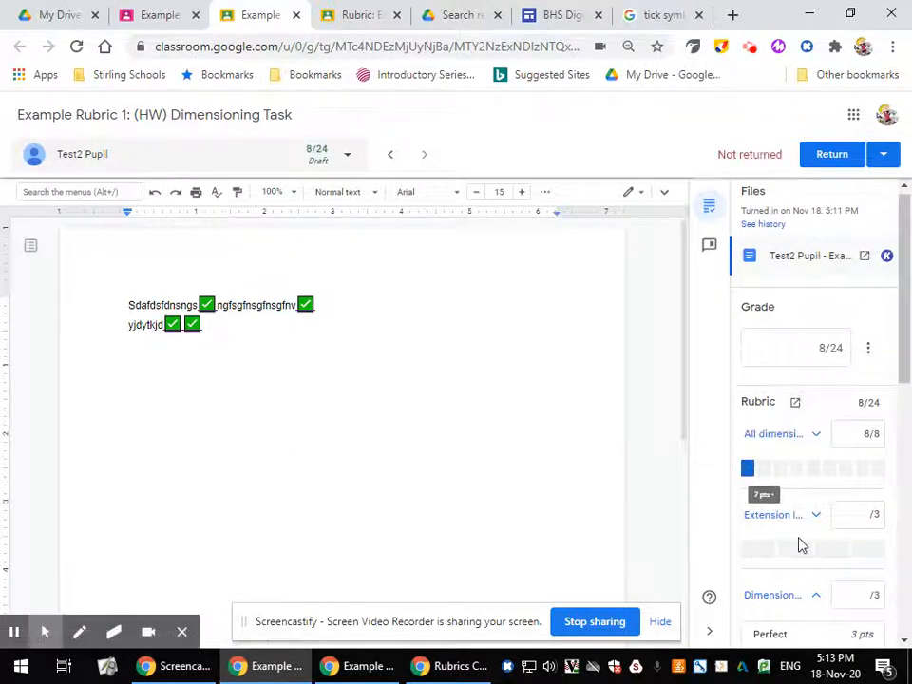
click(798, 548)
scroll(803, 549, down, 3)
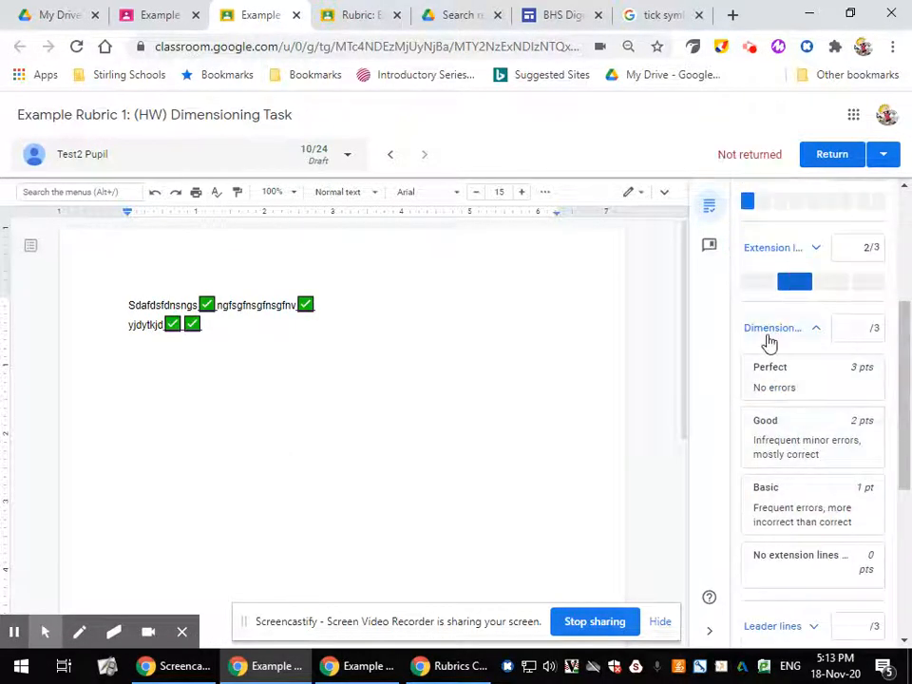
click(808, 323)
click(771, 365)
click(794, 443)
click(784, 523)
click(794, 603)
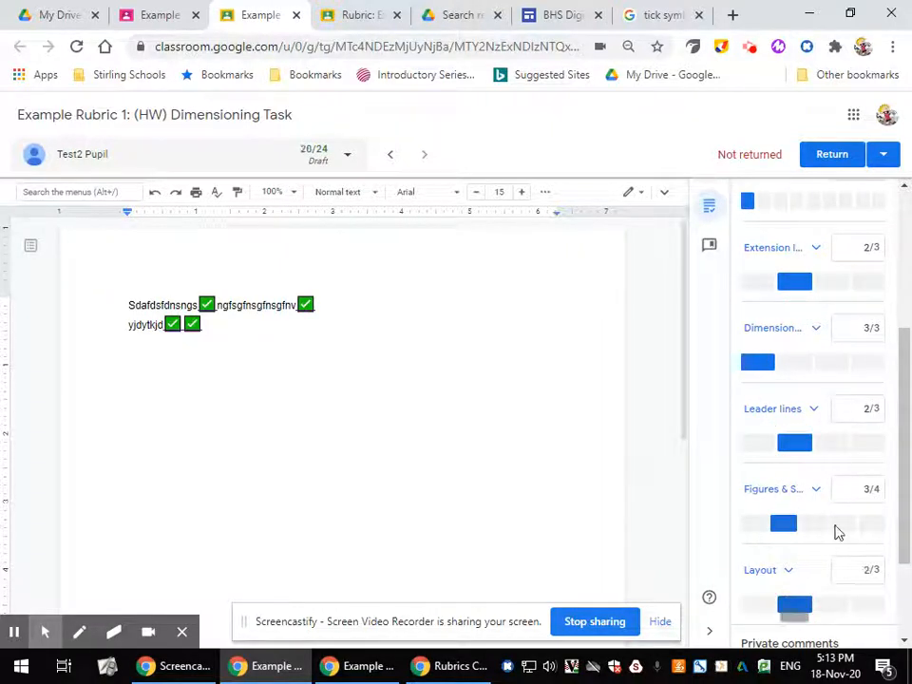
Post the voice note as a private comment on the pupil's submission
scroll(824, 527, down, 3)
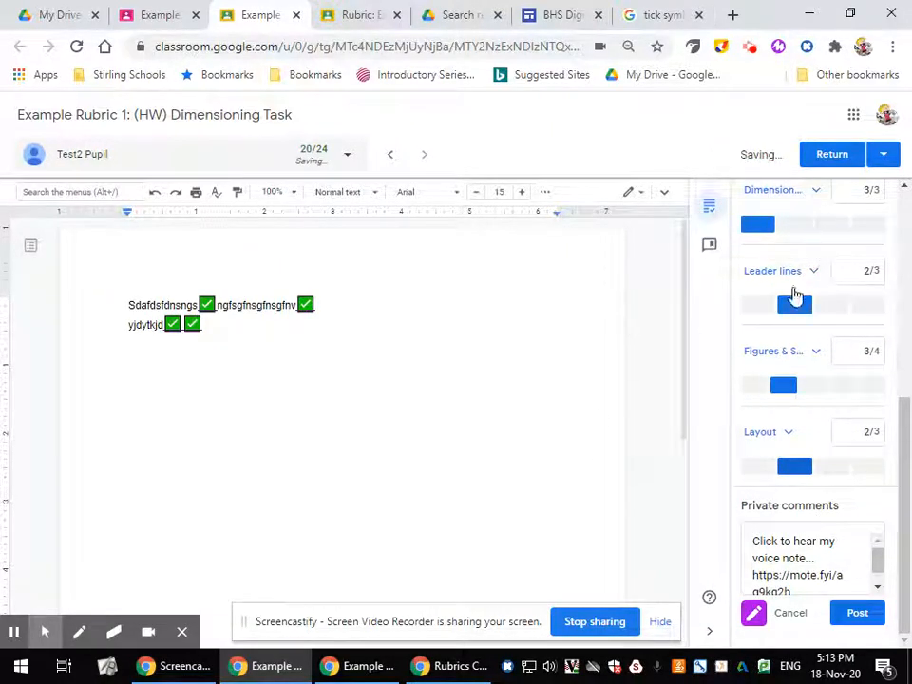
click(855, 617)
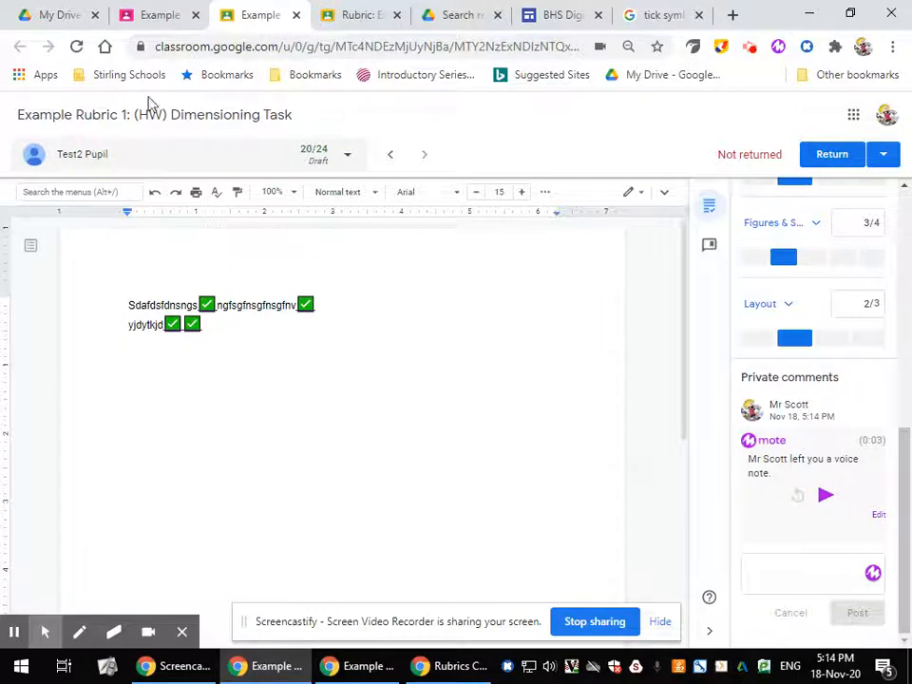
From the Student work overview, select only the pupil with the turned-in submission and return the marked work
click(160, 23)
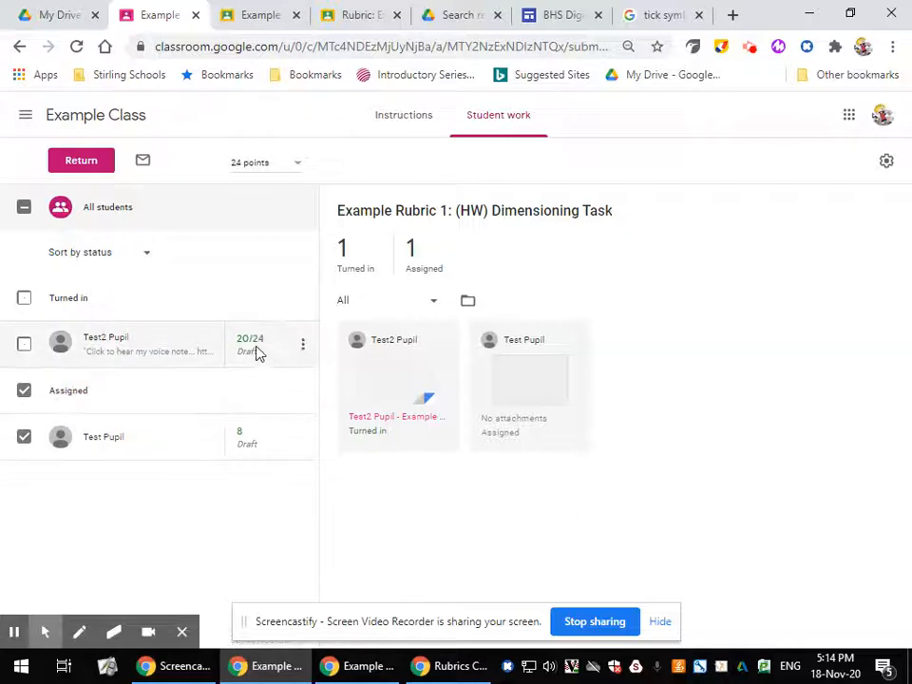
click(23, 345)
click(23, 439)
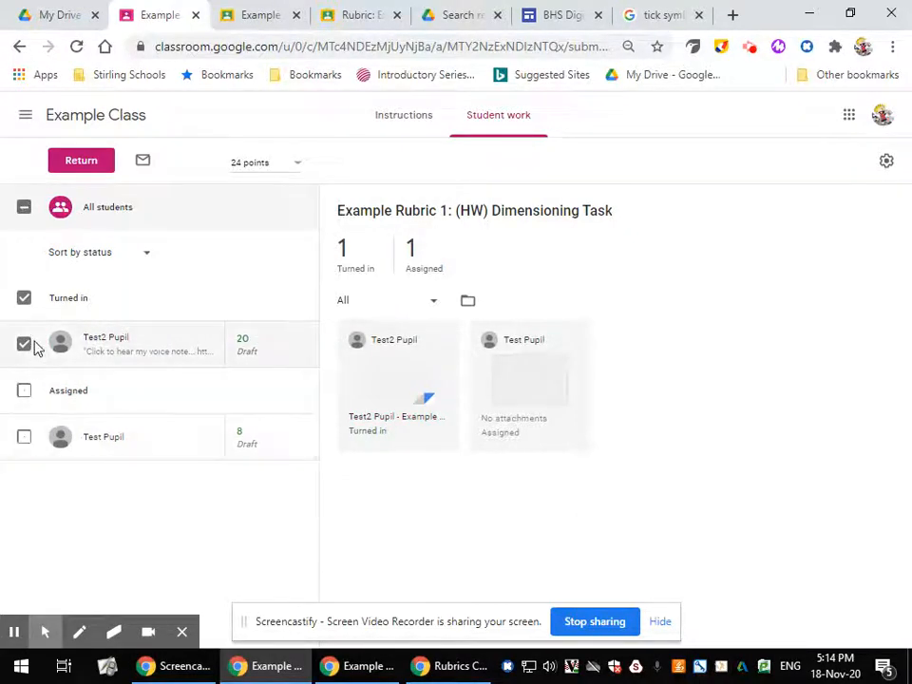
click(88, 167)
click(566, 439)
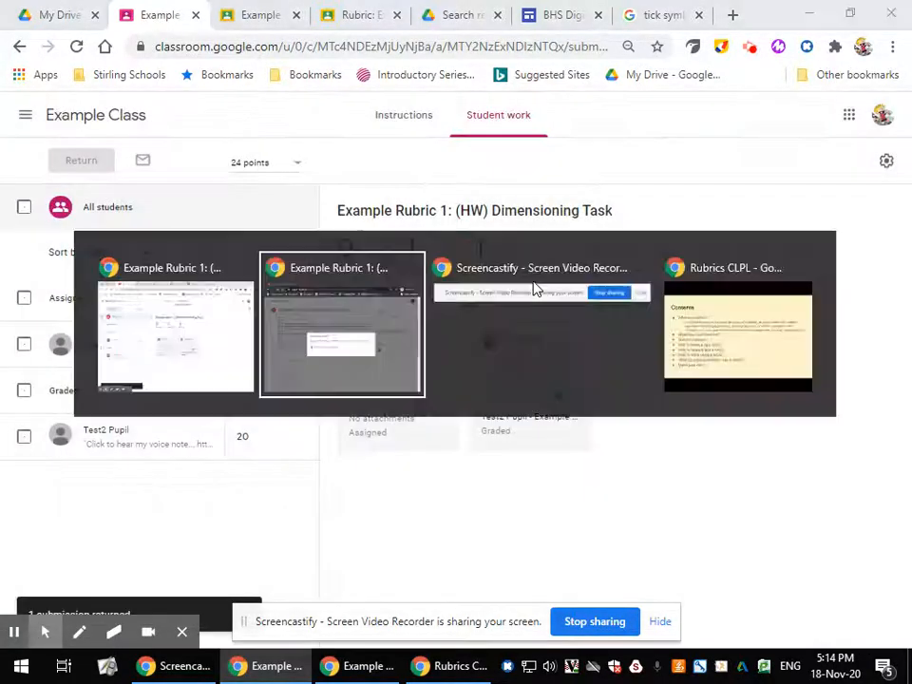
Switch to the pupil's incognito window and look over the returned mark, attached work and private comment
key(alt+Tab)
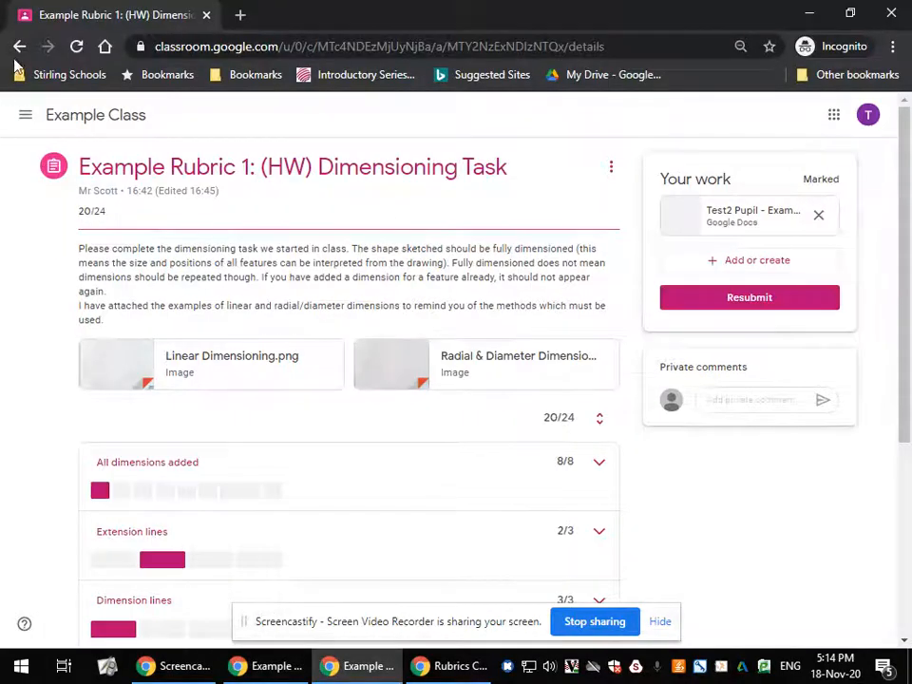
scroll(106, 239, down, 3)
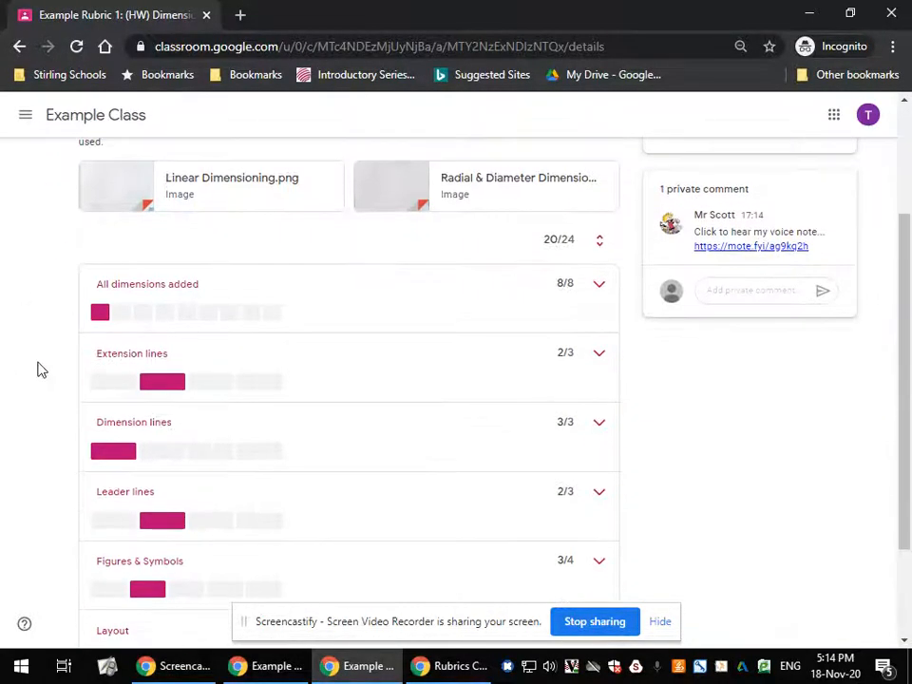
scroll(38, 369, up, 3)
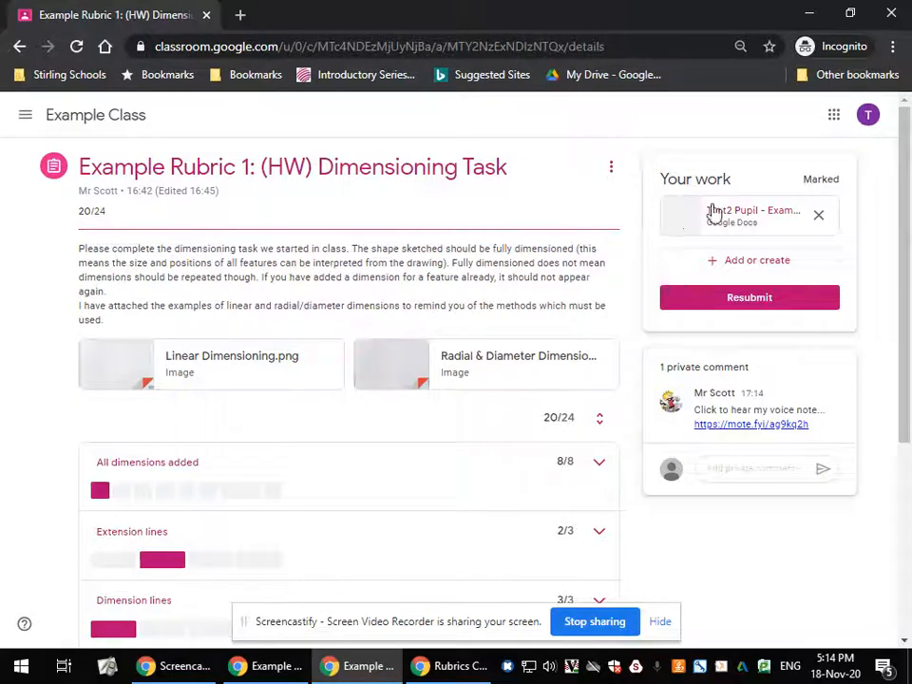
scroll(139, 300, down, 5)
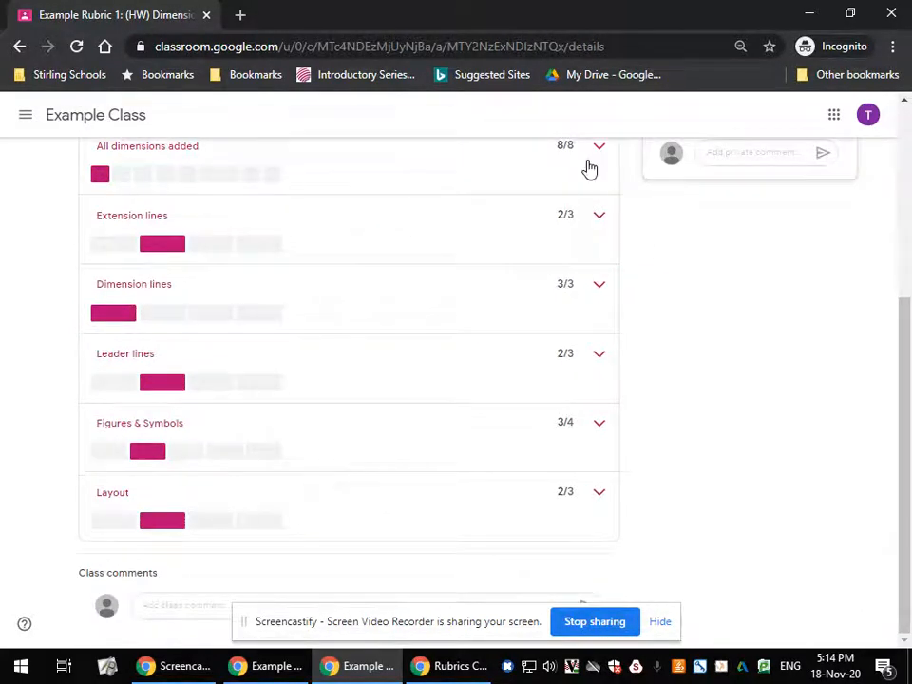
Examine the marked rubric in the pupil's view, expanding and collapsing the All dimensions added and Extension lines criteria
scroll(587, 171, up, 1)
click(598, 234)
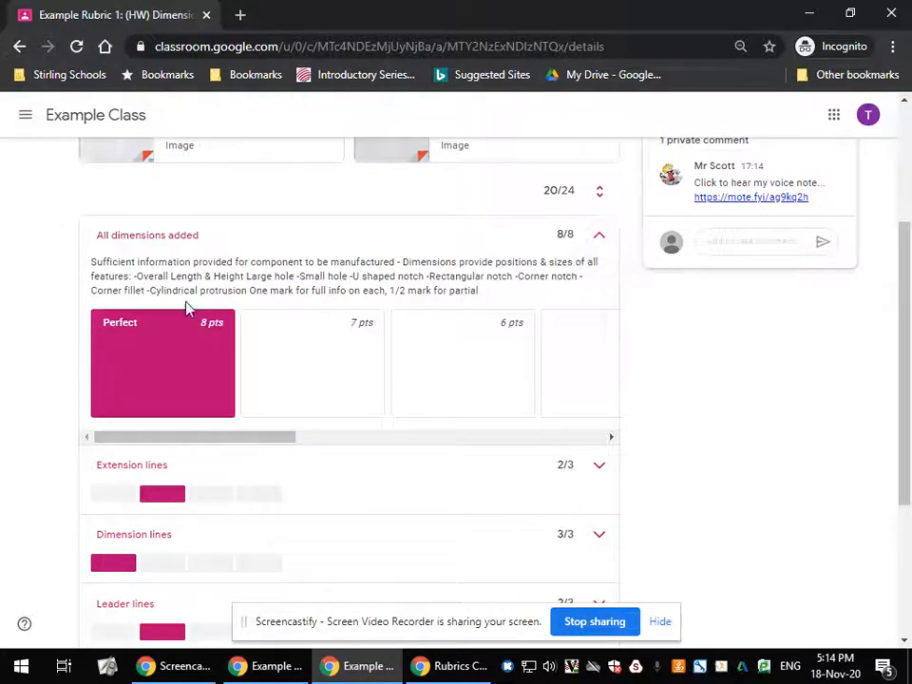
click(598, 234)
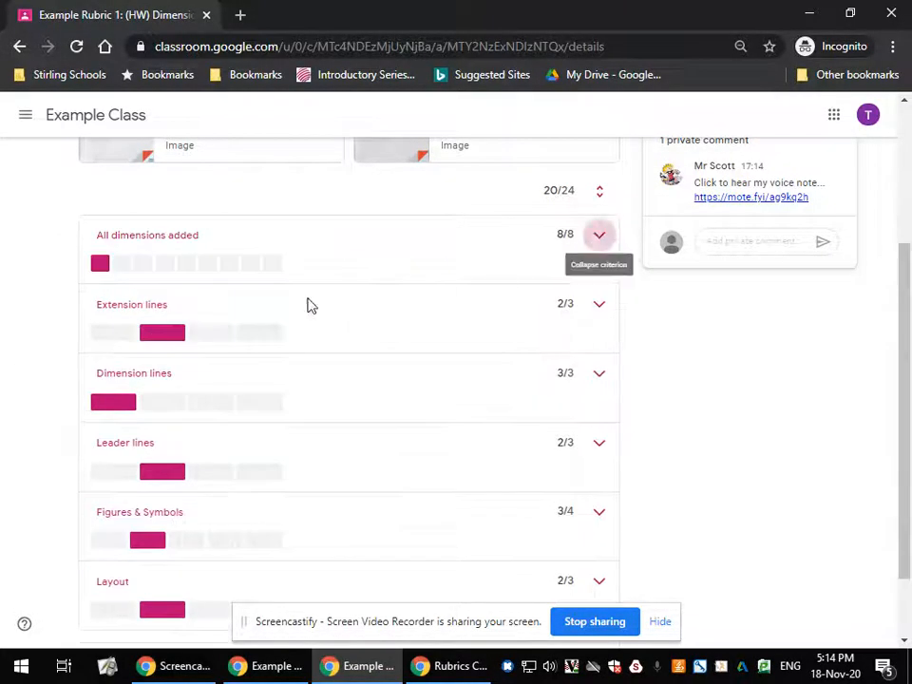
scroll(307, 303, down, 2)
click(597, 220)
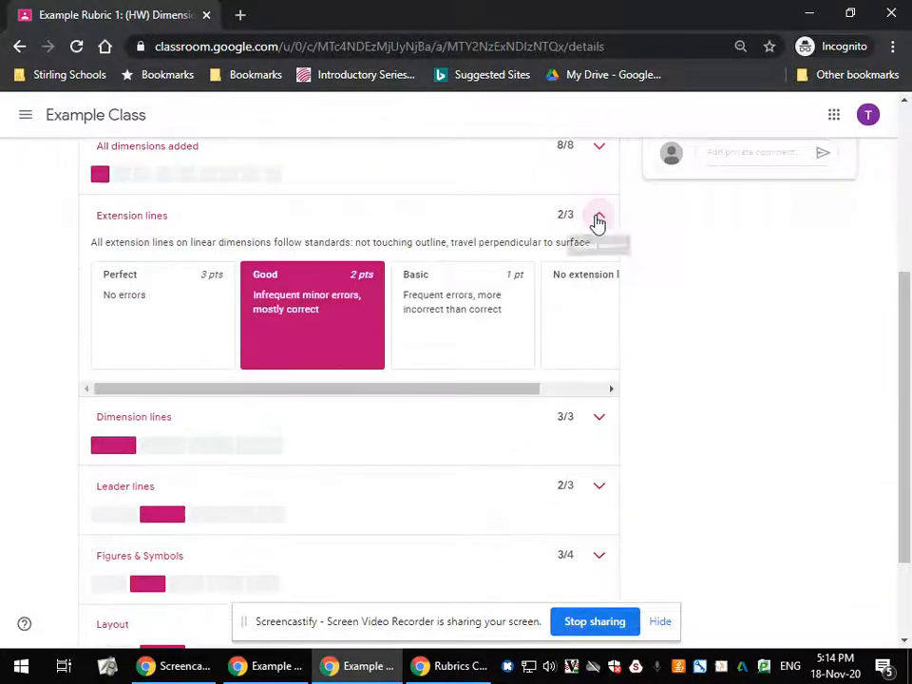
click(597, 219)
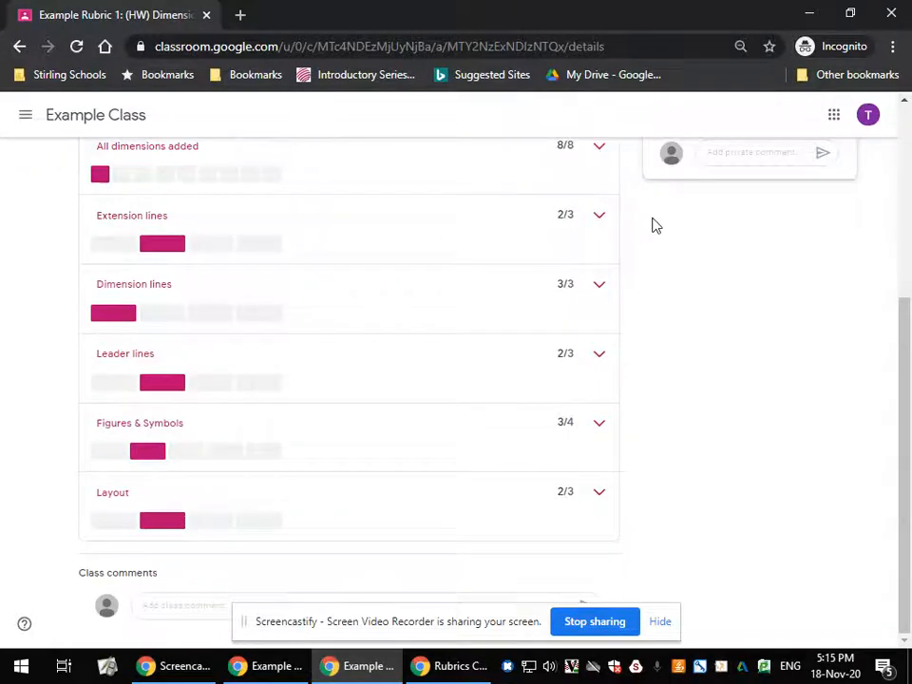
scroll(350, 403, up, 6)
scroll(330, 305, down, 6)
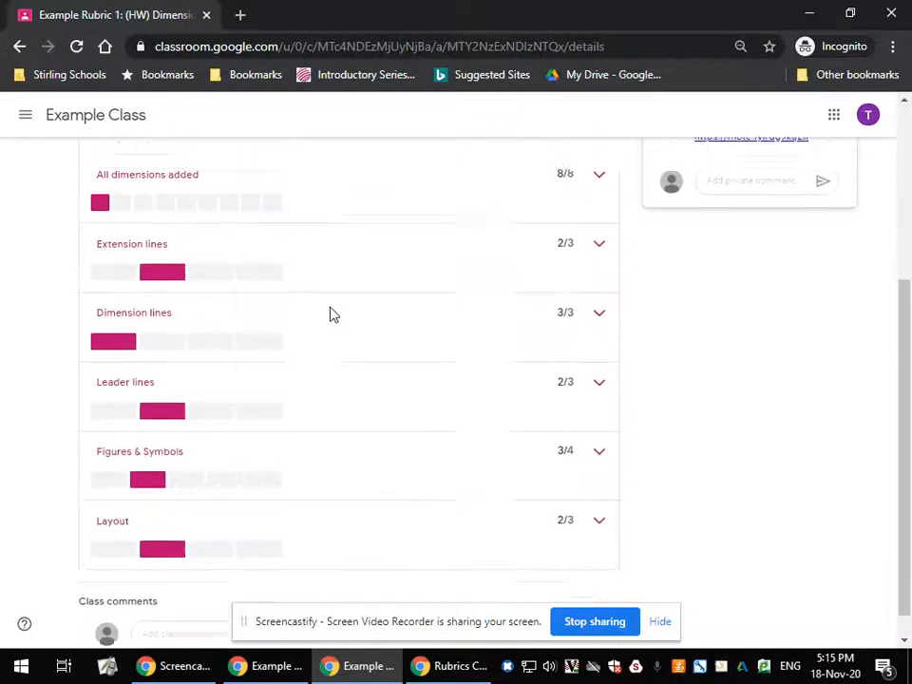
scroll(292, 213, up, 1)
Switch back to the teacher's window and open the Classwork page of Example Class
key(alt+Tab)
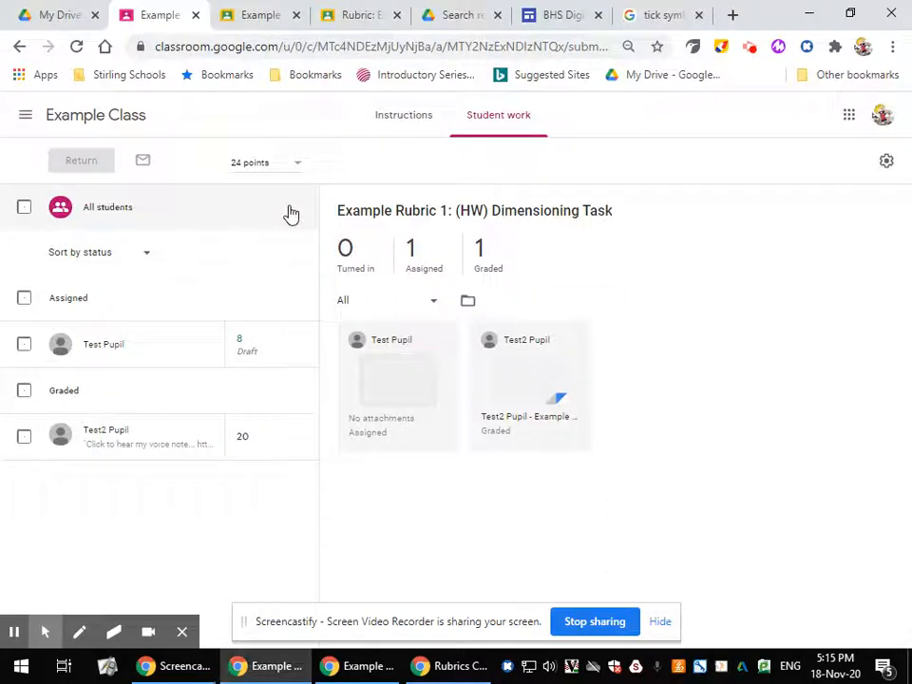
click(68, 118)
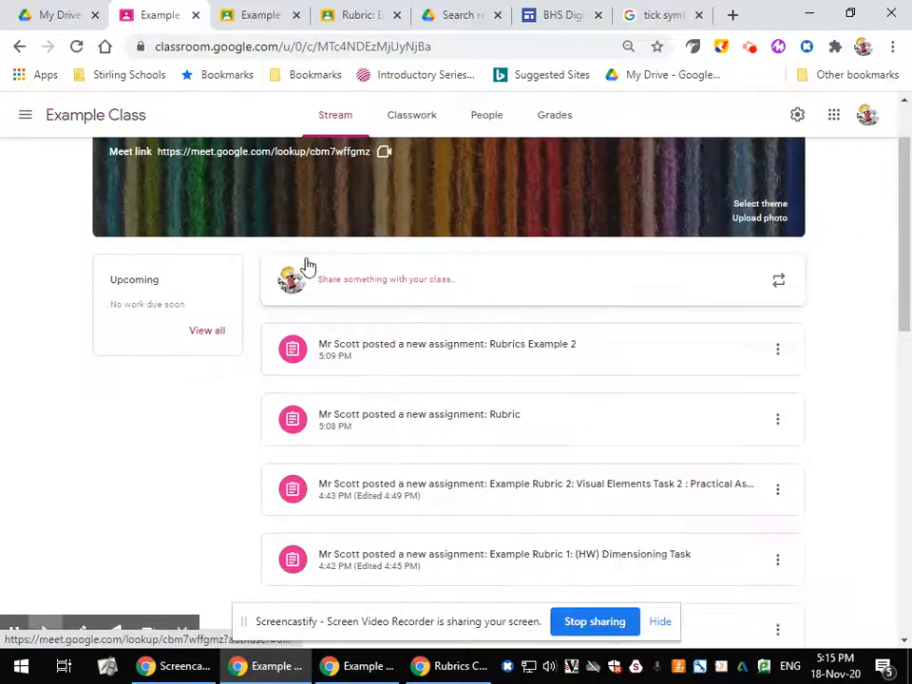
click(403, 117)
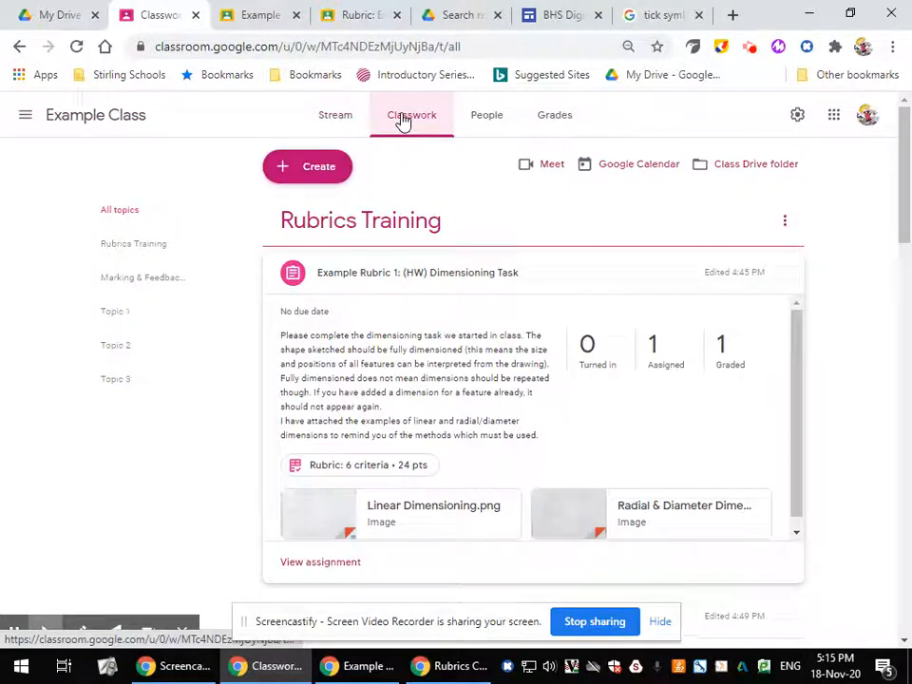
Expand the Example Rubric 2: Visual Elements Task 2 assignment under Rubrics Training and look over its instructions and attached rubric
click(464, 268)
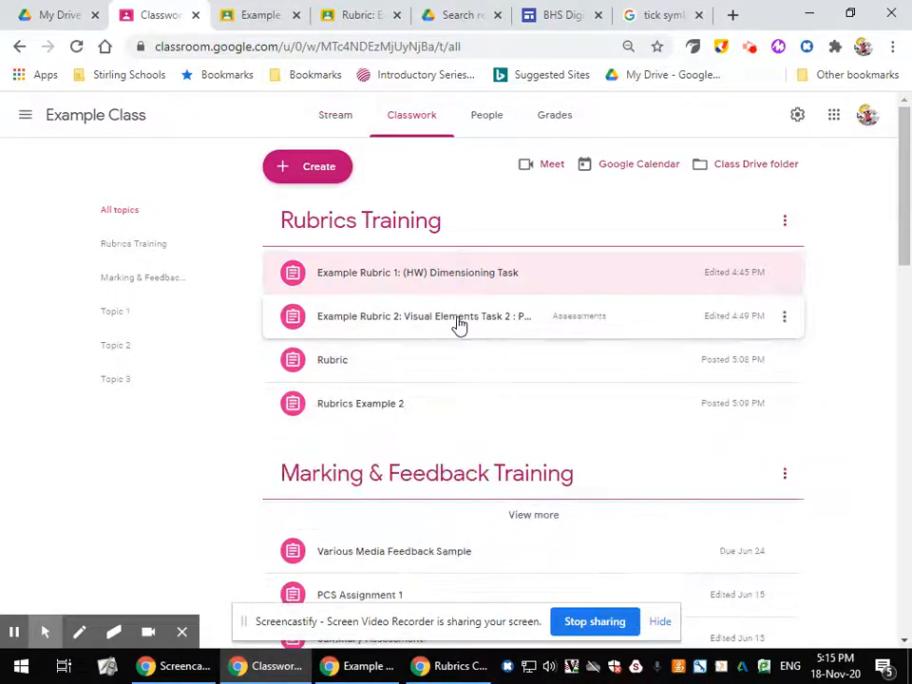
click(456, 326)
scroll(390, 393, down, 2)
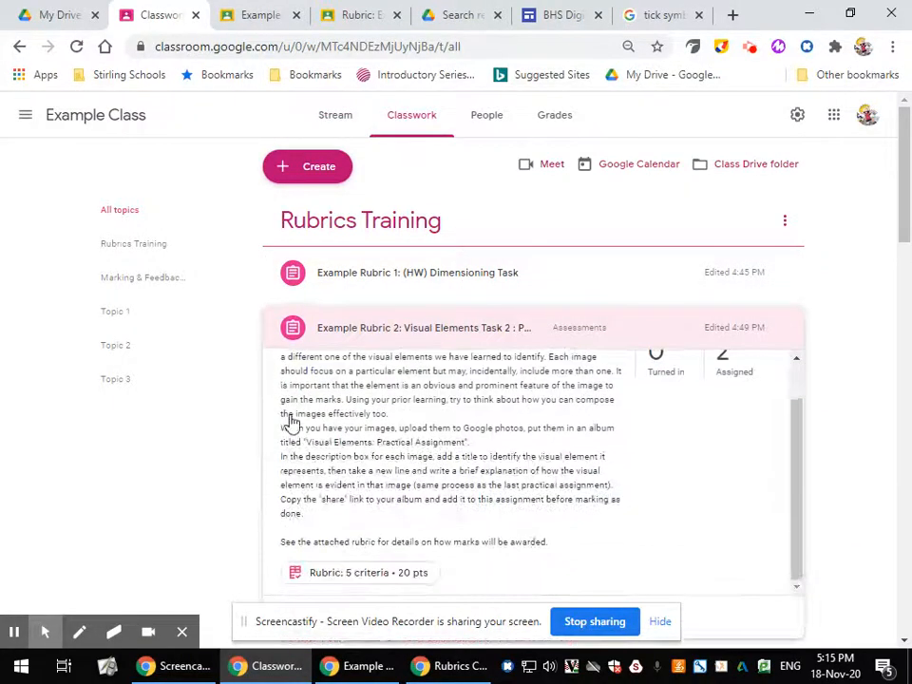
Switch to the pupil's incognito window and open the Example Rubric 2 assignment from the Example Class stream
key(alt+Tab)
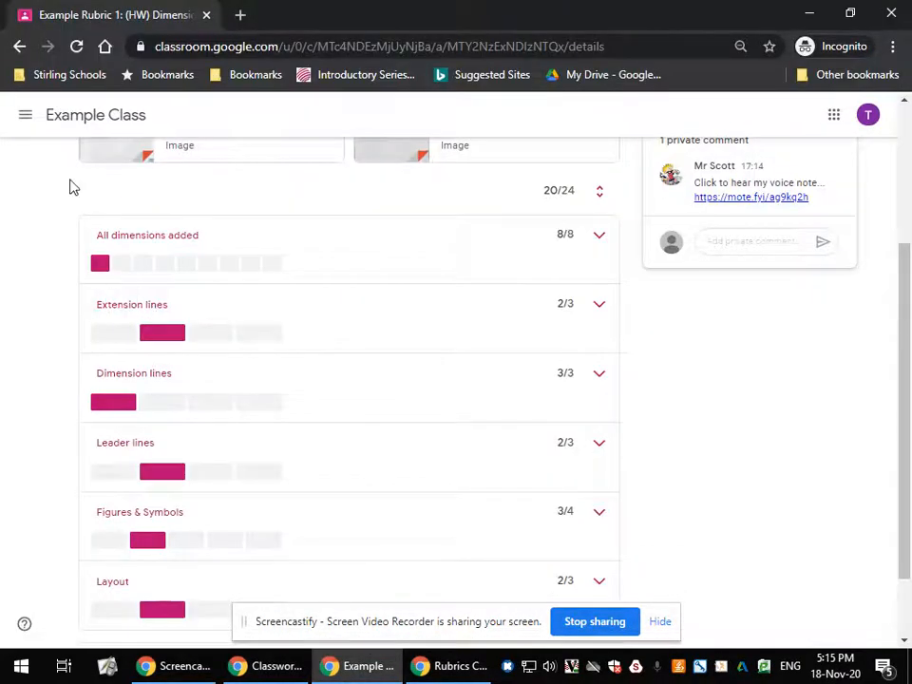
scroll(70, 151, up, 2)
click(70, 119)
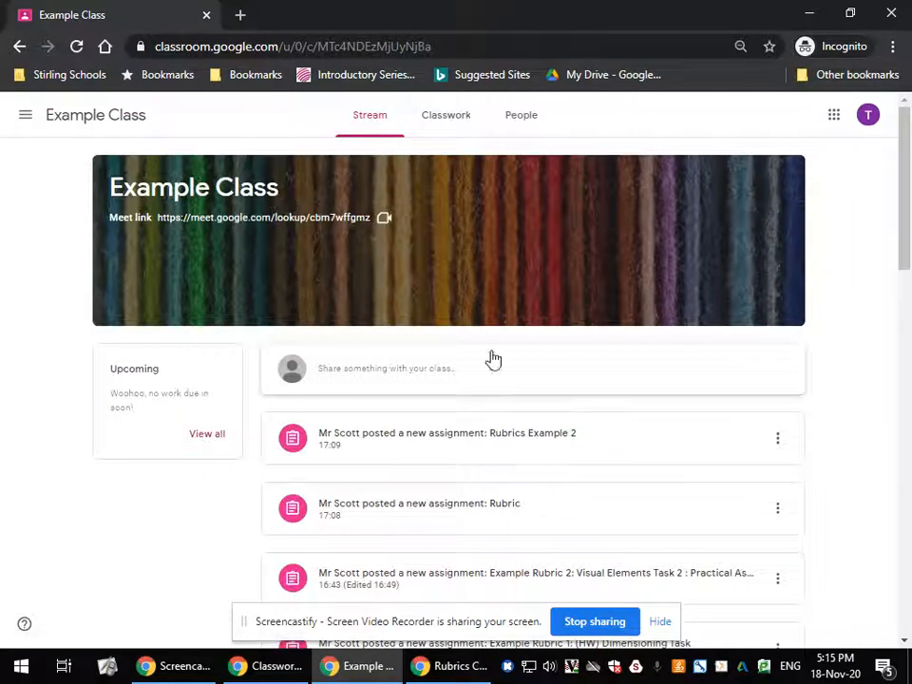
click(479, 570)
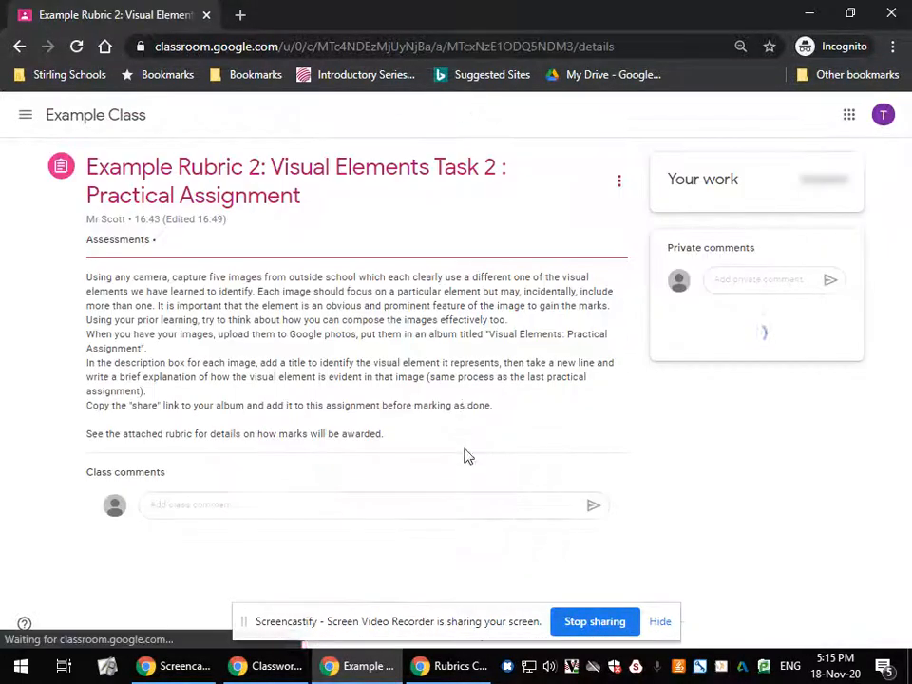
Examine the assignment instructions and the unmarked rubric criteria, from Images submitted to Discretionary mark, in the pupil's view
scroll(258, 354, down, 3)
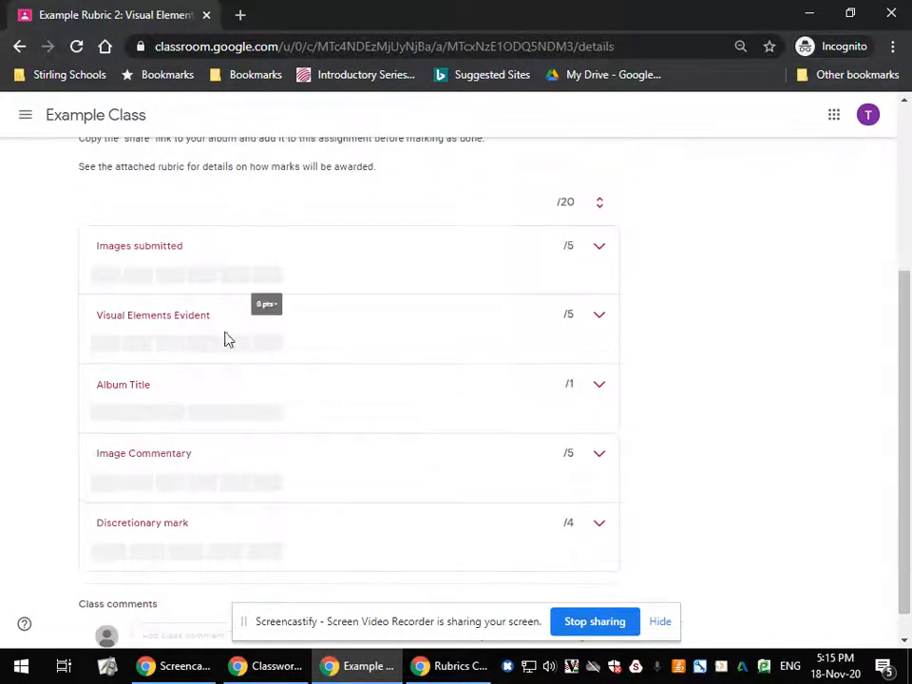
scroll(277, 293, up, 3)
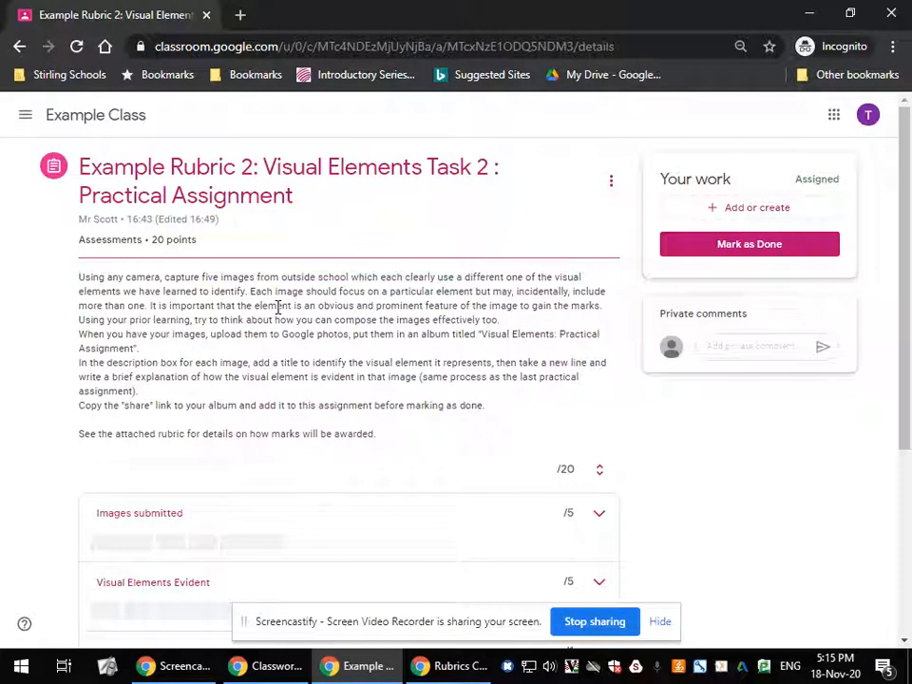
scroll(276, 310, down, 2)
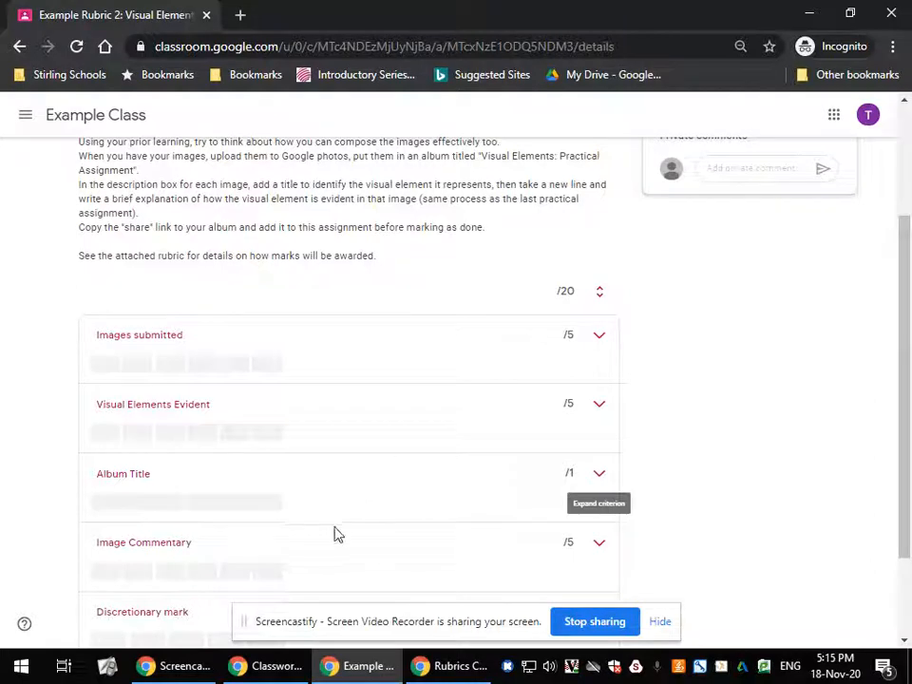
scroll(224, 427, down, 1)
scroll(229, 427, up, 5)
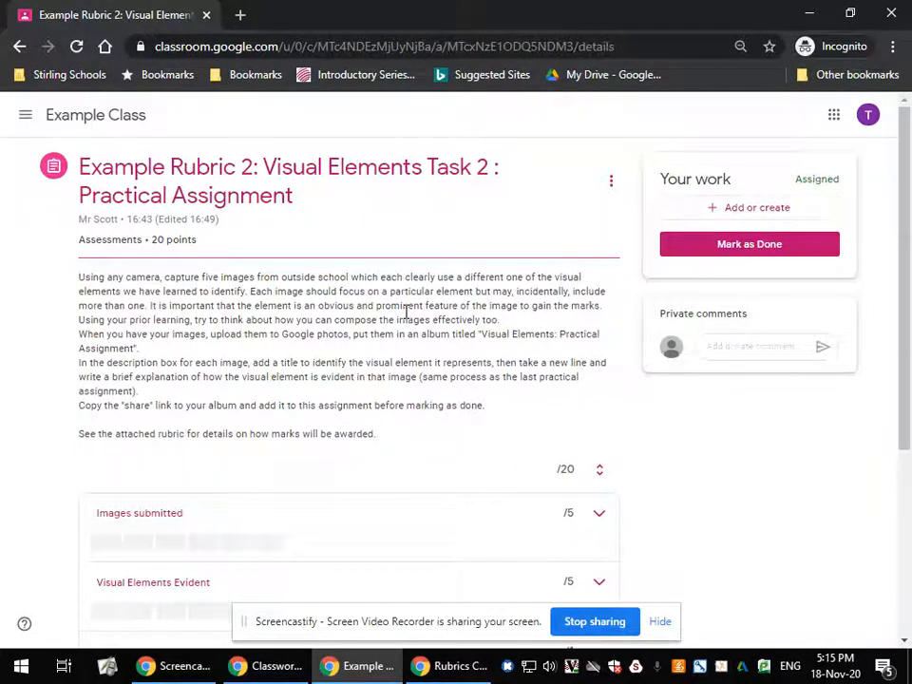
Leave the pupil's window and bring up the rubrics presentation at its Contents slide
key(alt+Tab)
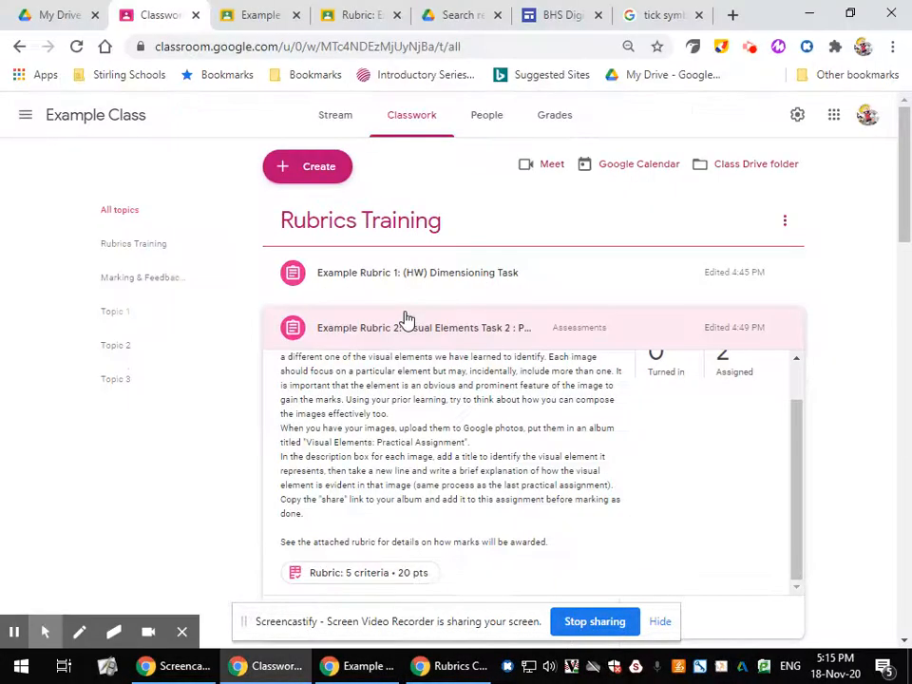
key(alt+Tab)
key(alt+Tab)
key(alt+Tab)
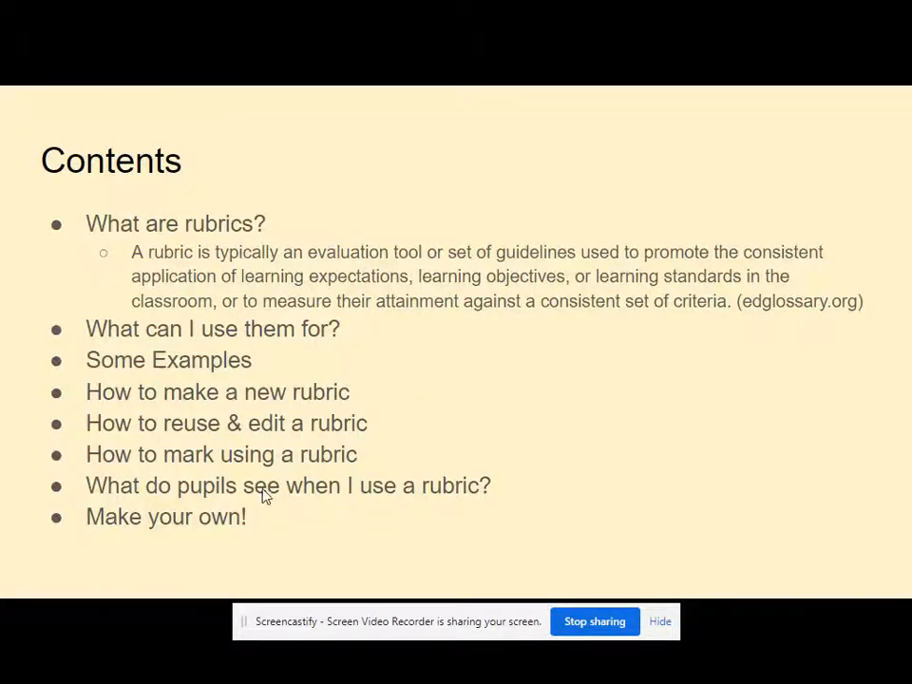